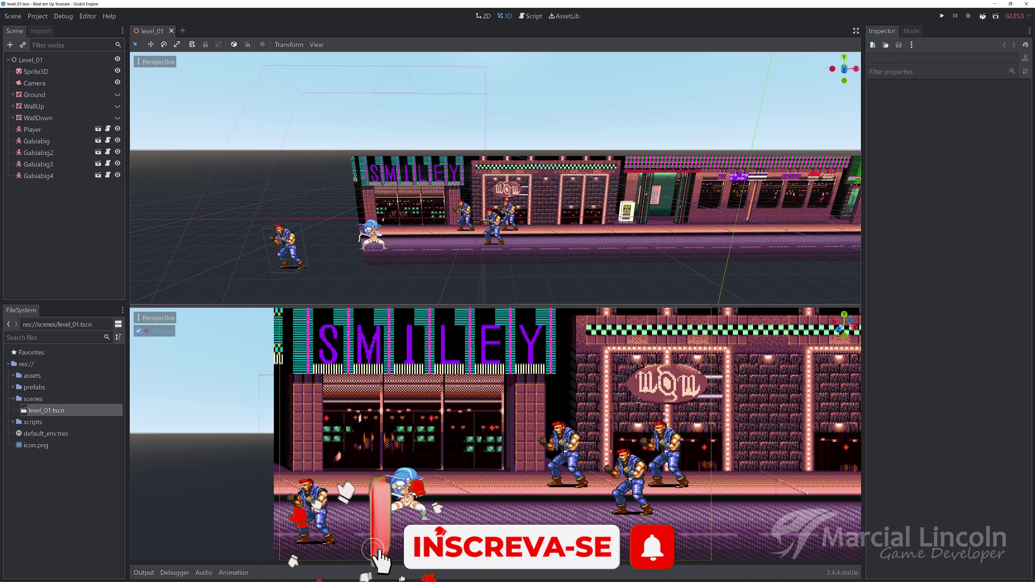
Test-run the level, moving and jump-kicking the player around, then stop the game.
key(F6)
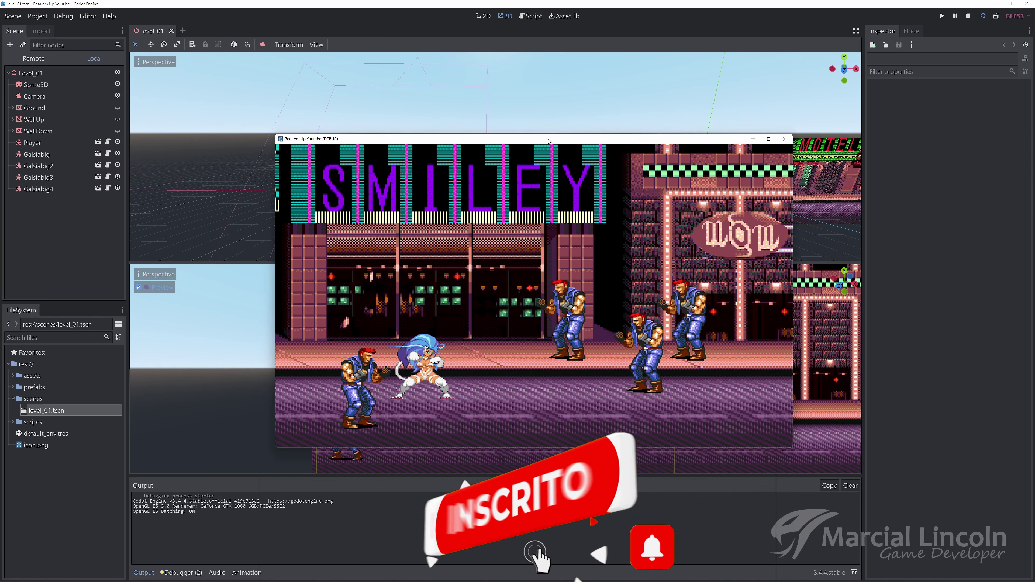
key(Left)
key(Up)
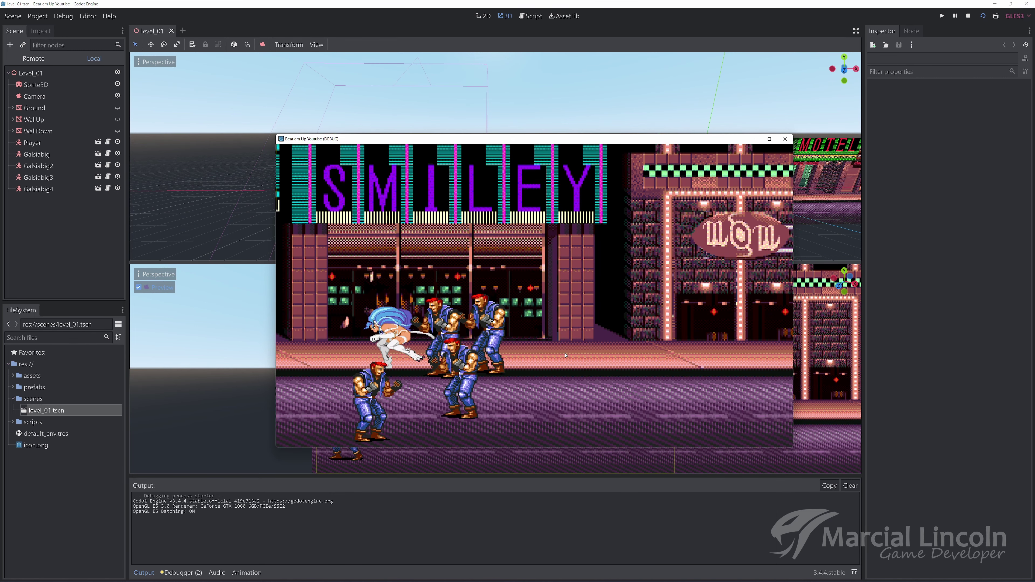
key(Down)
key(Left)
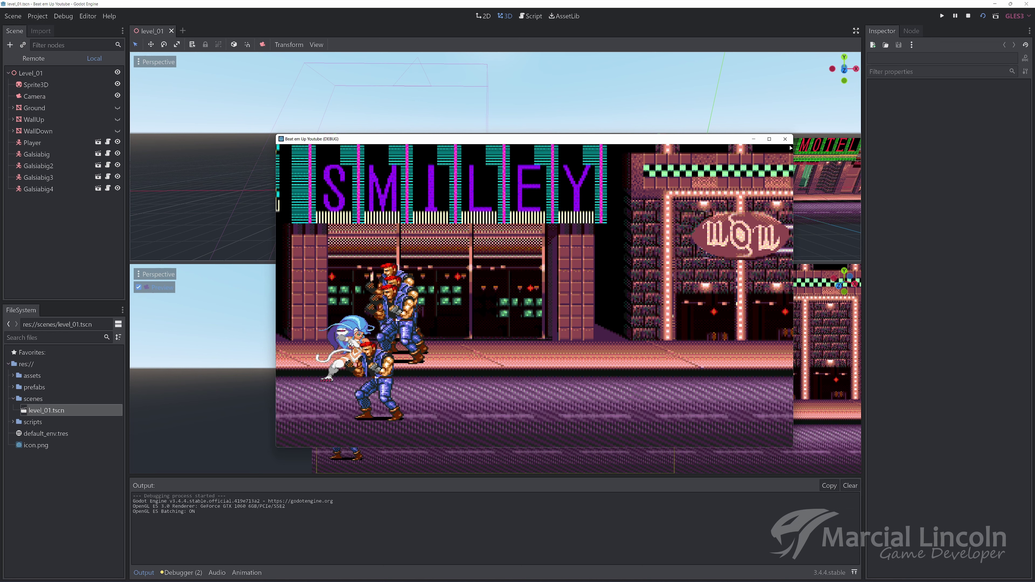
click(786, 139)
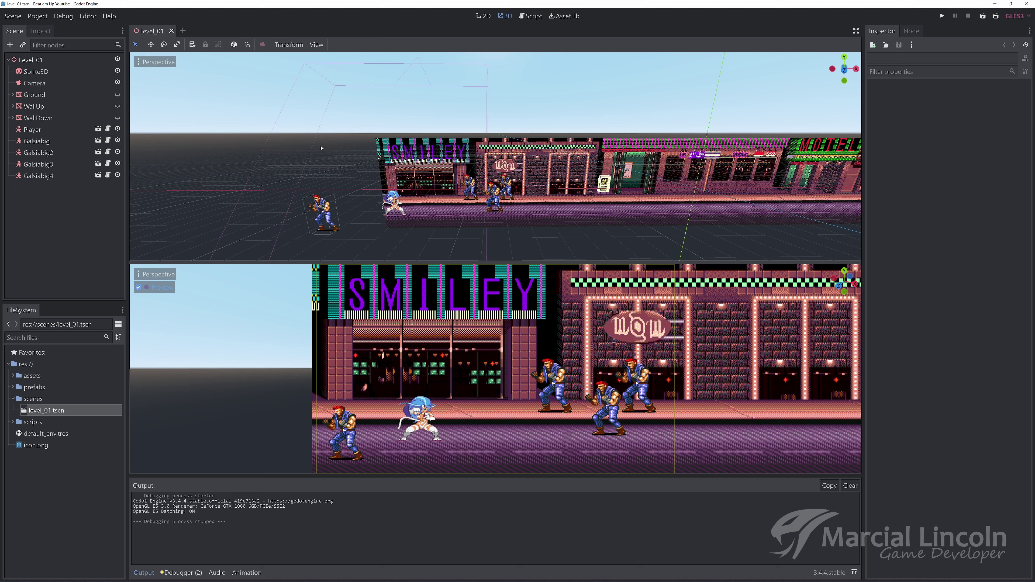
Open Project Settings and scroll the General tree down toward Layer Names.
click(38, 18)
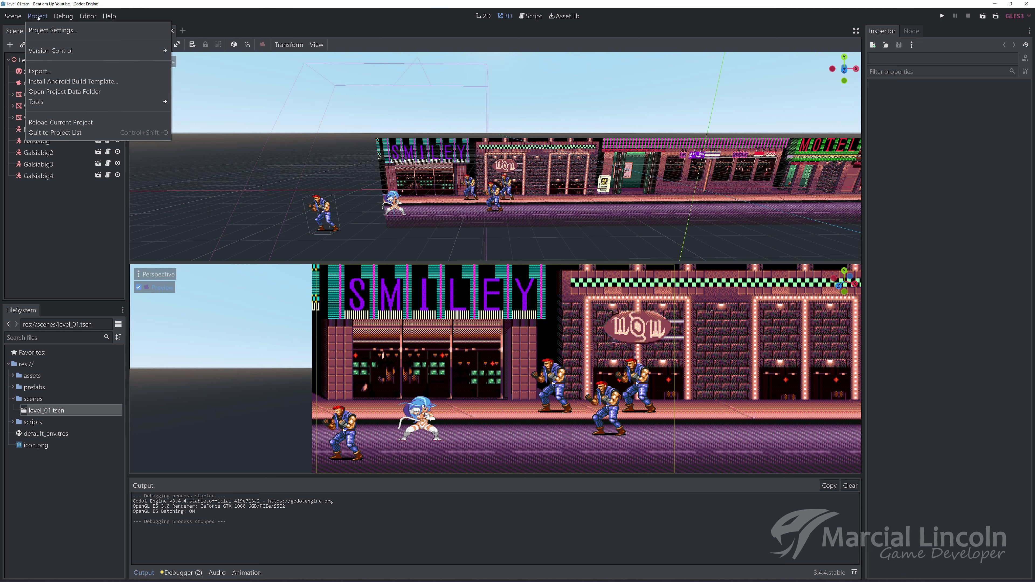
click(54, 35)
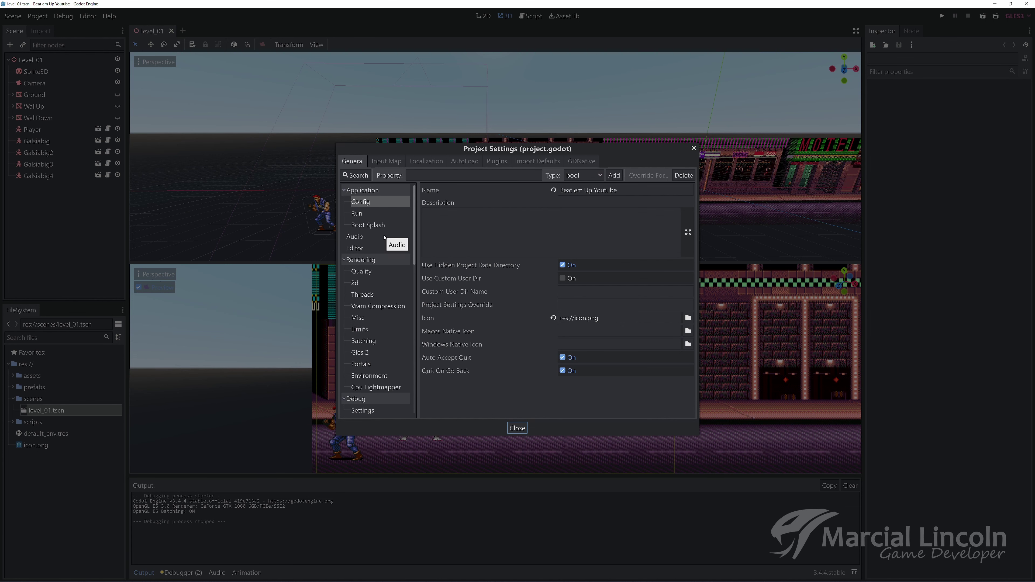
scroll(384, 240, down, 3)
scroll(385, 238, down, 2)
scroll(385, 238, down, 3)
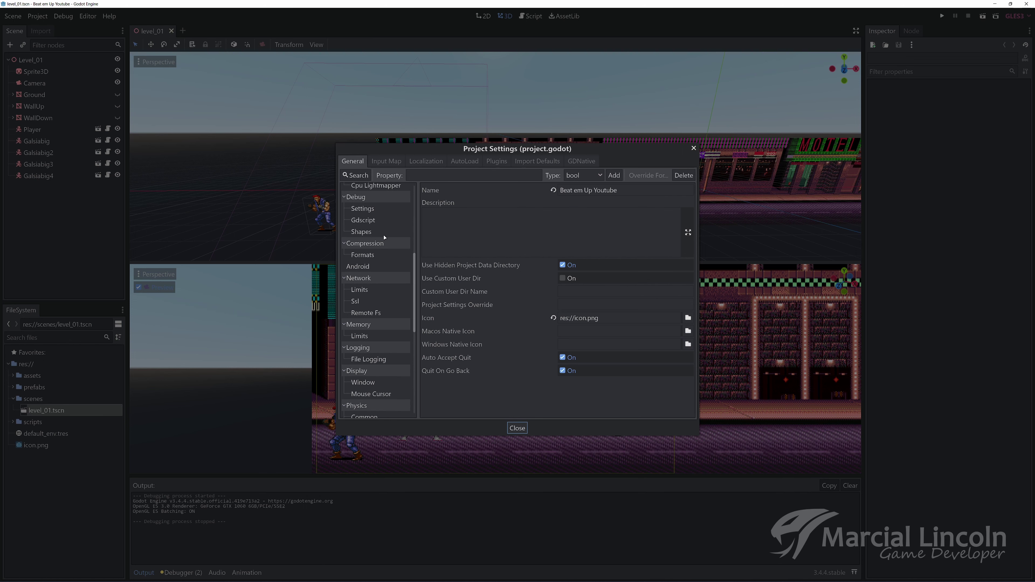
scroll(384, 237, down, 3)
scroll(385, 238, down, 3)
scroll(384, 237, down, 3)
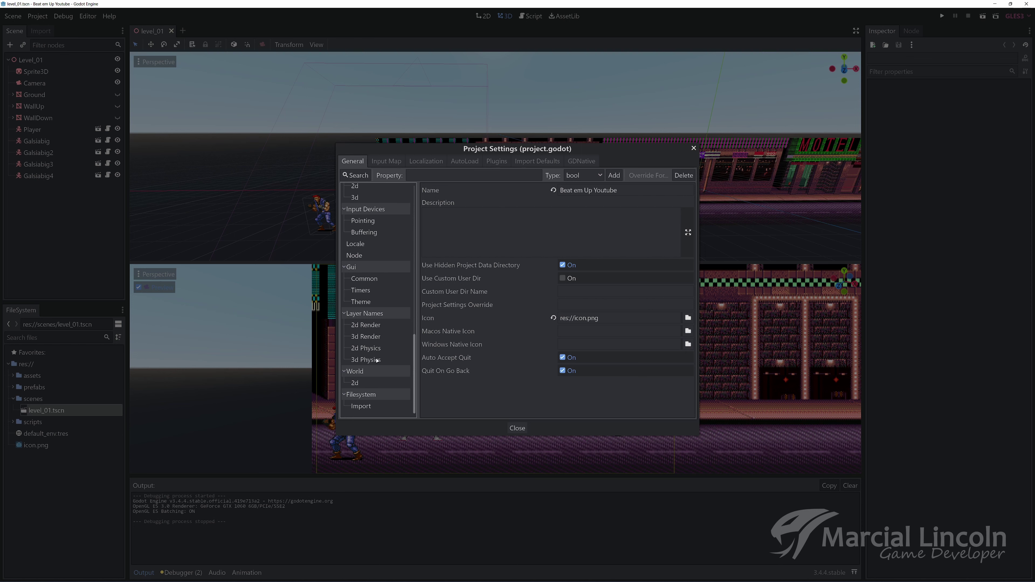
Under Layer Names > 3d Physics, enter World, Player and Enemy for layers 1–3, then close.
click(376, 361)
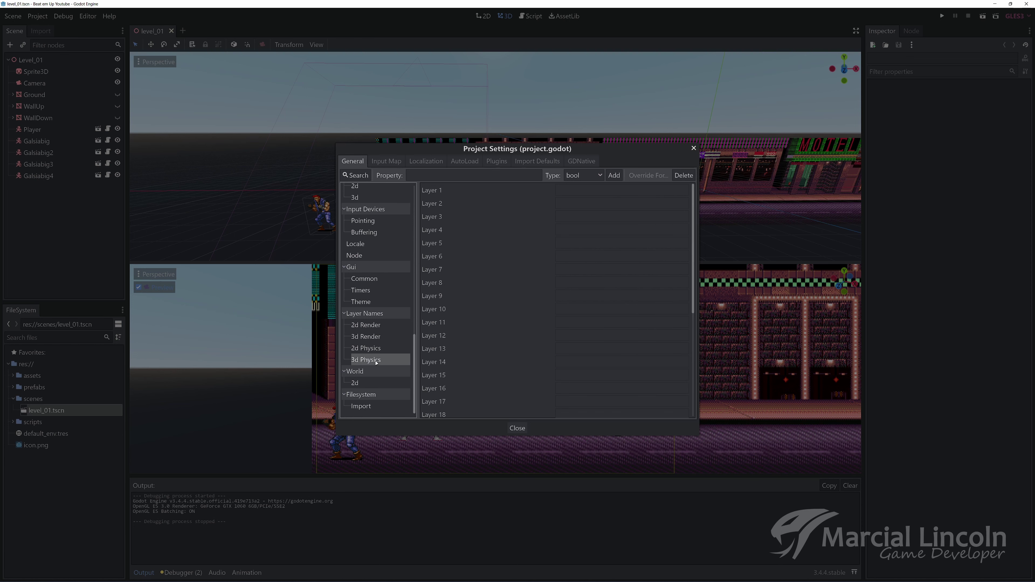
click(578, 190)
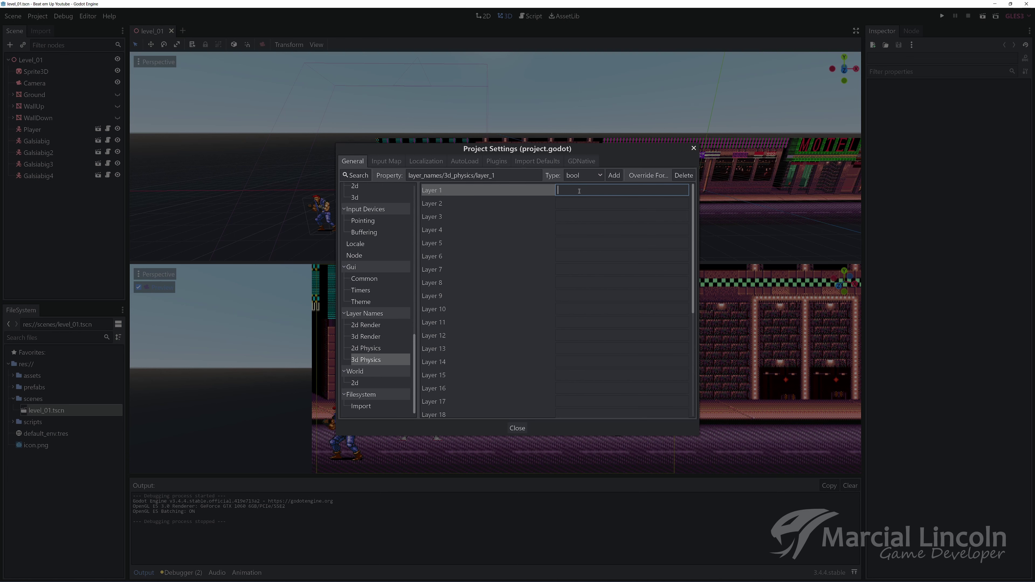
text(World)
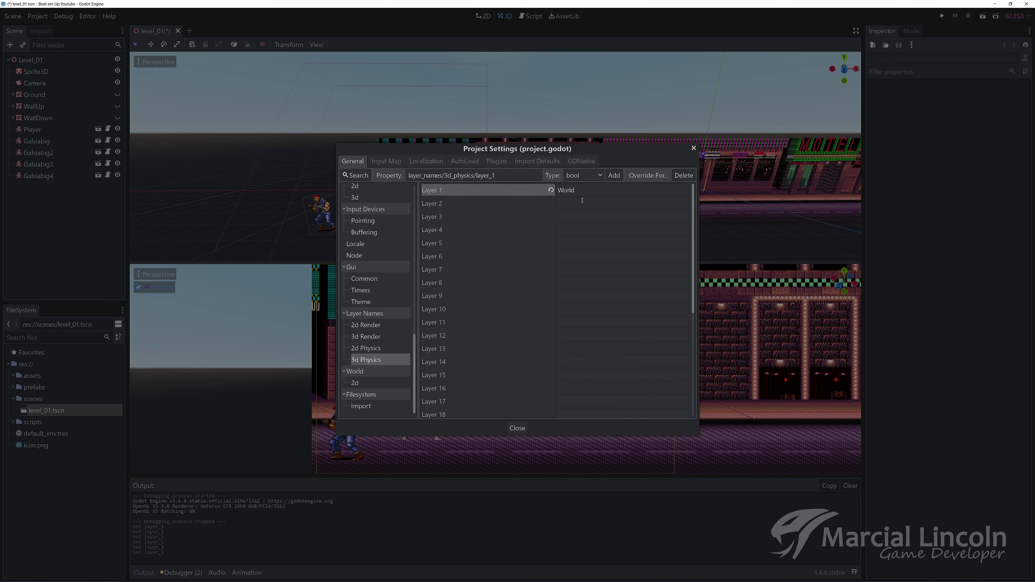
click(582, 201)
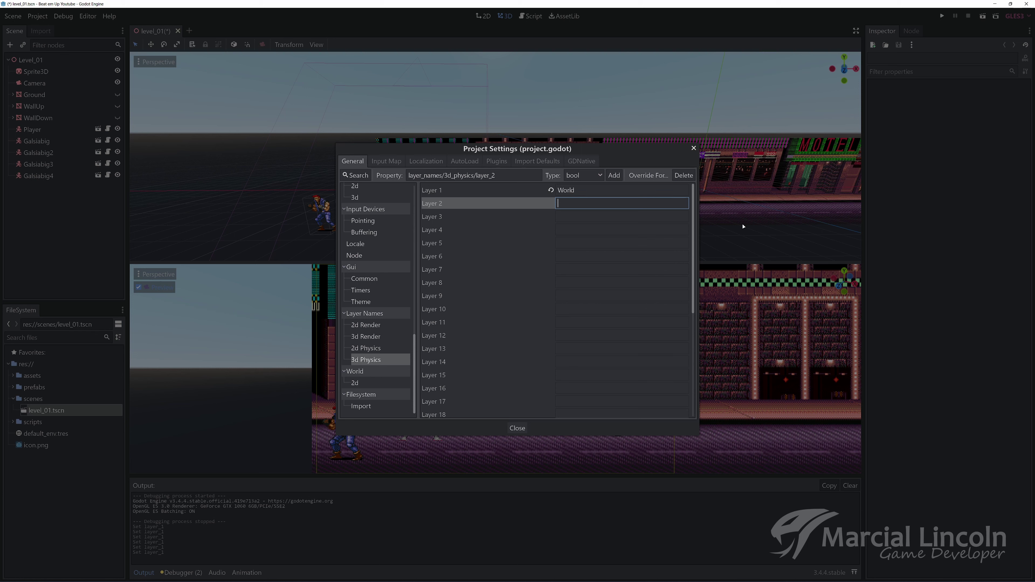
text(Player)
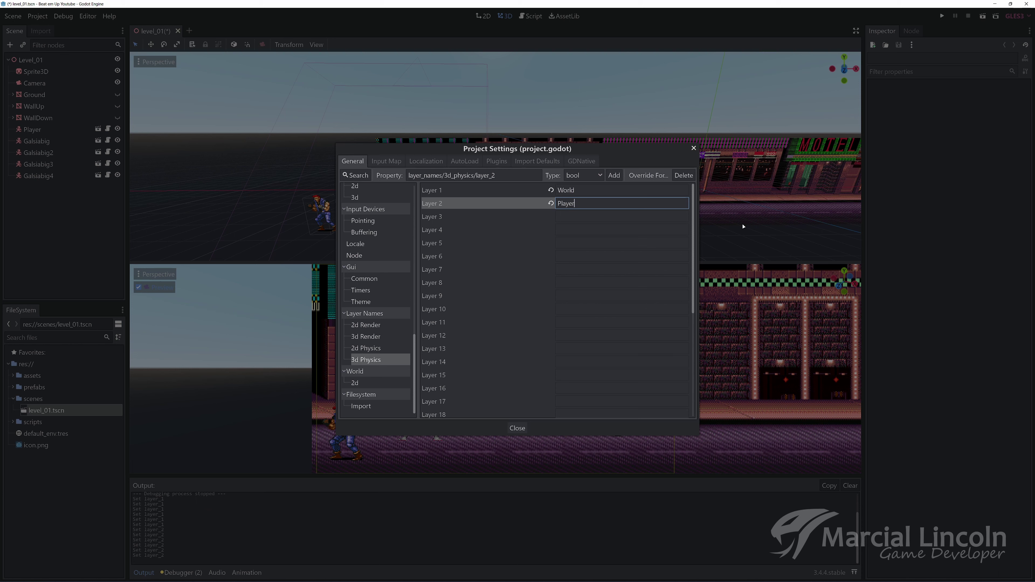
click(614, 215)
text(Enemy)
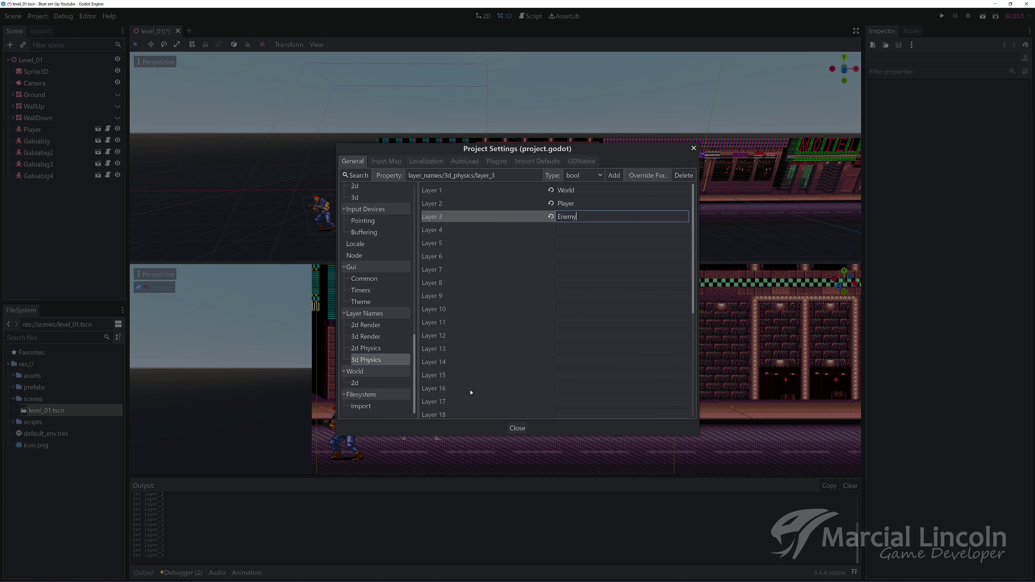
click(517, 428)
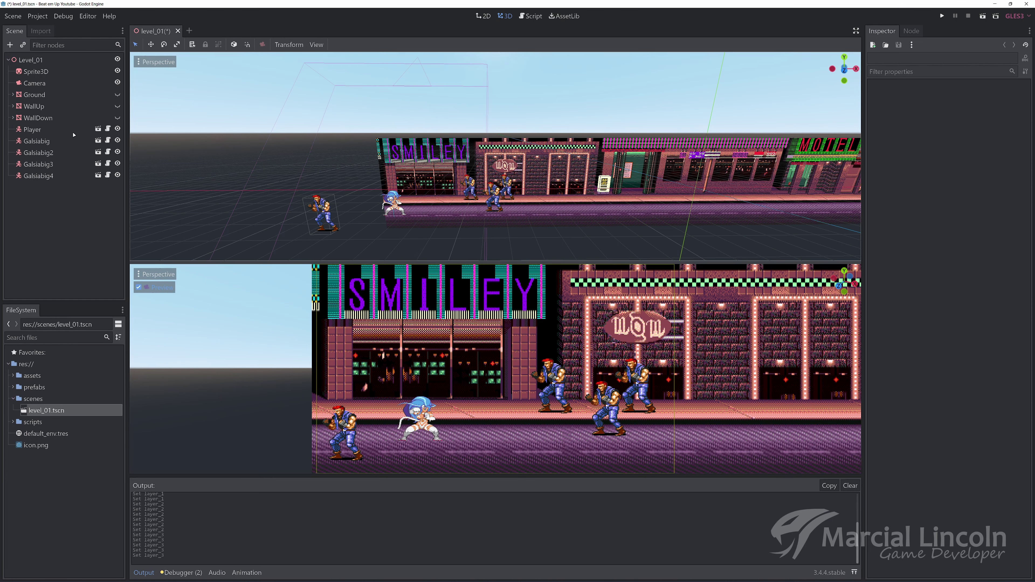
Move the Player root node to collision layer 2 (Player) instead of World, save, and return to level_01.
click(98, 129)
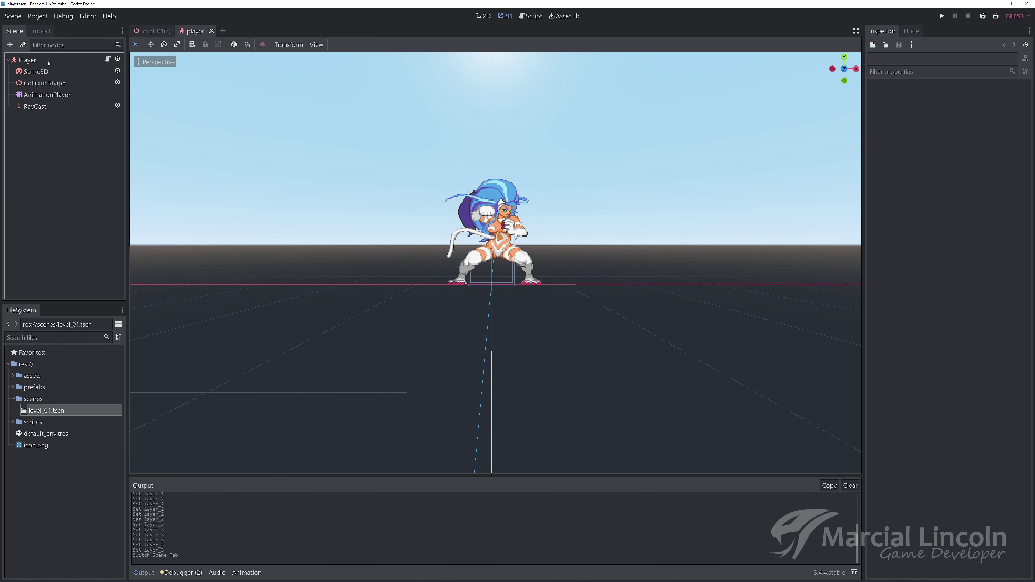
click(47, 61)
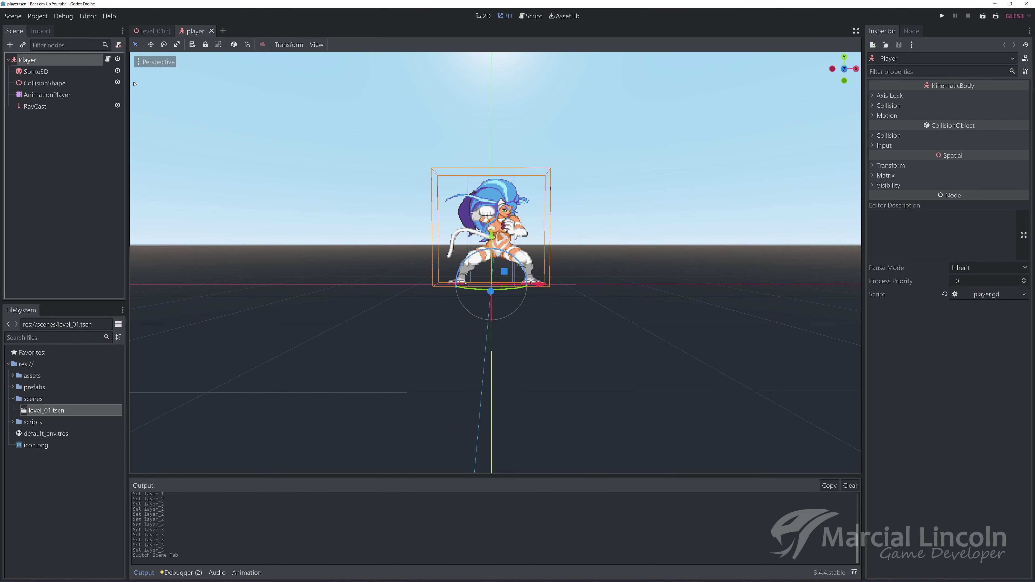
click(895, 136)
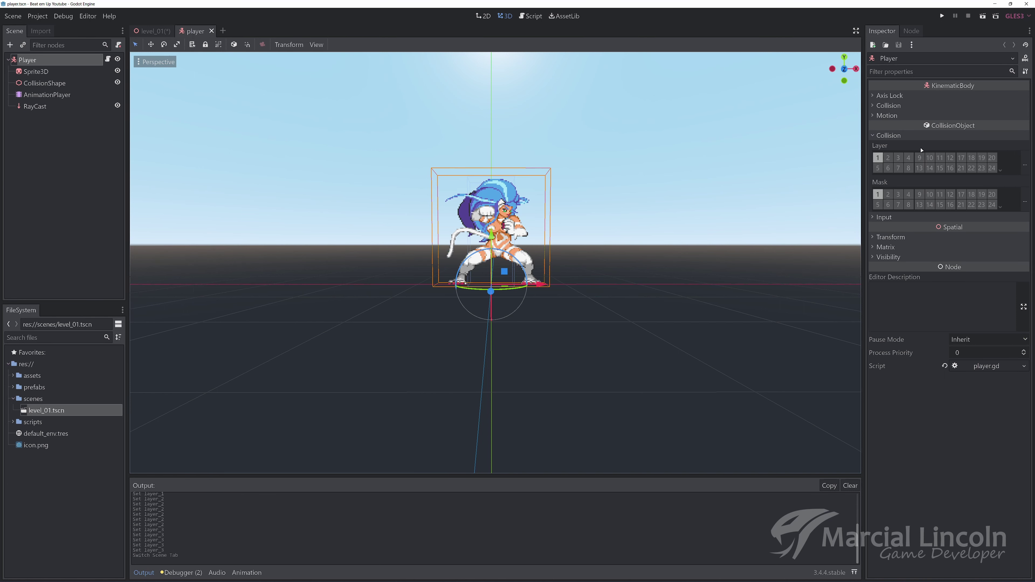
click(1026, 165)
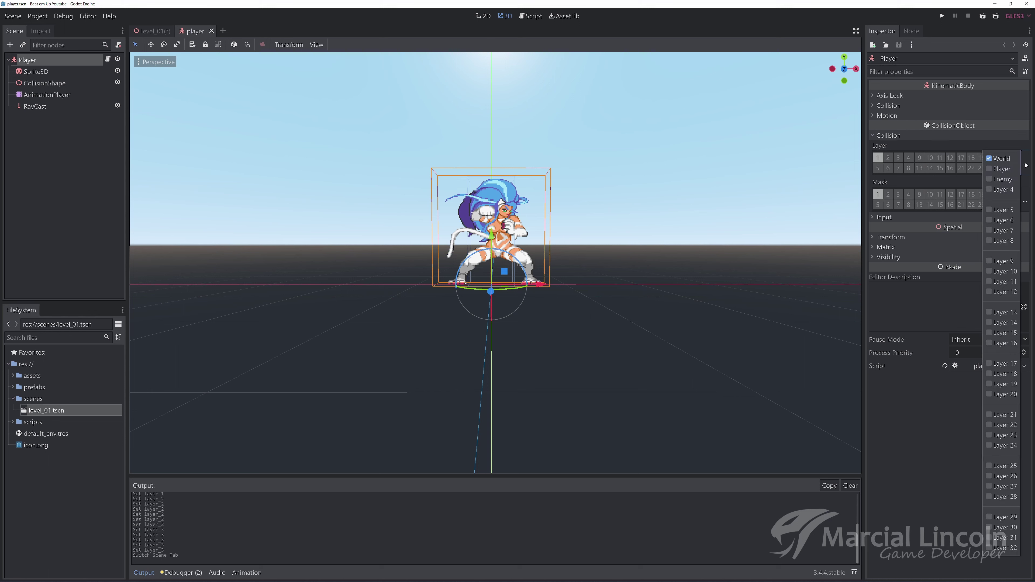
click(995, 160)
click(990, 170)
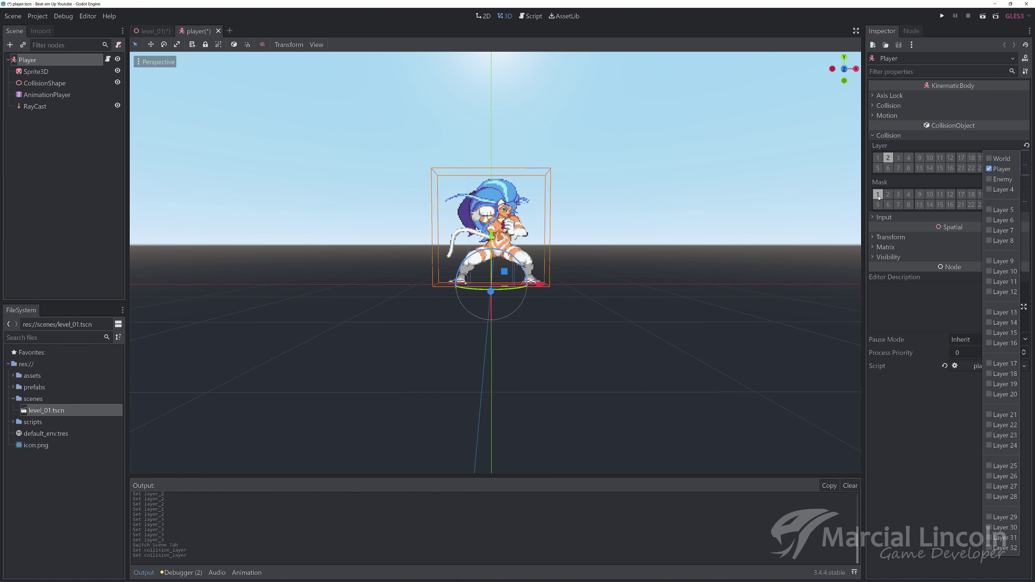
click(883, 184)
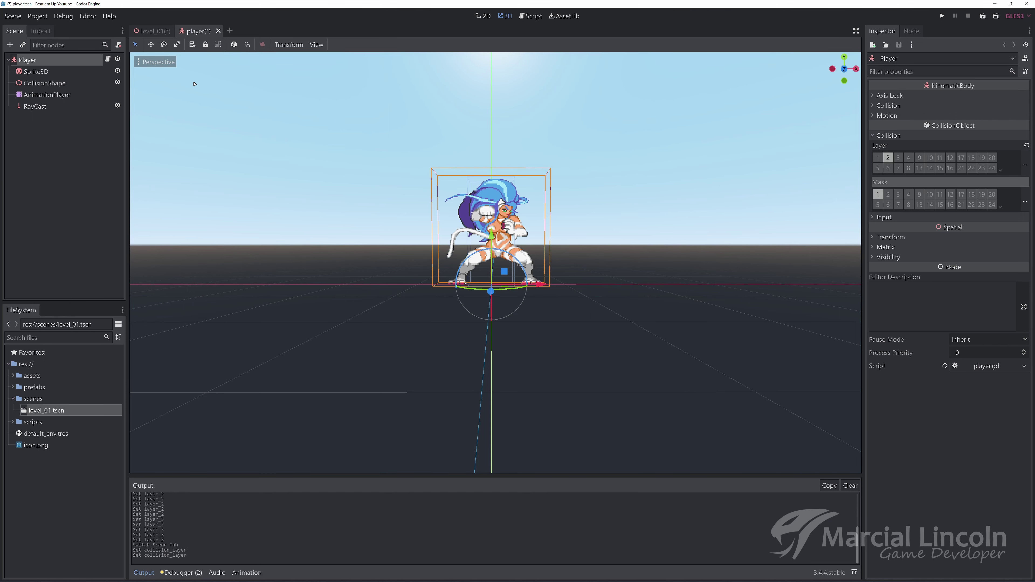
key(ctrl+s)
click(152, 31)
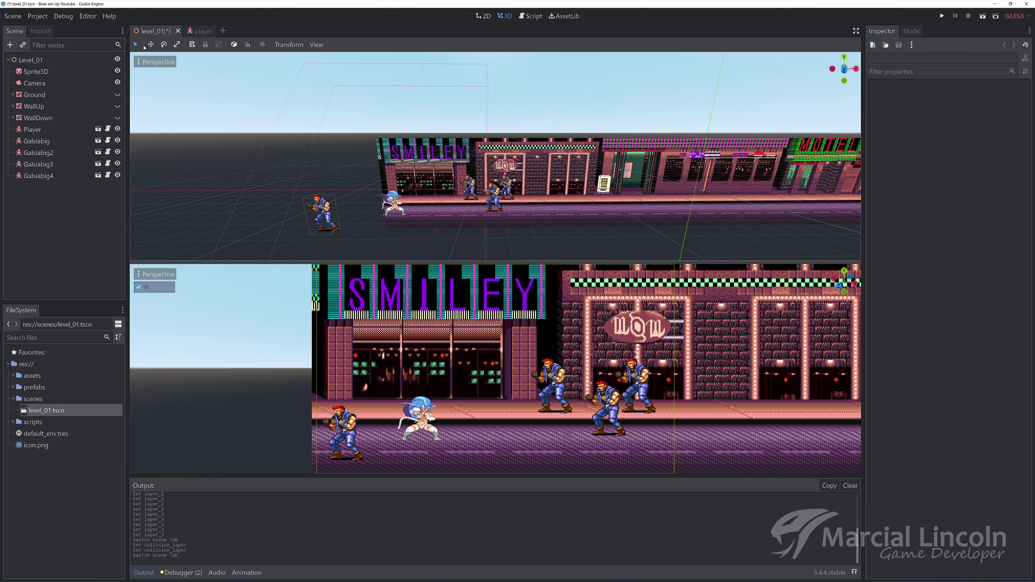
Move the Galsiabig root node to collision layer 3 (Enemy) instead of World, save, and return to level_01.
click(98, 141)
click(32, 59)
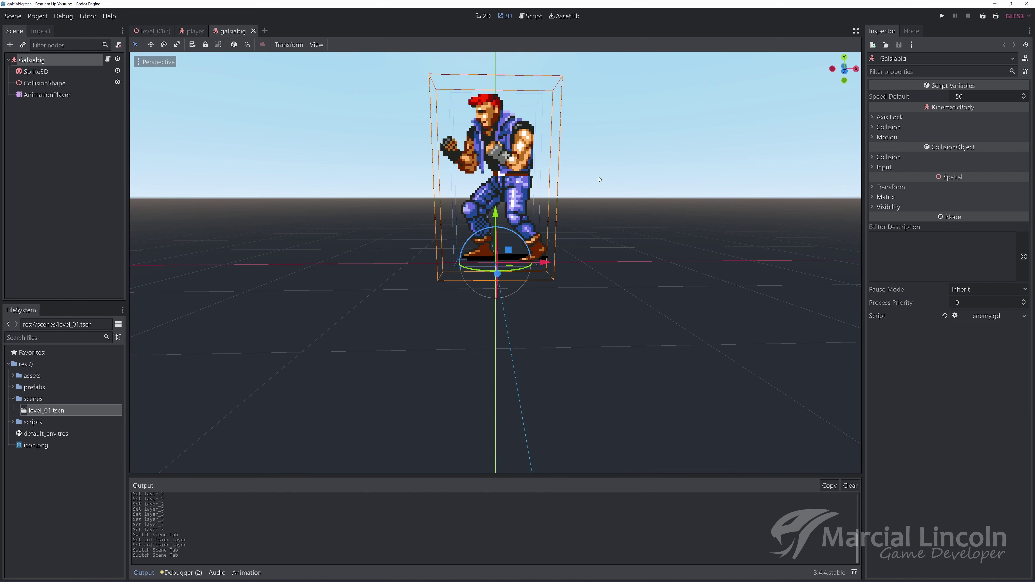
click(890, 158)
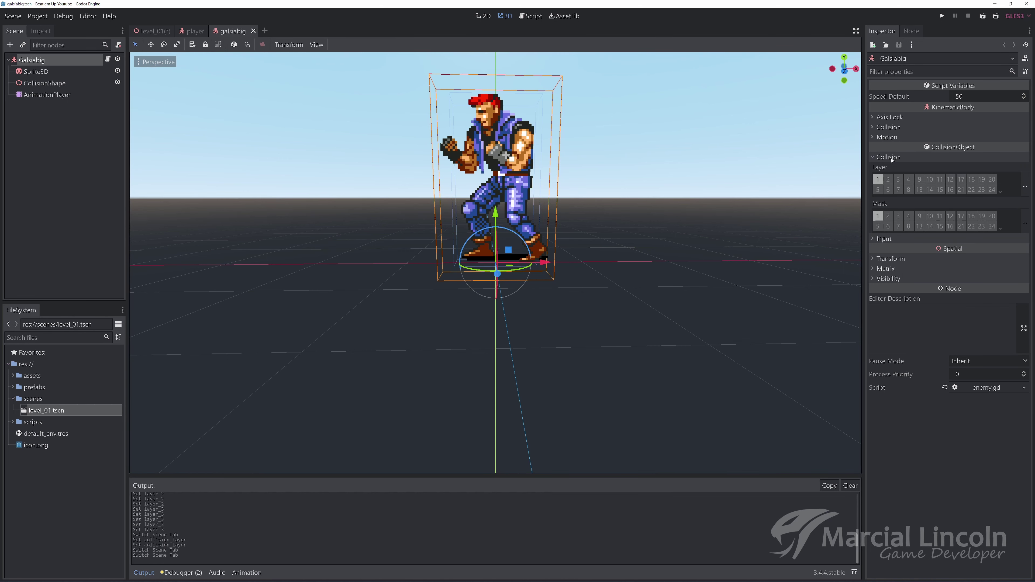
click(1025, 187)
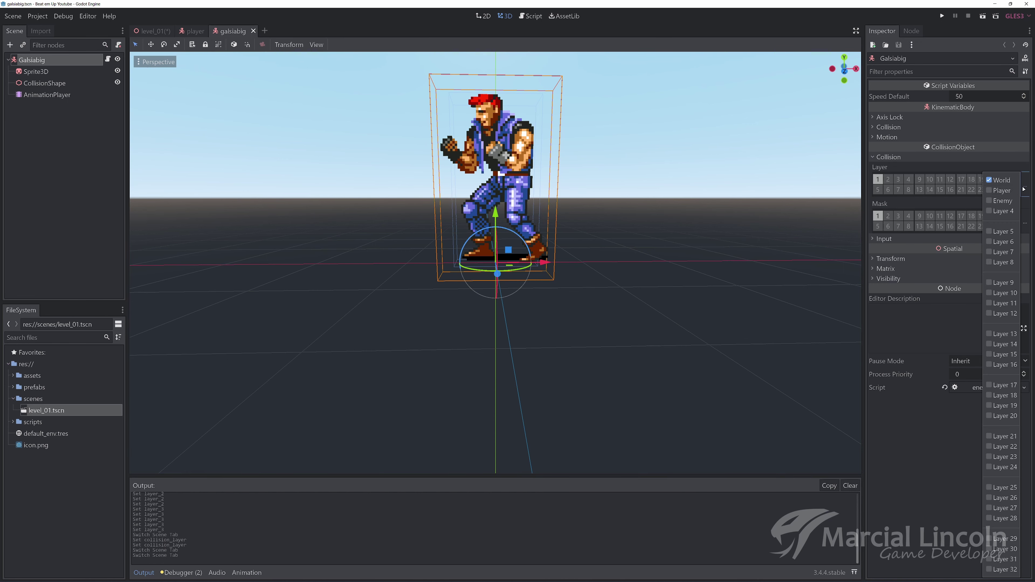
click(991, 180)
click(989, 200)
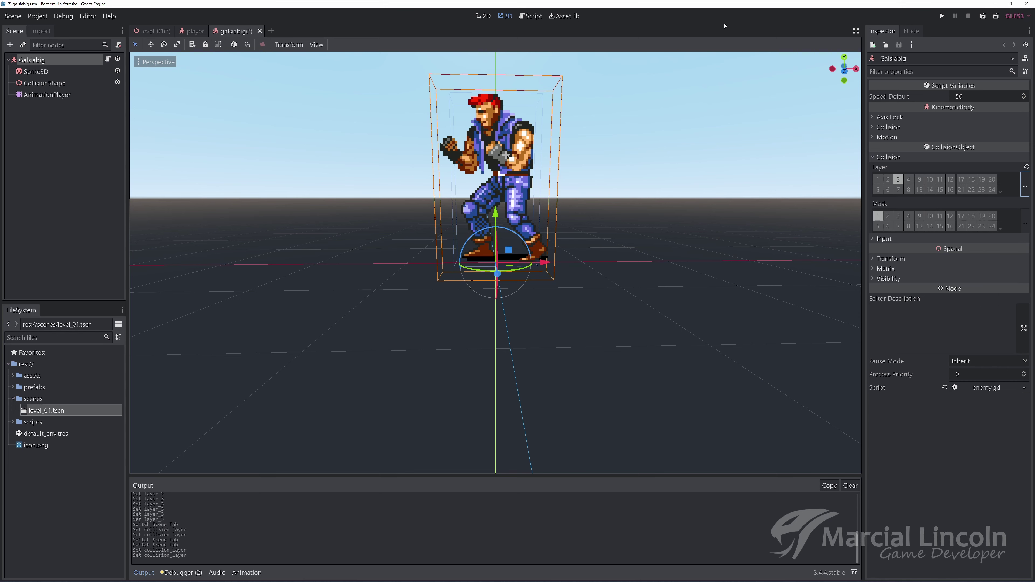
click(727, 64)
key(ctrl+s)
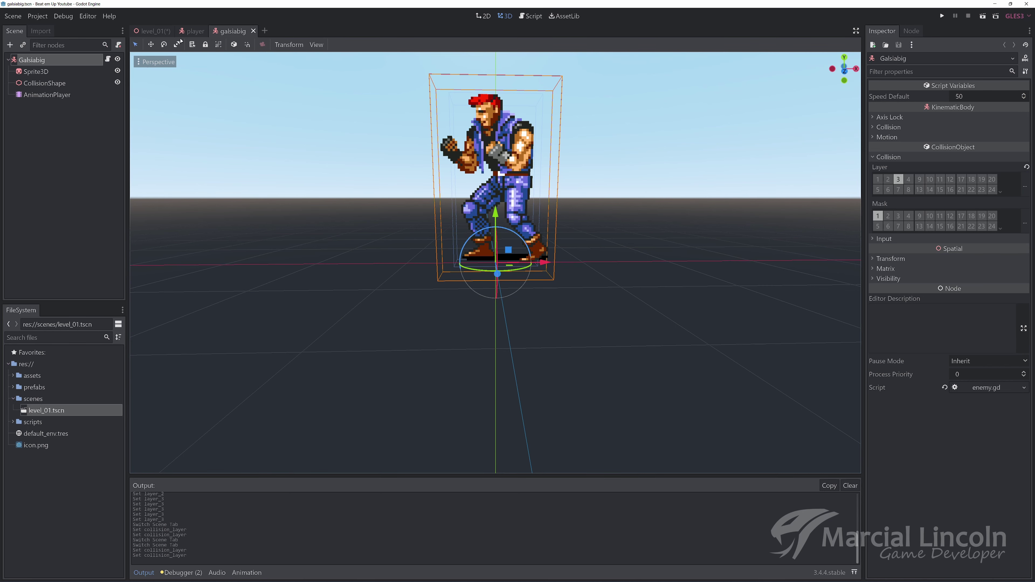
click(152, 31)
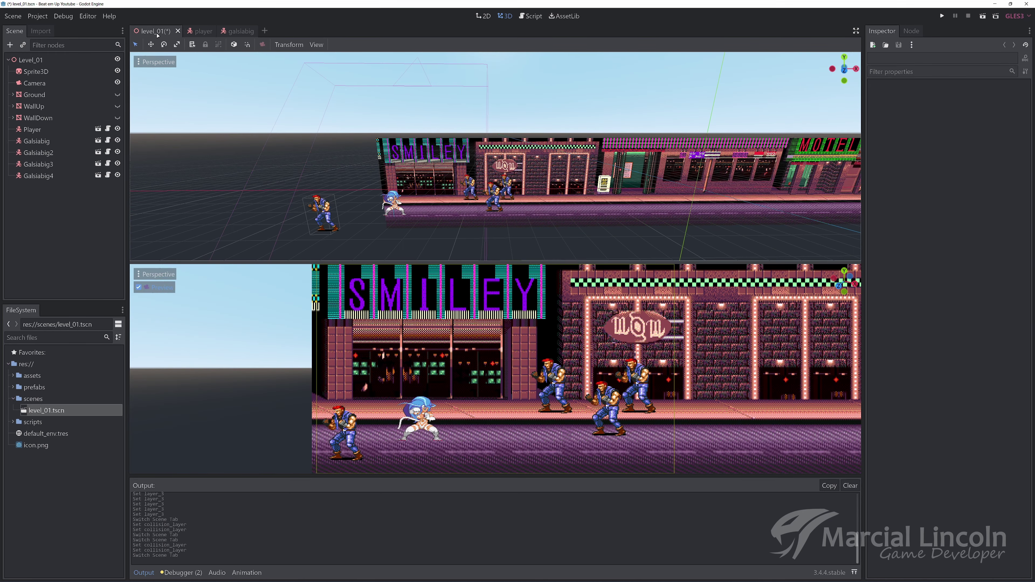
Play level_01, walking the player right and left and jump-kicking among the enemies.
click(983, 17)
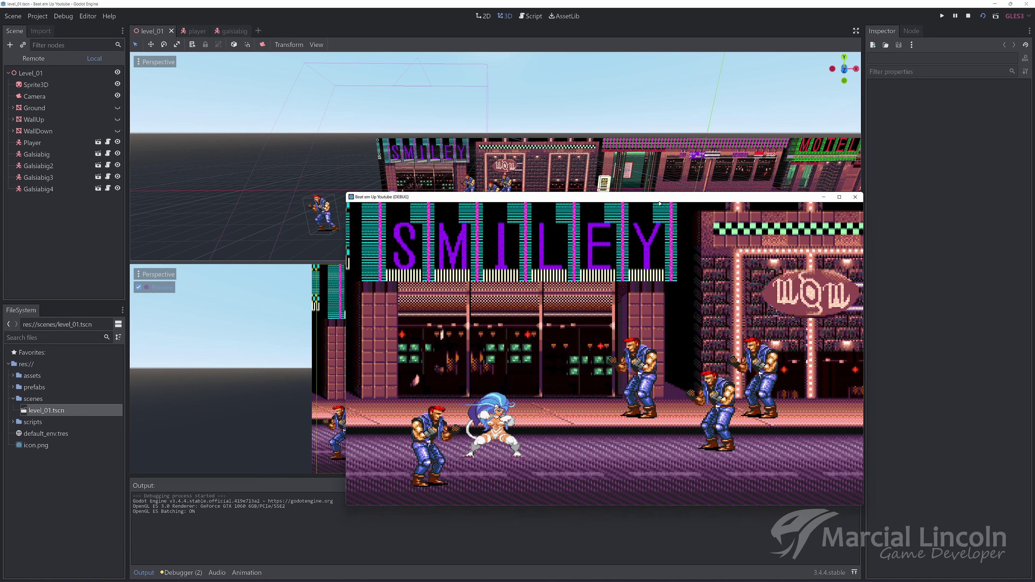
key(Right)
key(space)
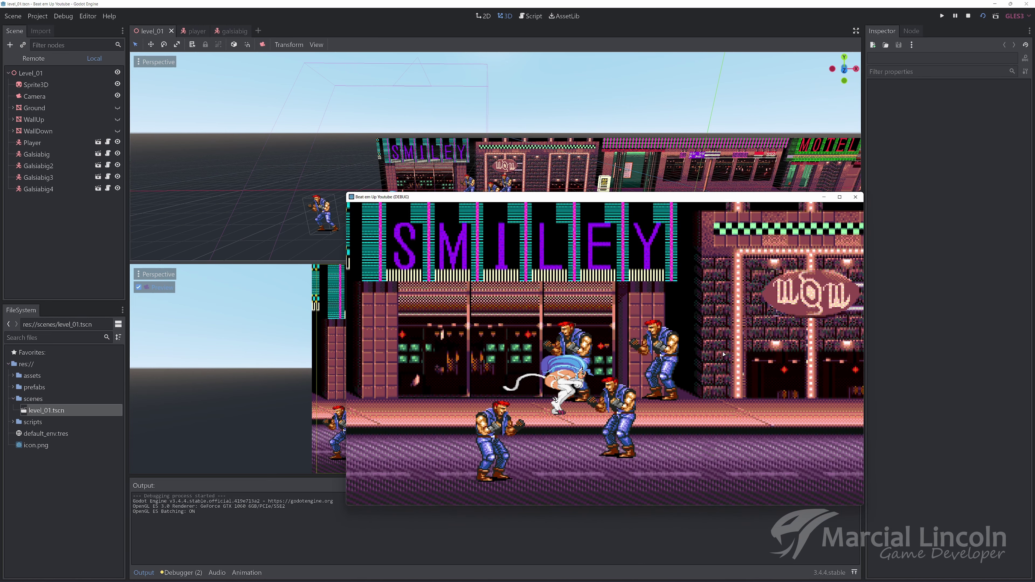
key(space)
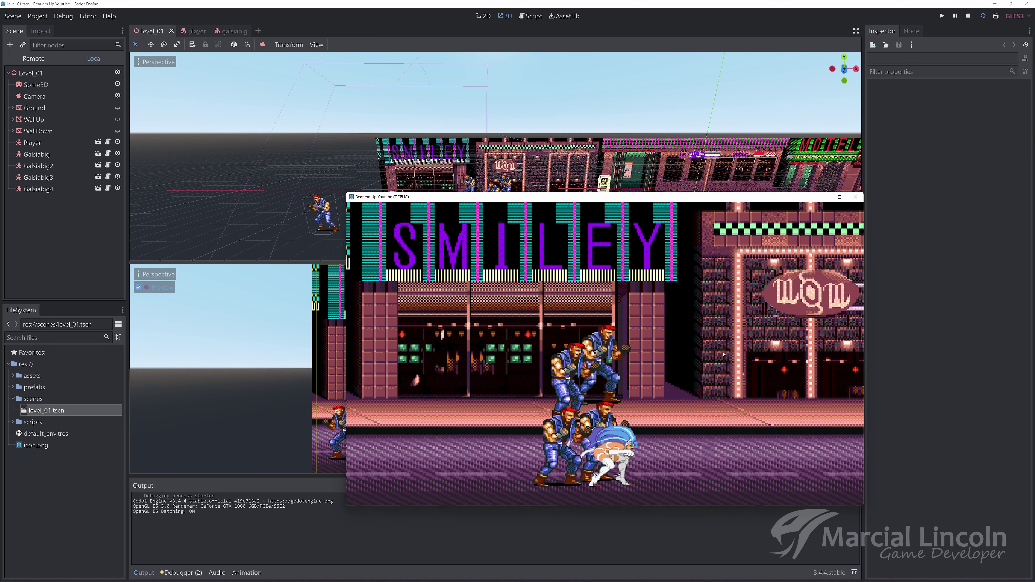
key(Left)
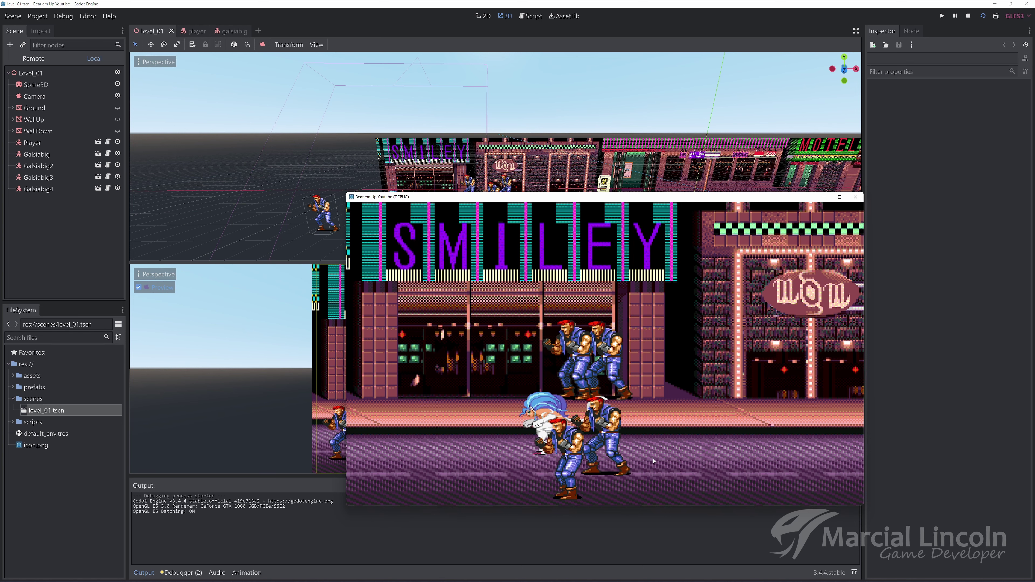
key(Right)
key(space)
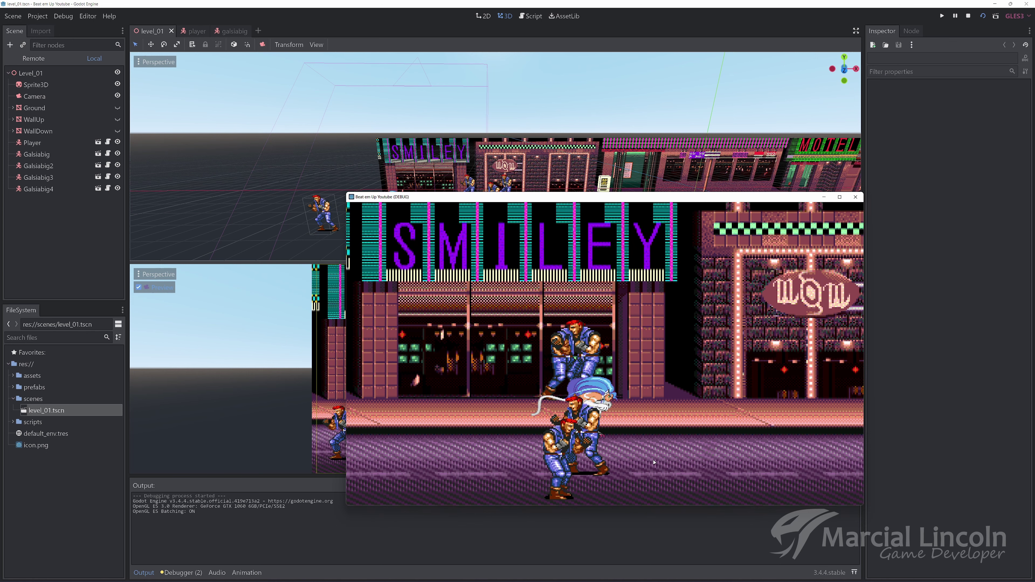
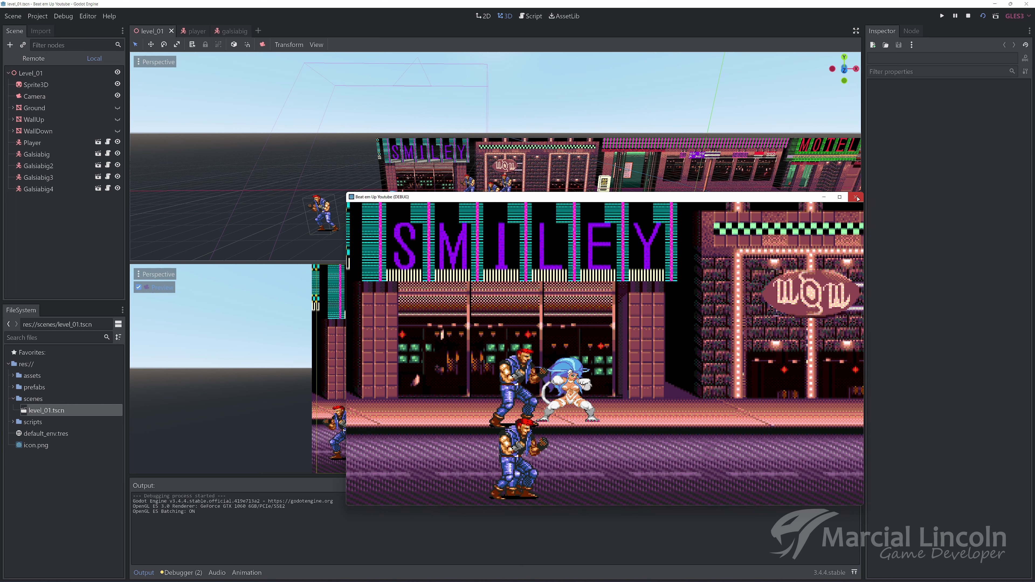
Stop the running game and select Galsiabig2 through Galsiabig4 in the Scene tree.
click(857, 198)
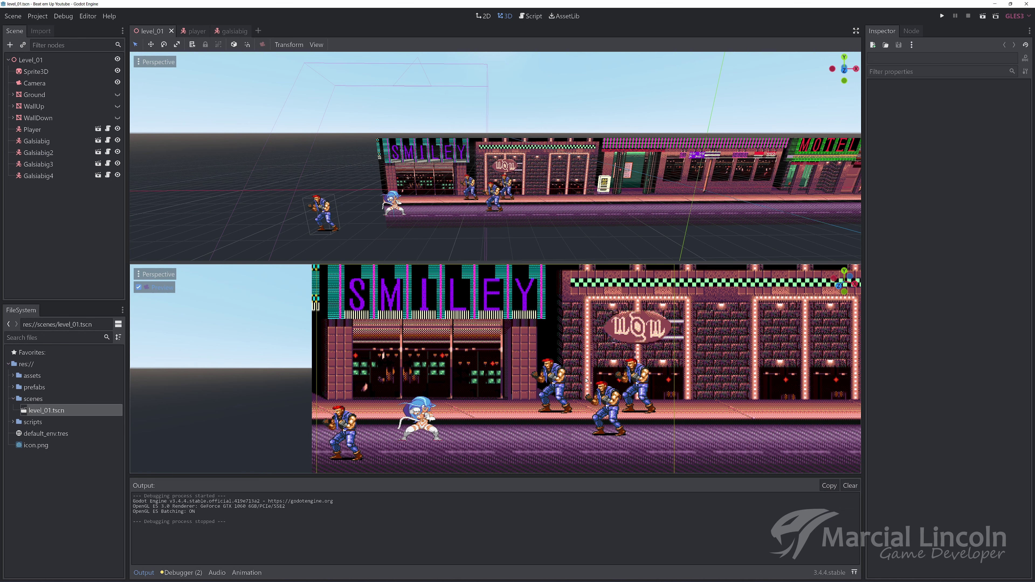
click(59, 177)
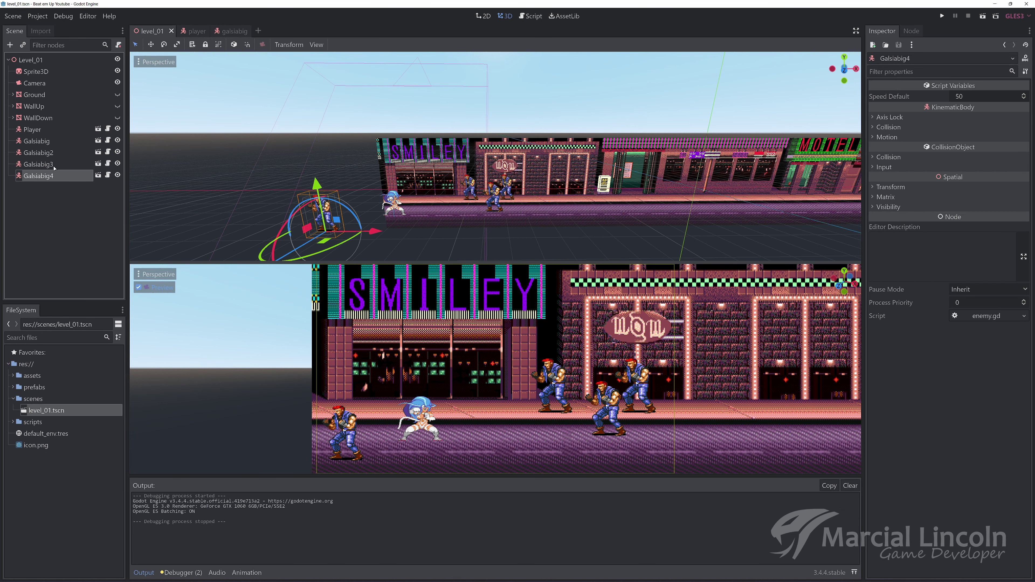
shift+click(55, 164)
shift+click(55, 153)
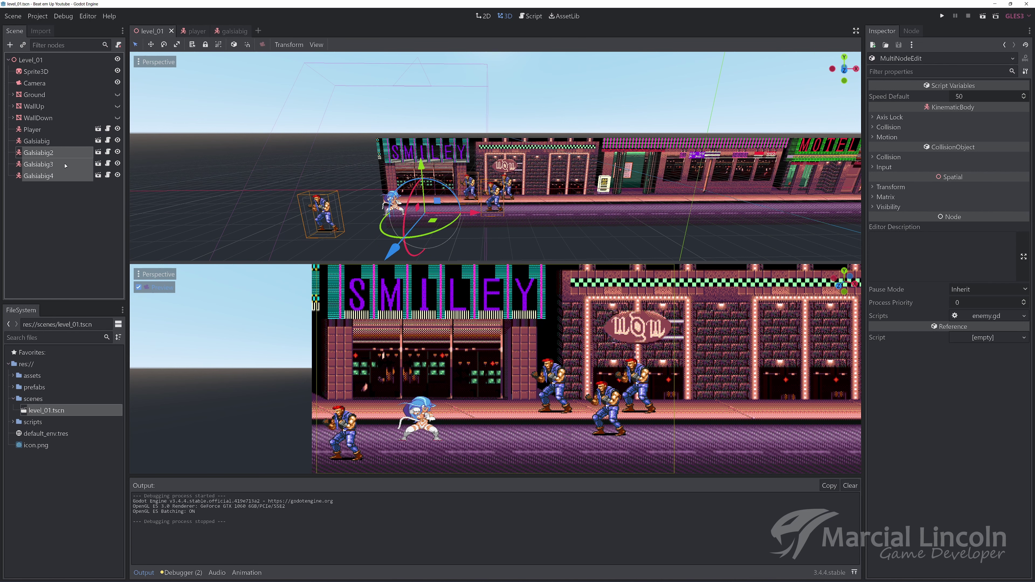
Delete the three selected Galsiabig enemies and save level_01.
key(Delete)
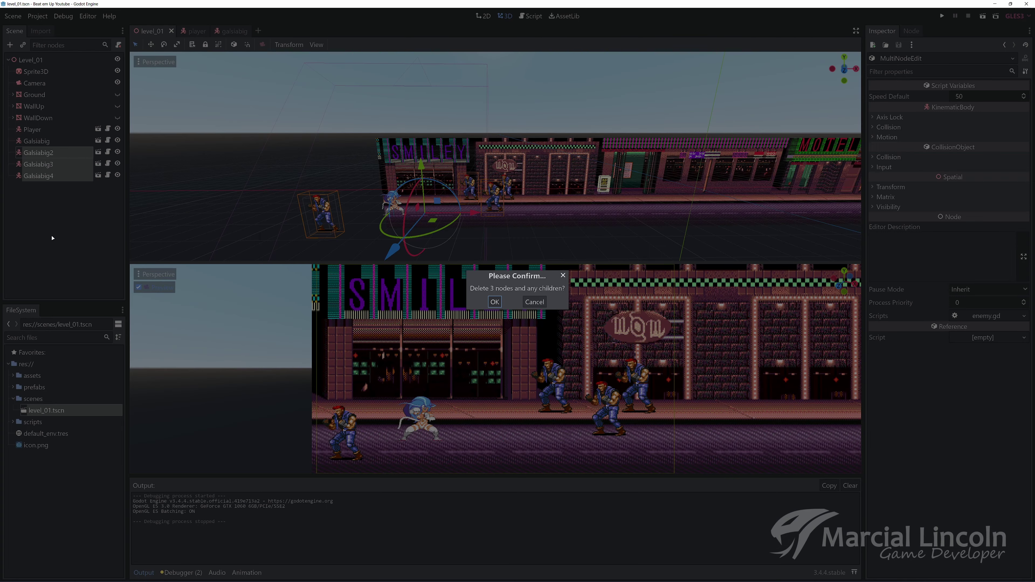
click(498, 304)
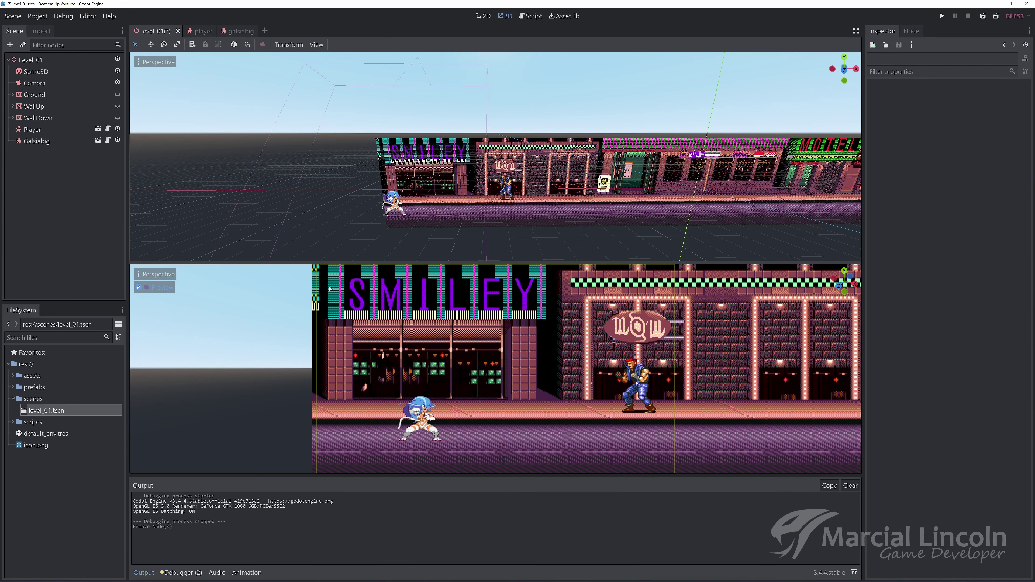
key(ctrl+s)
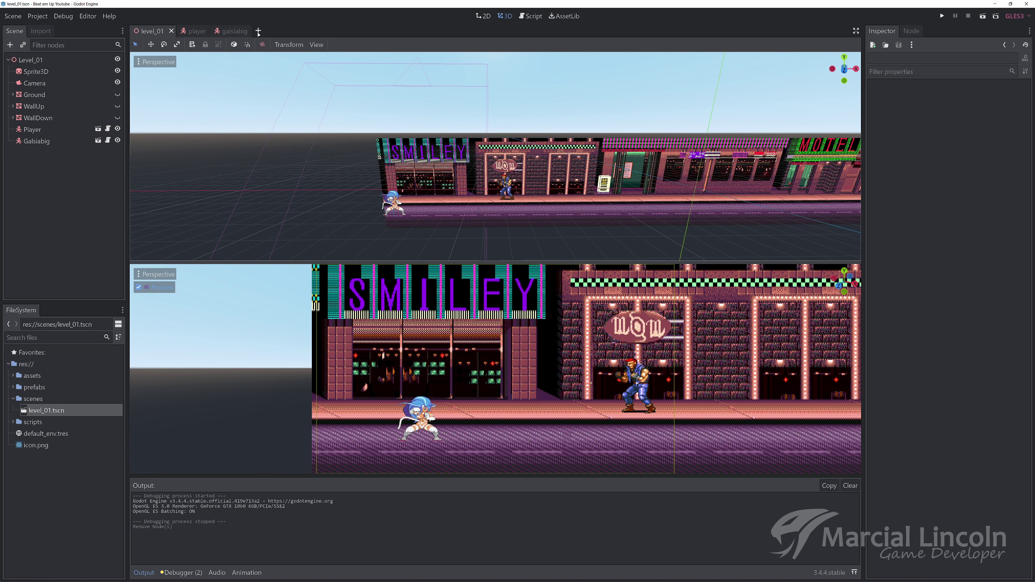
Create a new scene with an Area node as its root.
key(ctrl+n)
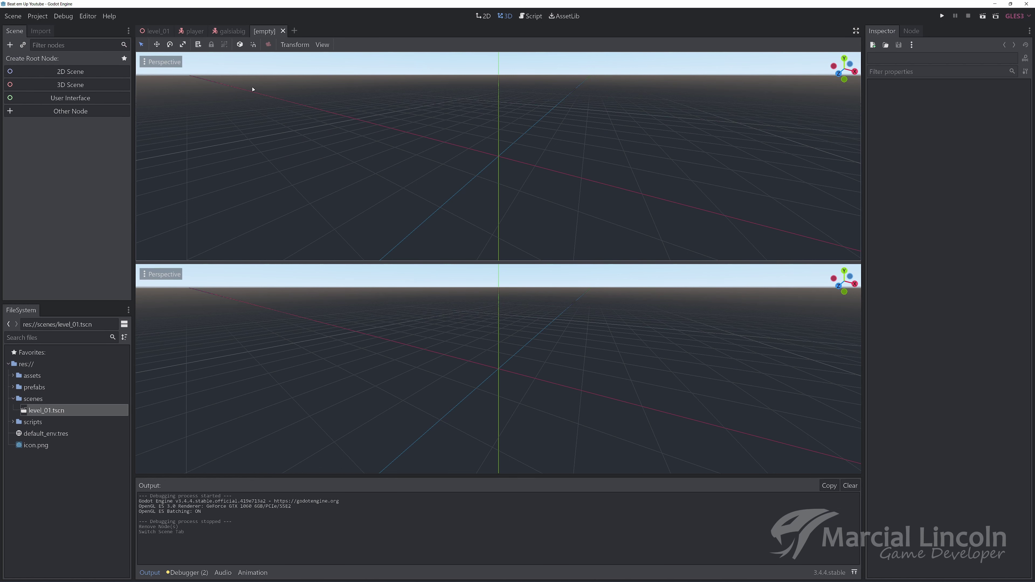
click(11, 45)
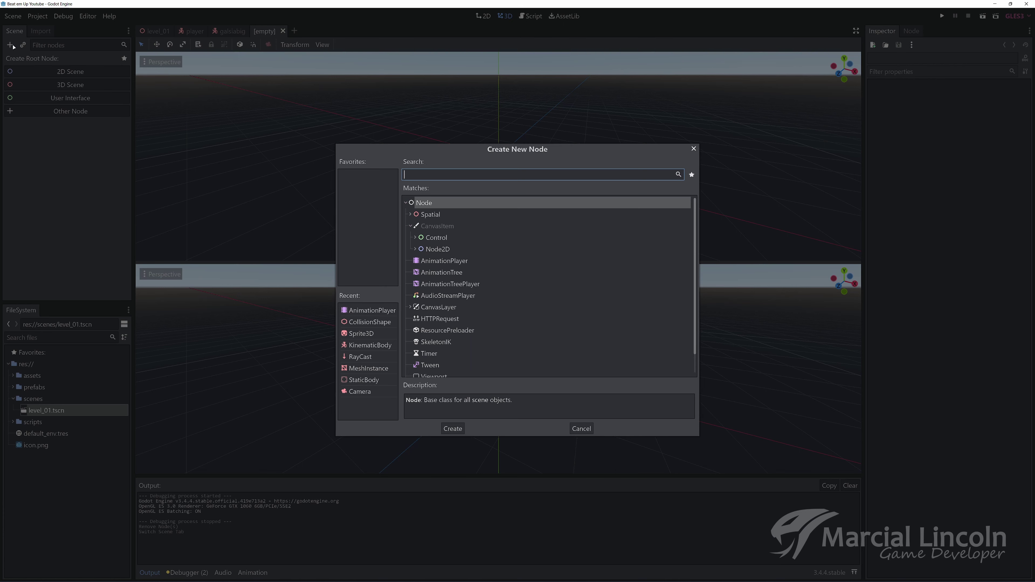
text(area)
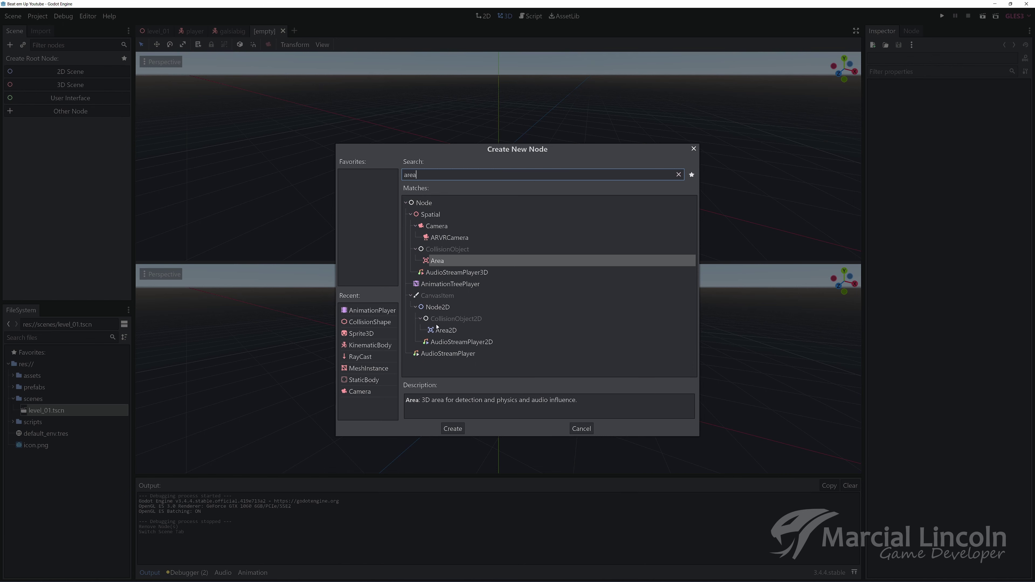
click(436, 263)
double_click(437, 262)
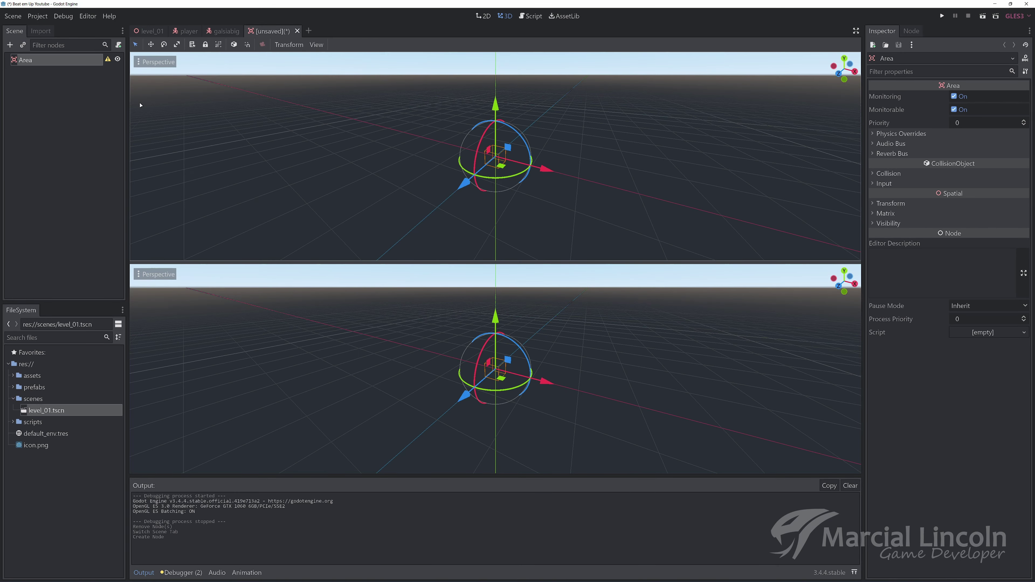
Rename the Area root node to PlayerAttack.
double_click(73, 61)
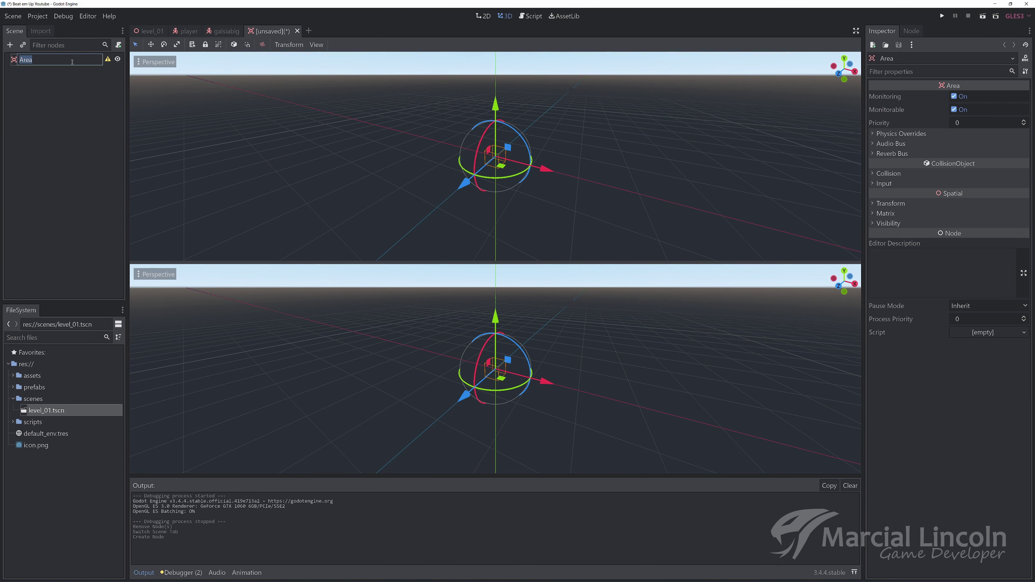
text(Plk)
key(BackSpace)
text(ayer)
text(Attack)
key(Return)
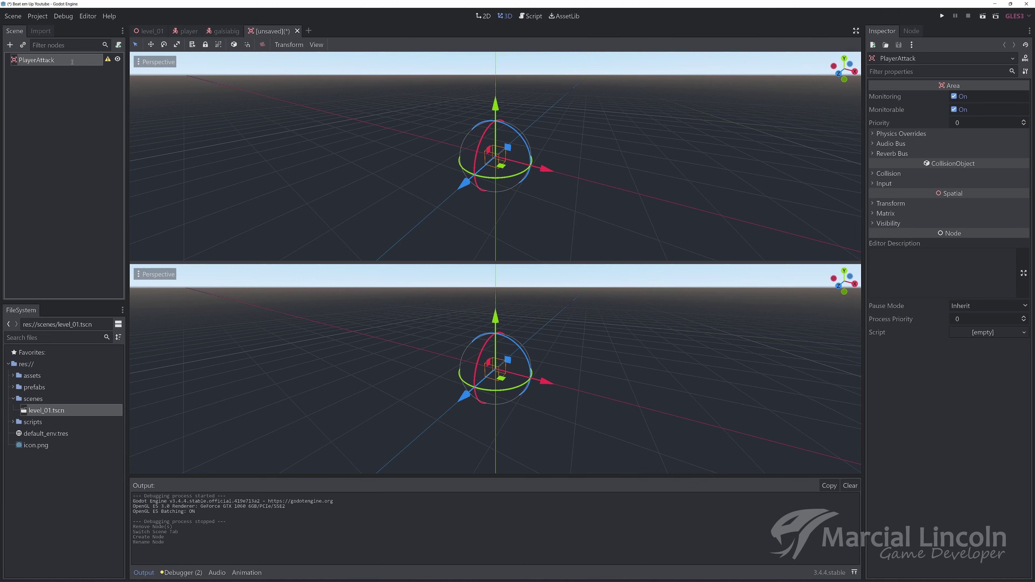
key(ctrl+a)
Add a CollisionShape child to PlayerAttack and give it a new BoxShape.
text(collsion)
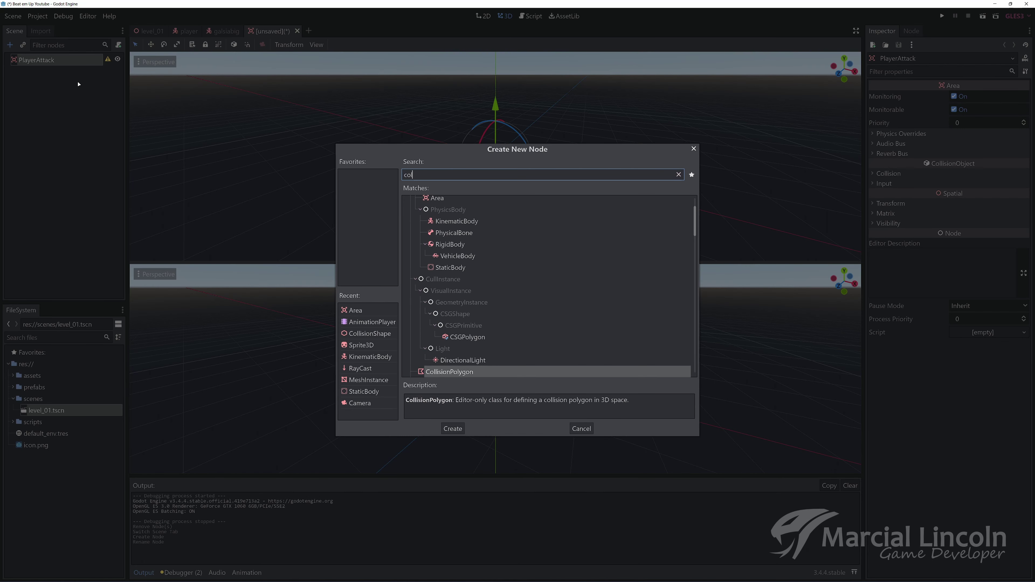
key(Down)
key(Return)
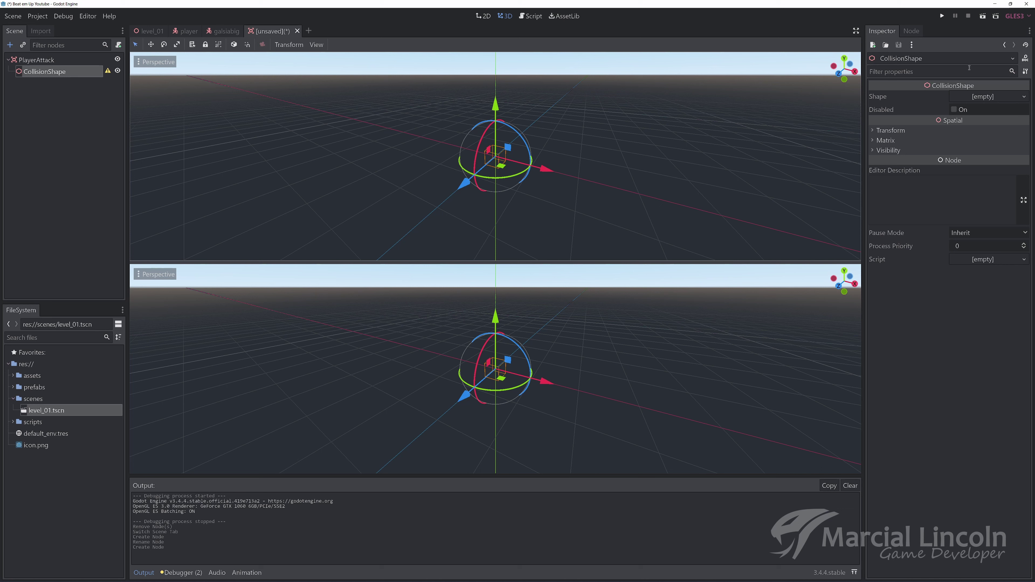
click(989, 97)
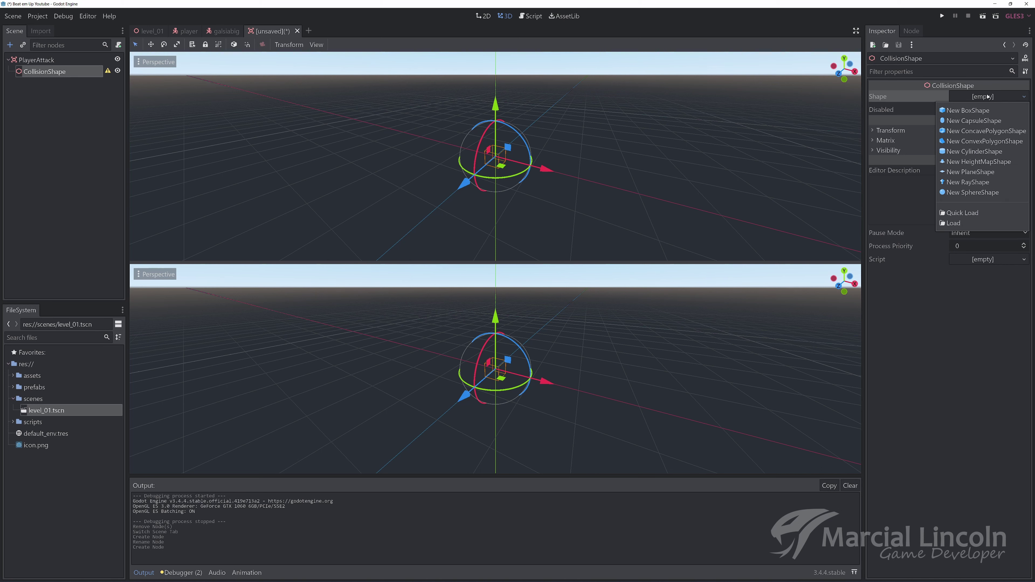
click(973, 113)
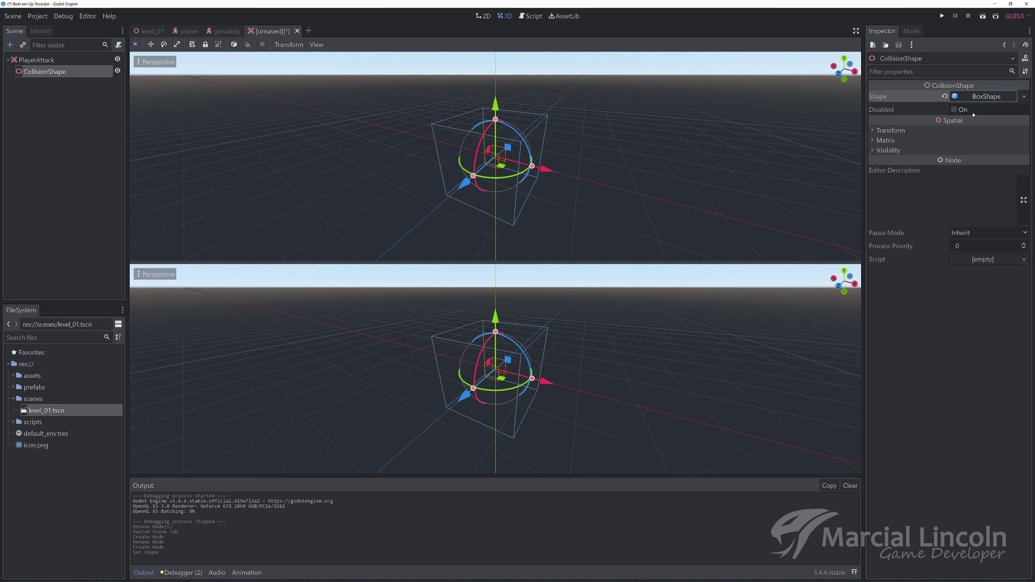
Add a Timer child under the PlayerAttack root node.
click(46, 61)
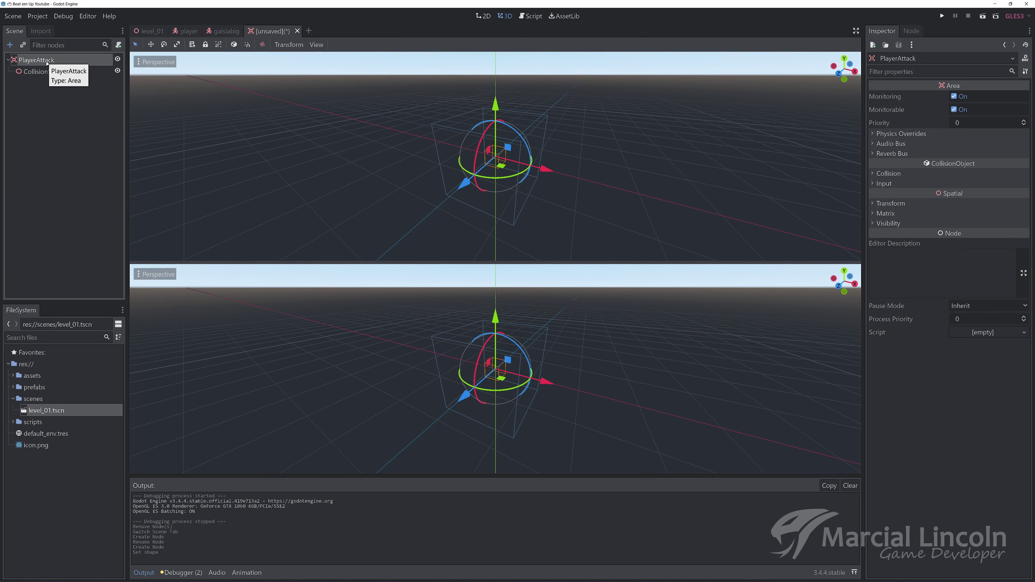
key(ctrl+a)
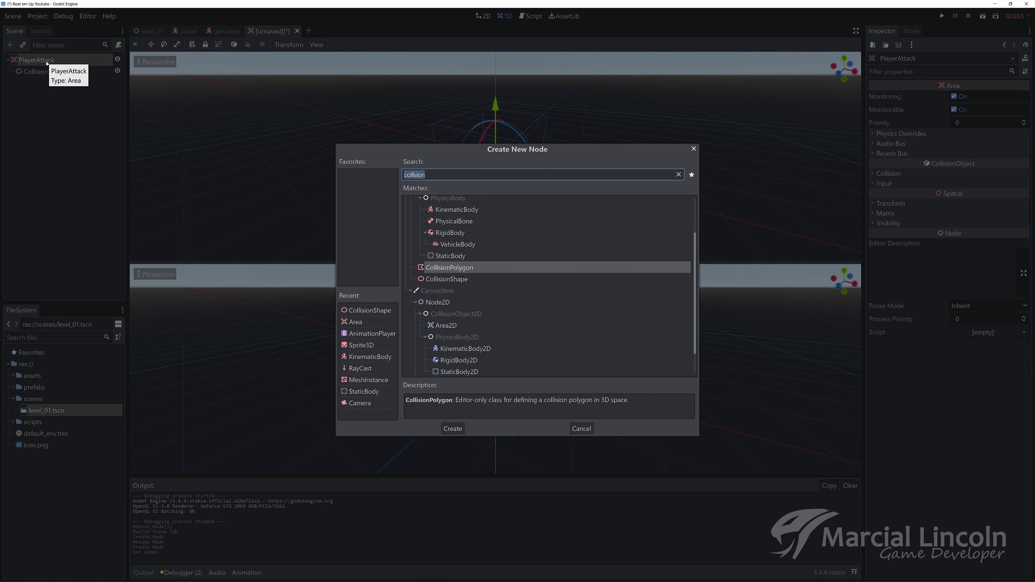
text(timer)
key(Return)
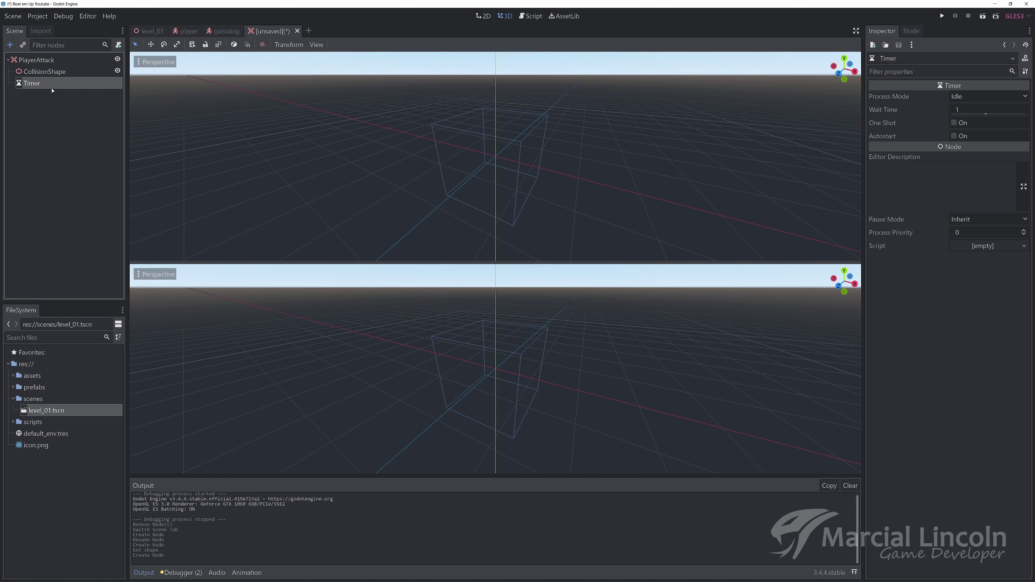
click(69, 73)
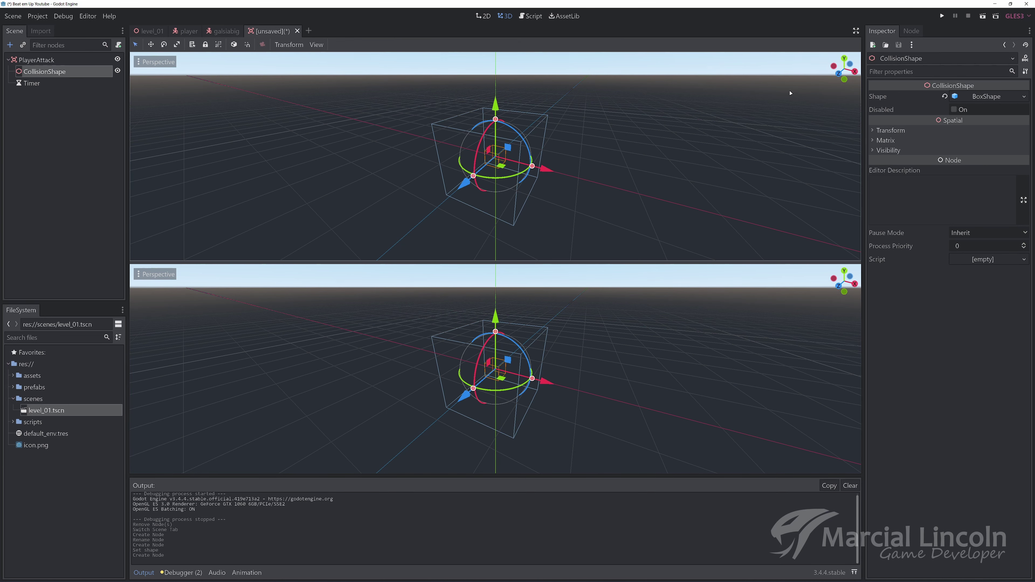
Set the BoxShape extents to x 0.25, y 0.1 and z 0.2.
click(986, 96)
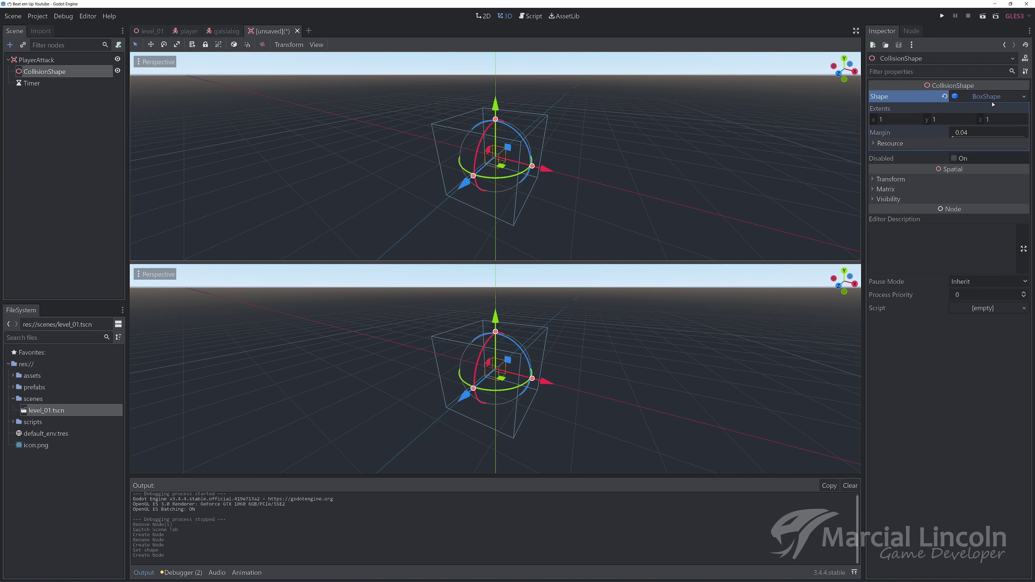
click(911, 118)
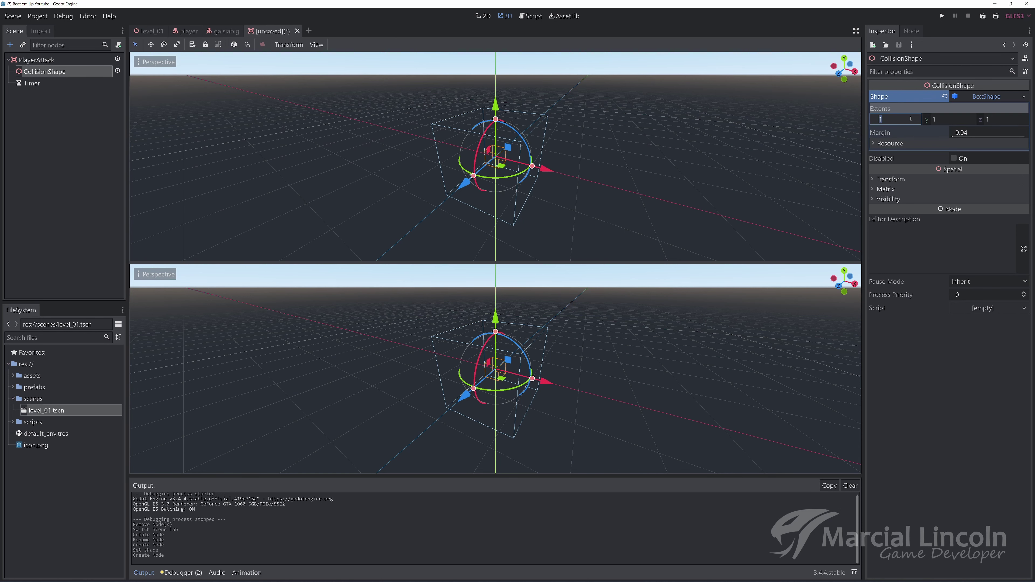
text(0.25)
key(Return)
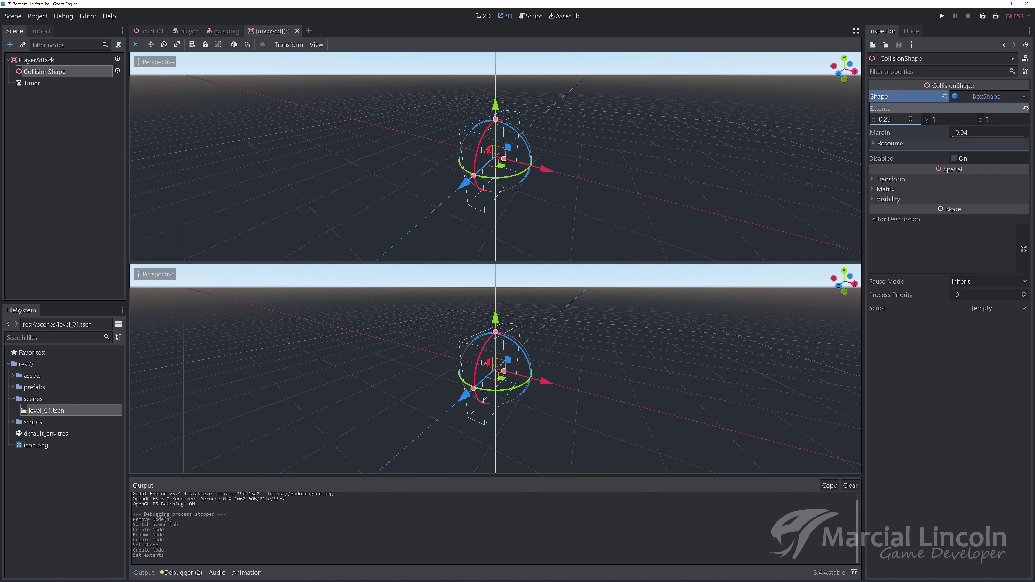
click(960, 121)
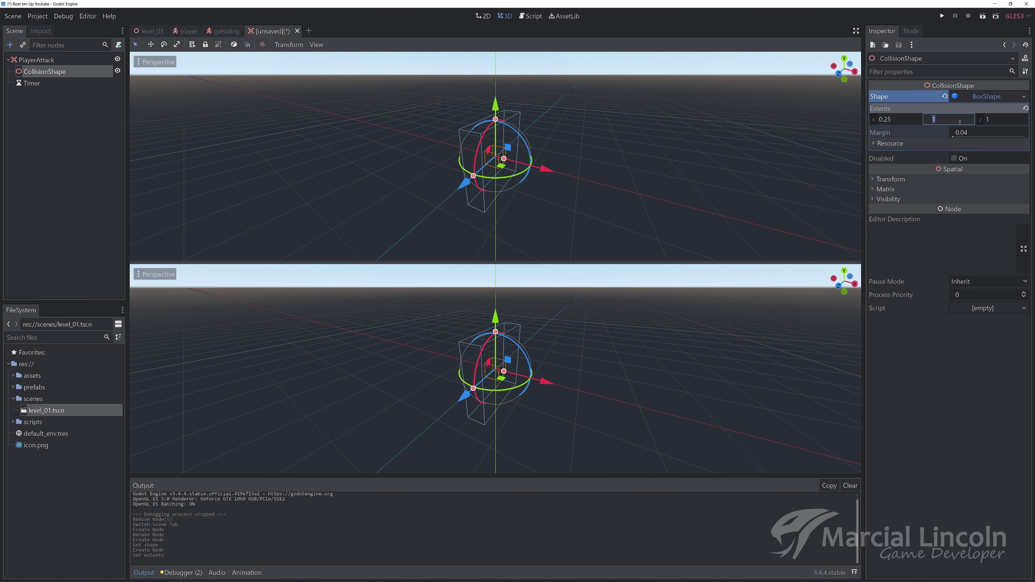
text(0.1)
key(Return)
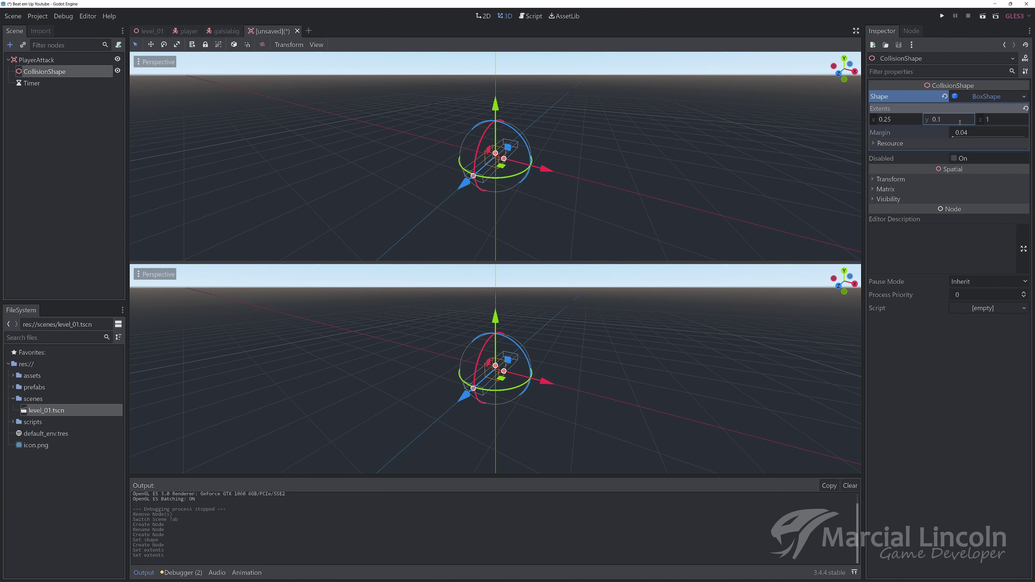
click(1001, 119)
text(0)
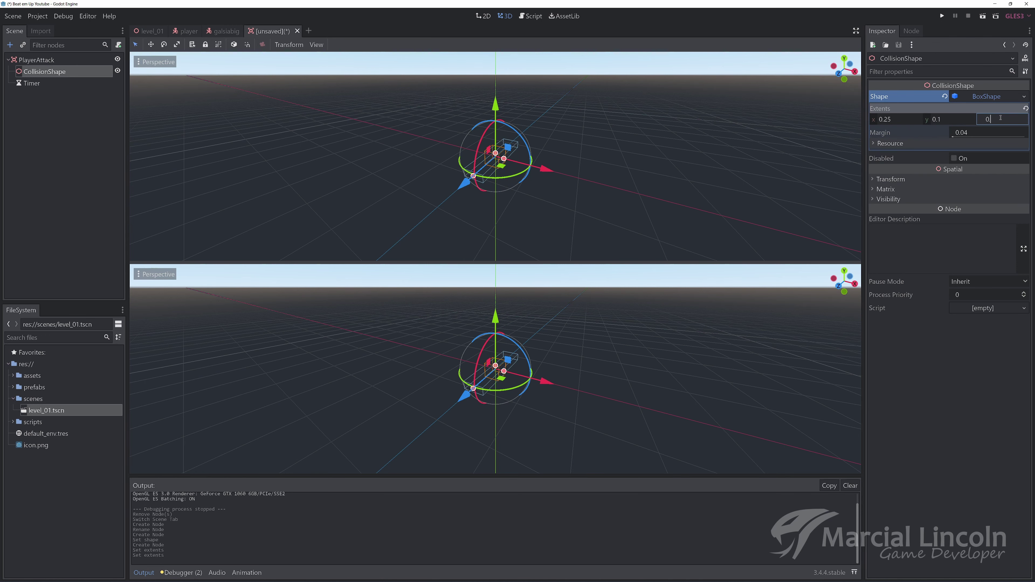
text(.2)
key(Return)
scroll(526, 166, up, 2)
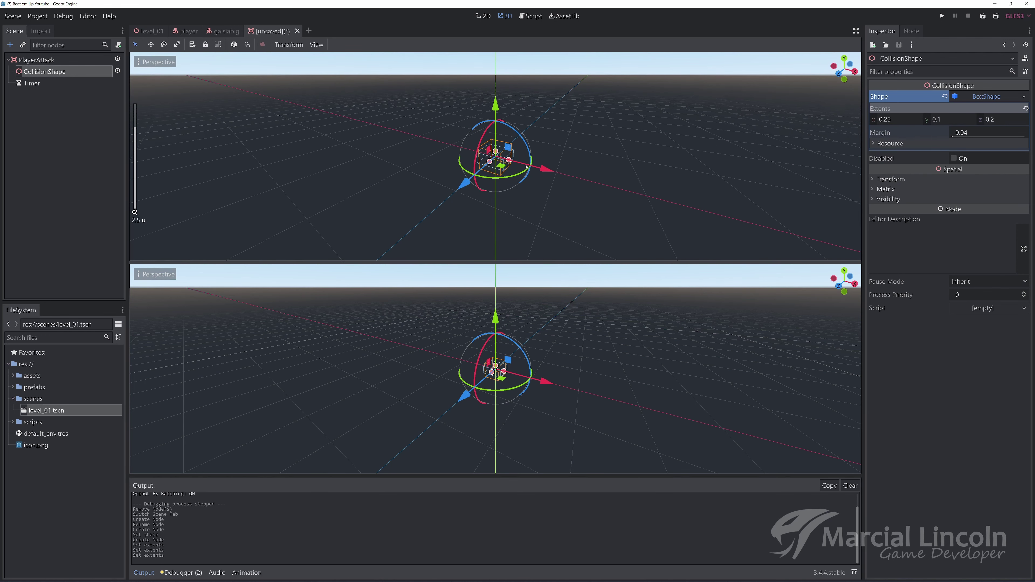
middle_drag(561, 152, 571, 144)
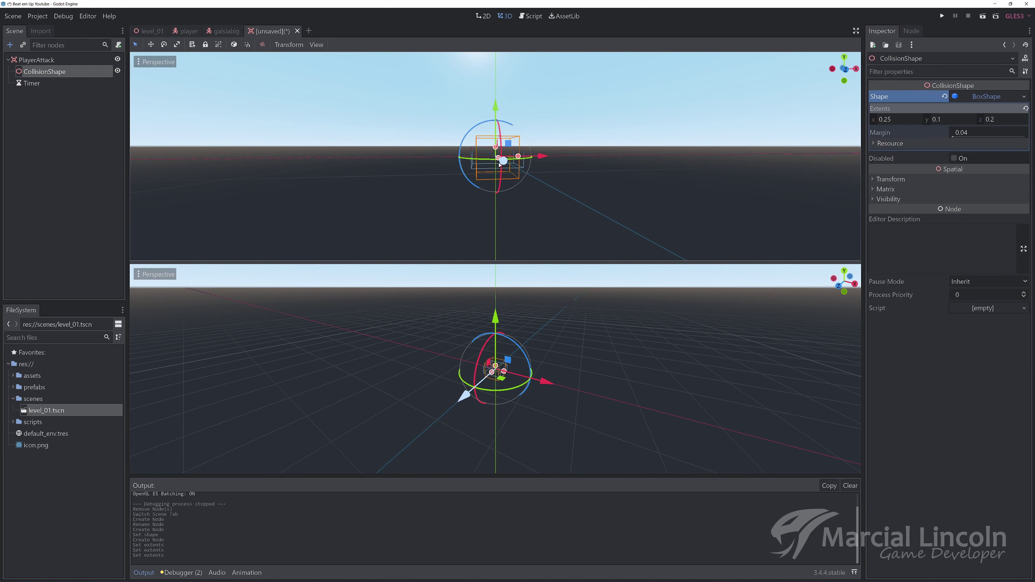
Create a new 'player' folder inside res://prefabs while saving the scene.
key(ctrl+s)
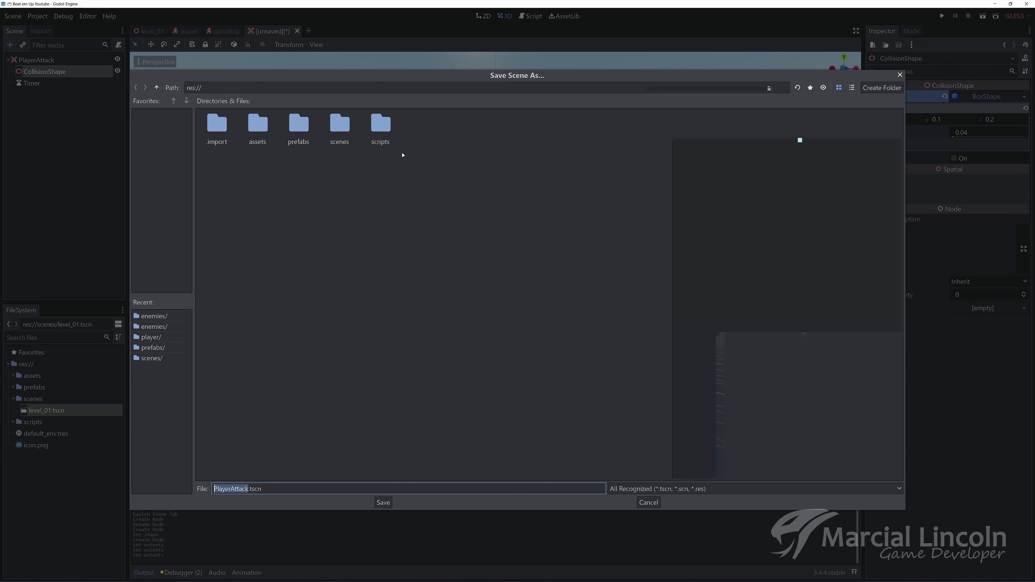
double_click(303, 129)
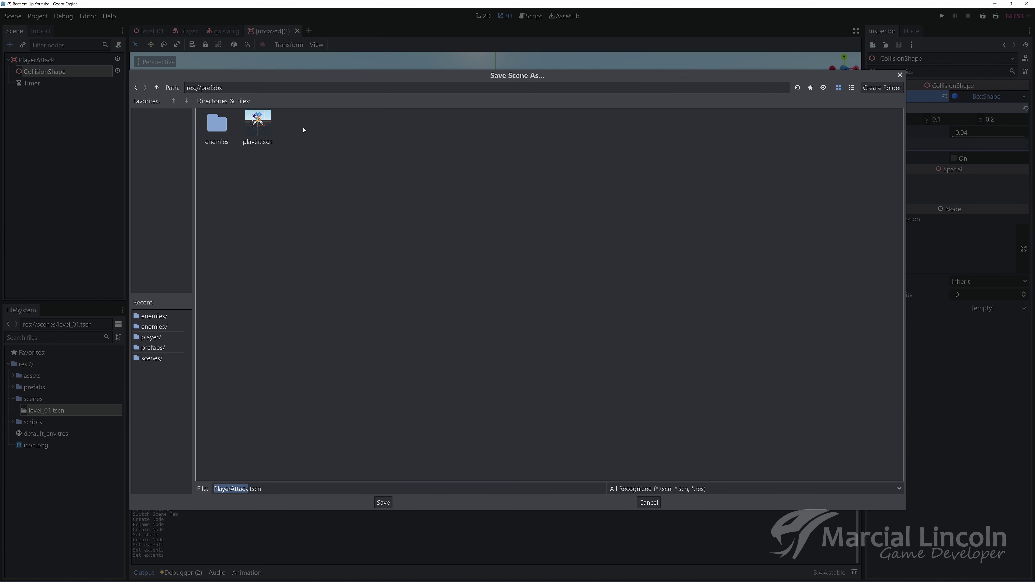
right_click(372, 135)
click(388, 141)
text(pla)
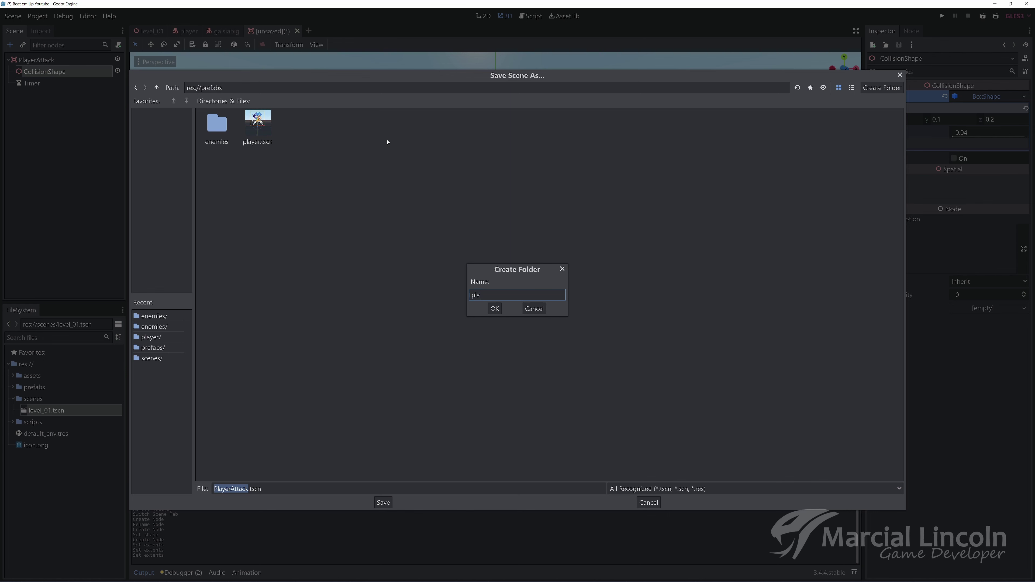
text(yer)
key(Return)
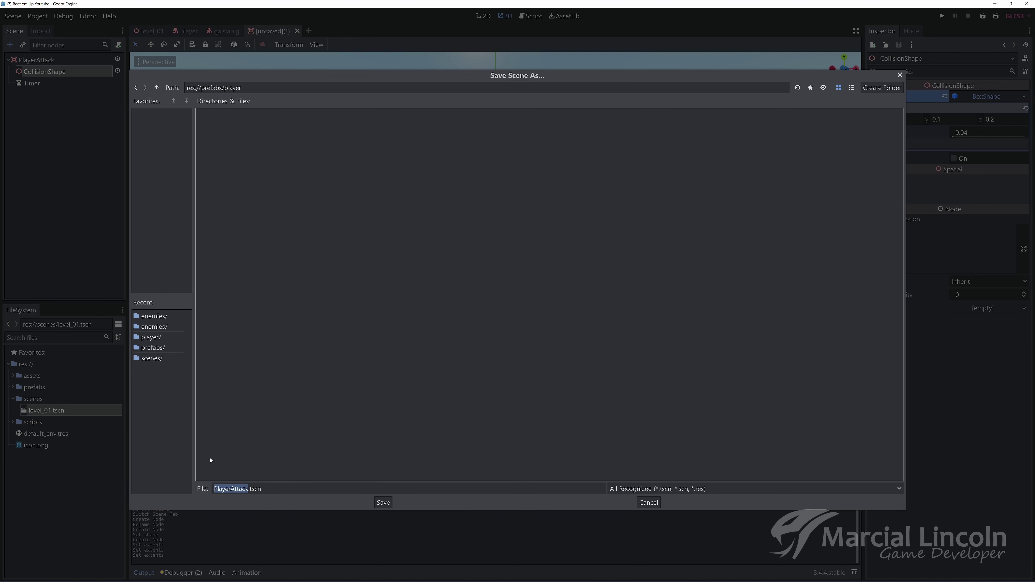
Save the scene in that folder as player_attack.tscn.
click(216, 488)
key(BackSpace)
text(p)
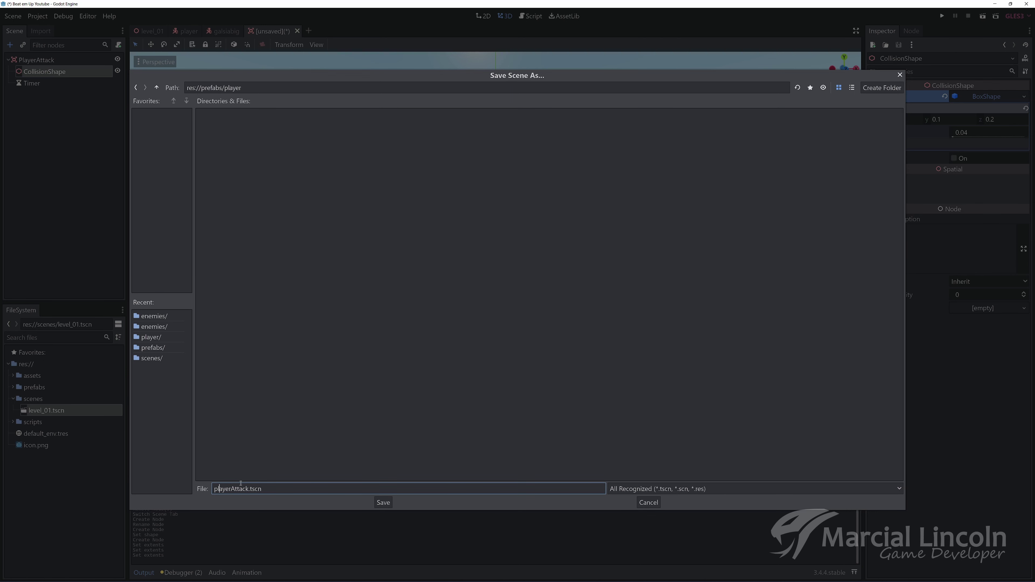
text(layer_a)
key(Delete)
key(Return)
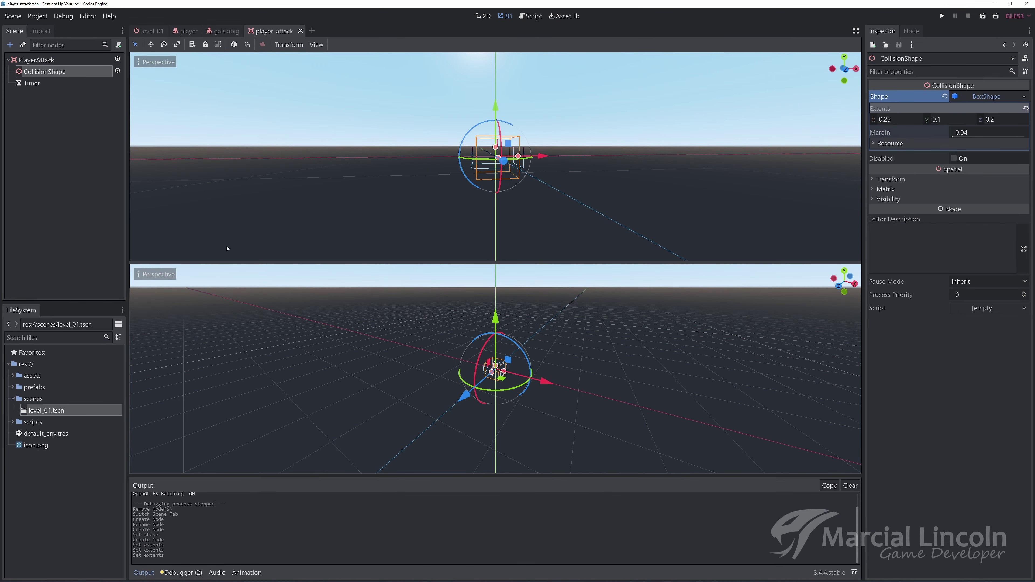
Attach a new player_attack.gd script to PlayerAttack, stored in res://scripts/player.
click(62, 59)
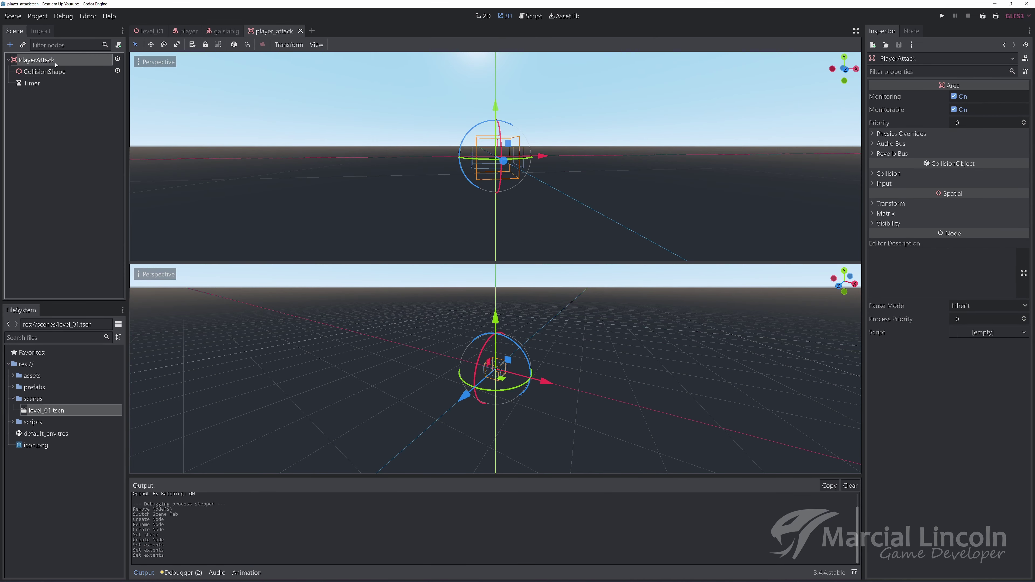
click(118, 44)
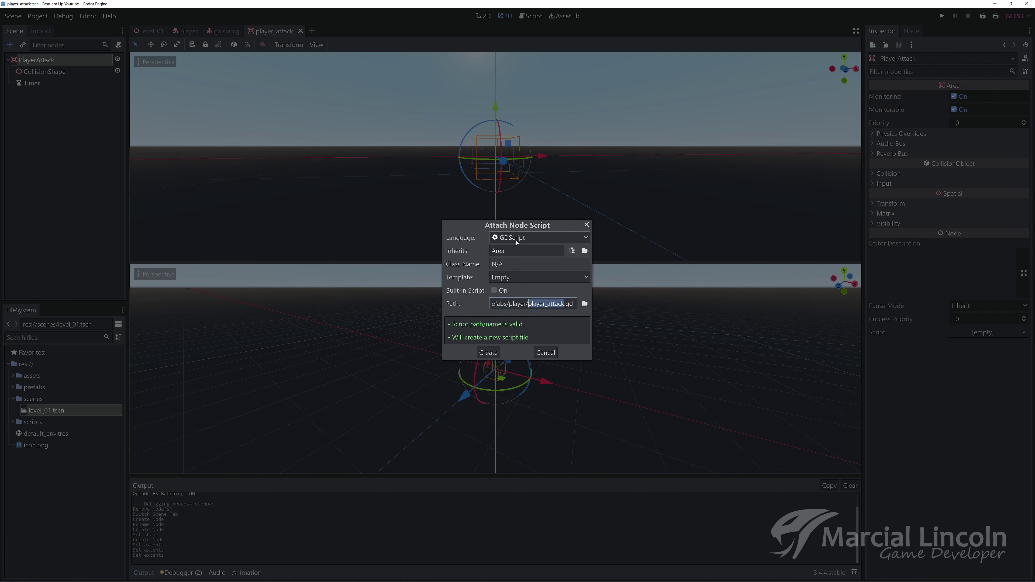
click(585, 303)
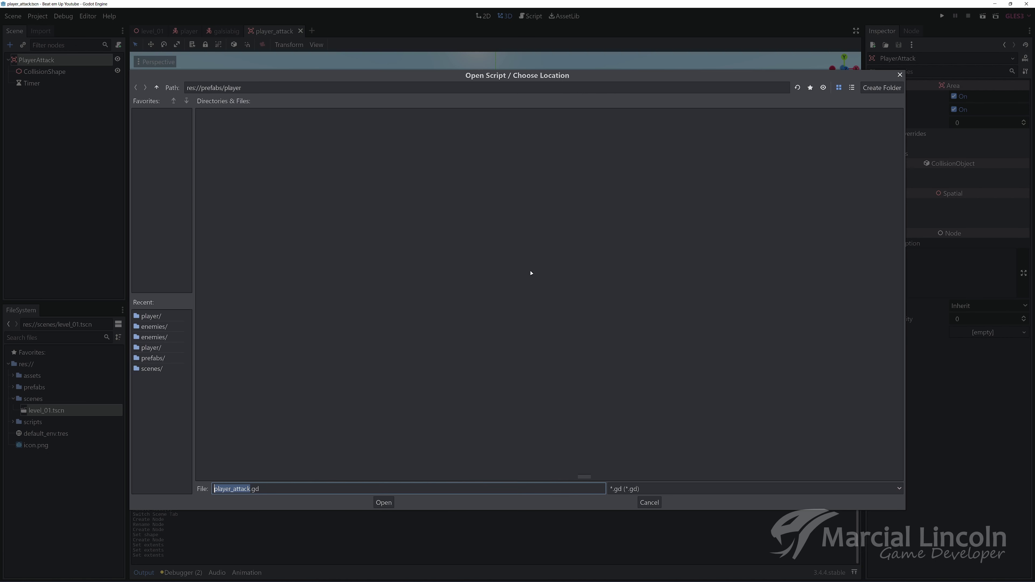
click(157, 87)
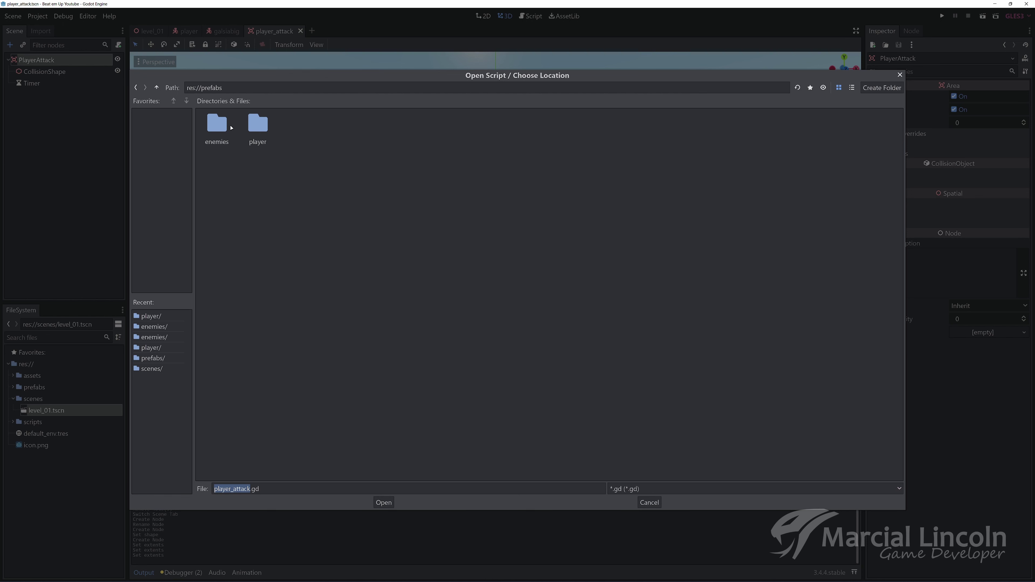
click(156, 88)
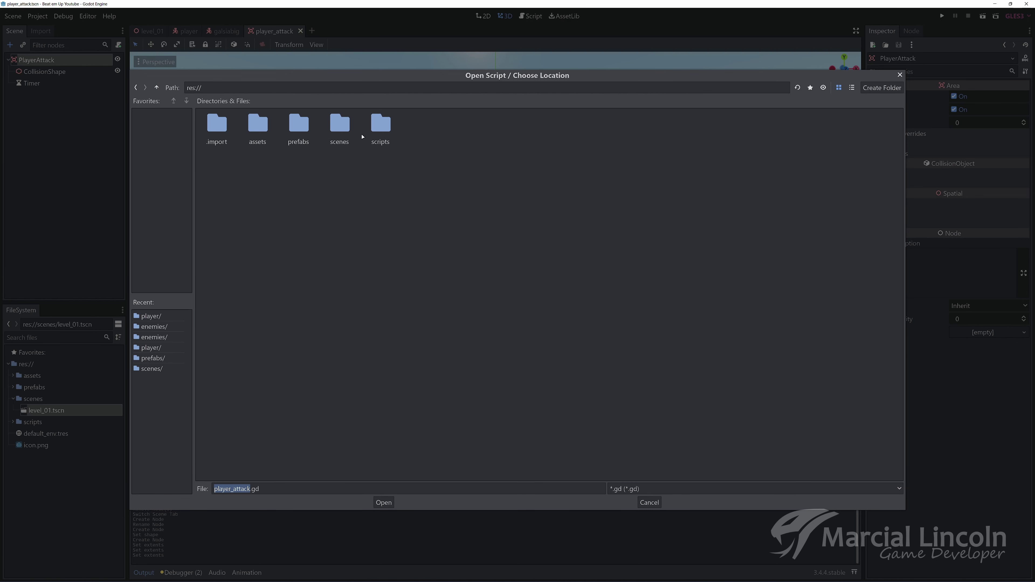
double_click(377, 130)
double_click(257, 128)
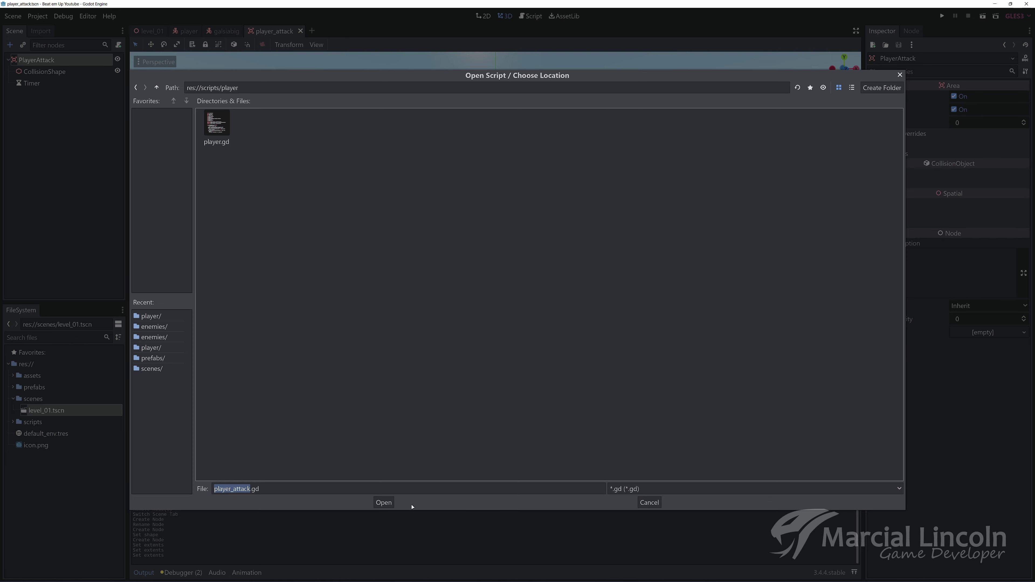
click(383, 502)
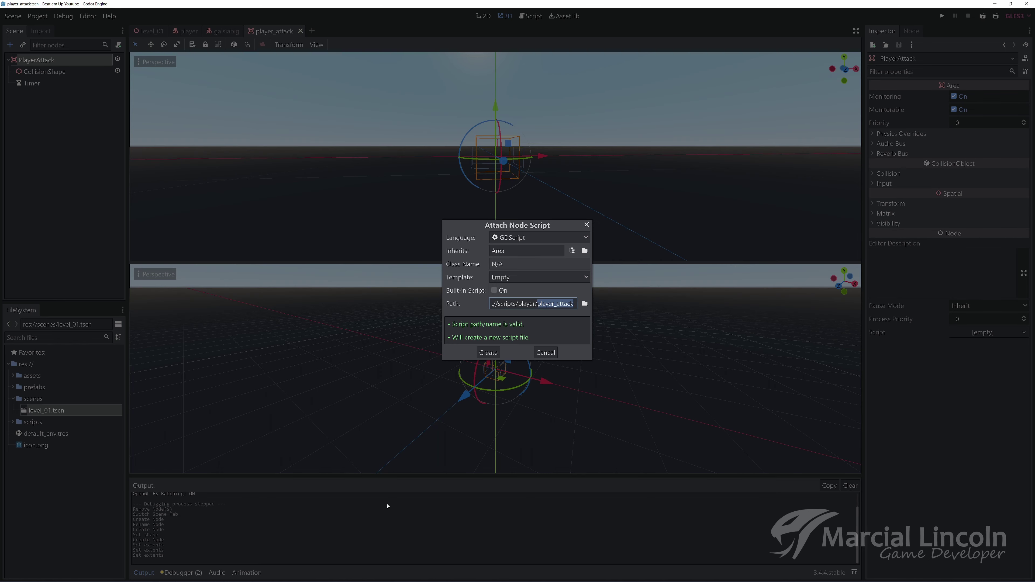
click(489, 353)
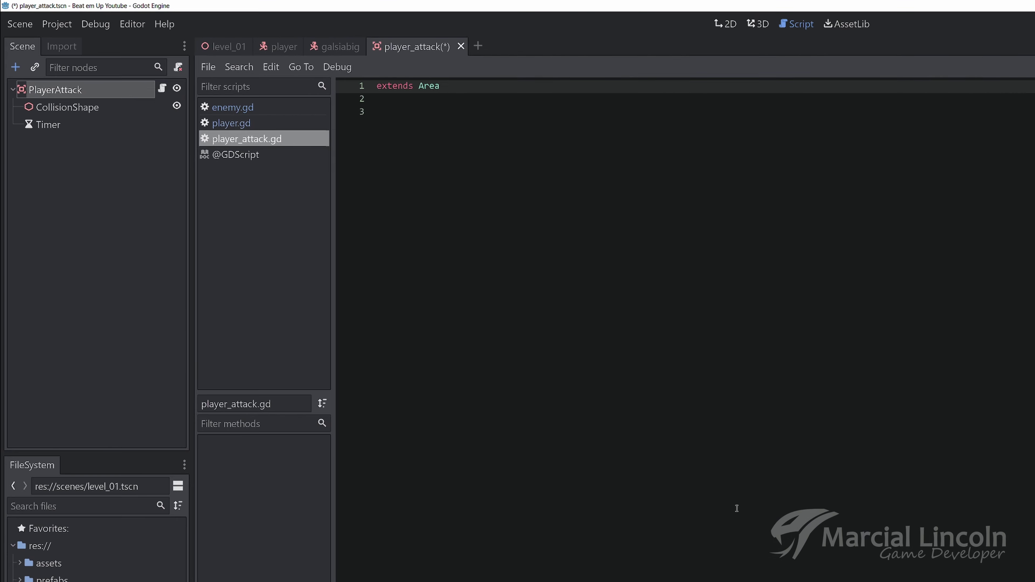
Add 'var index := 0' and 'var strong := 10' to player_attack.gd, then return to 3D view.
click(737, 509)
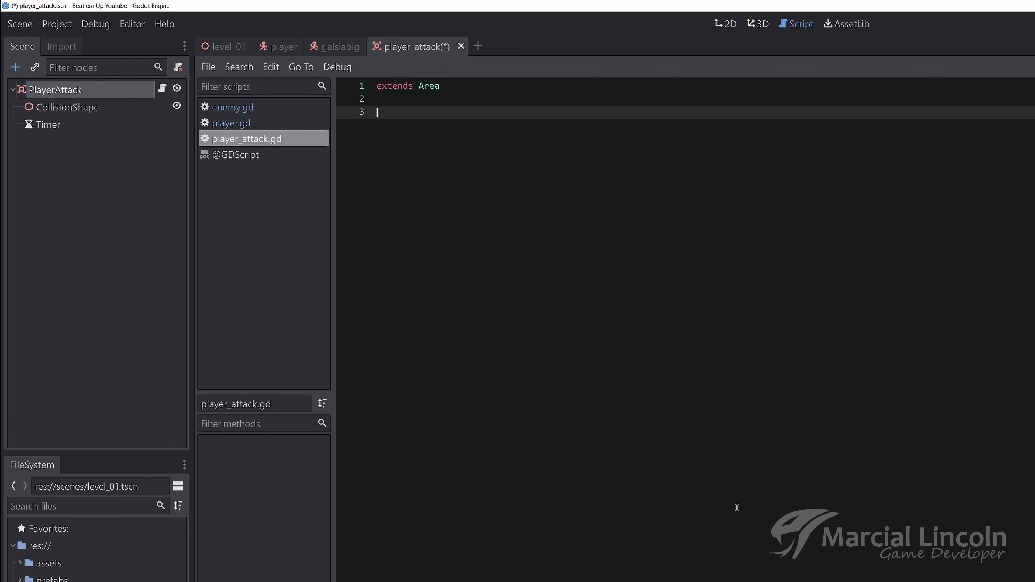
text(var index)
text(  := )
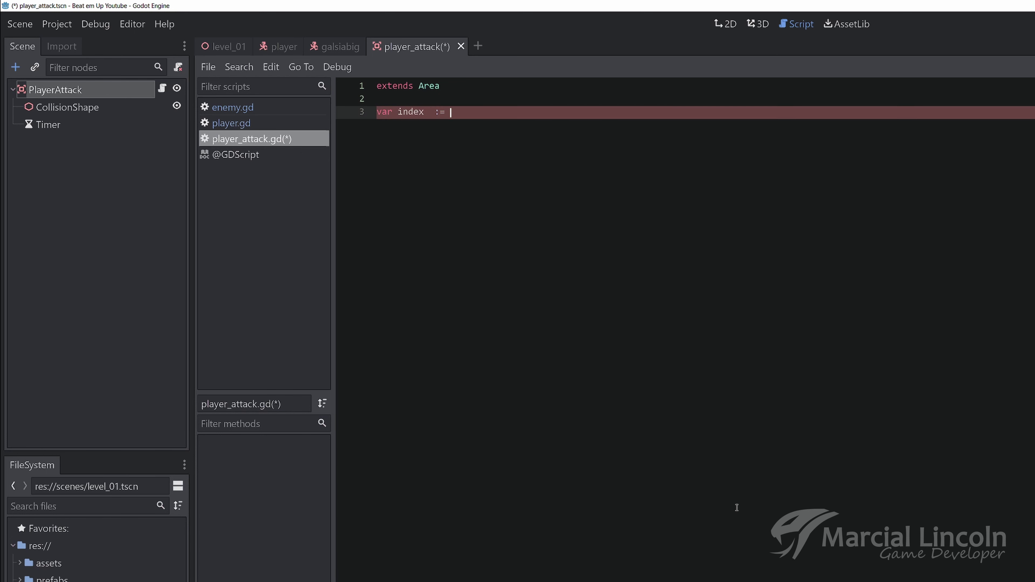
text(0)
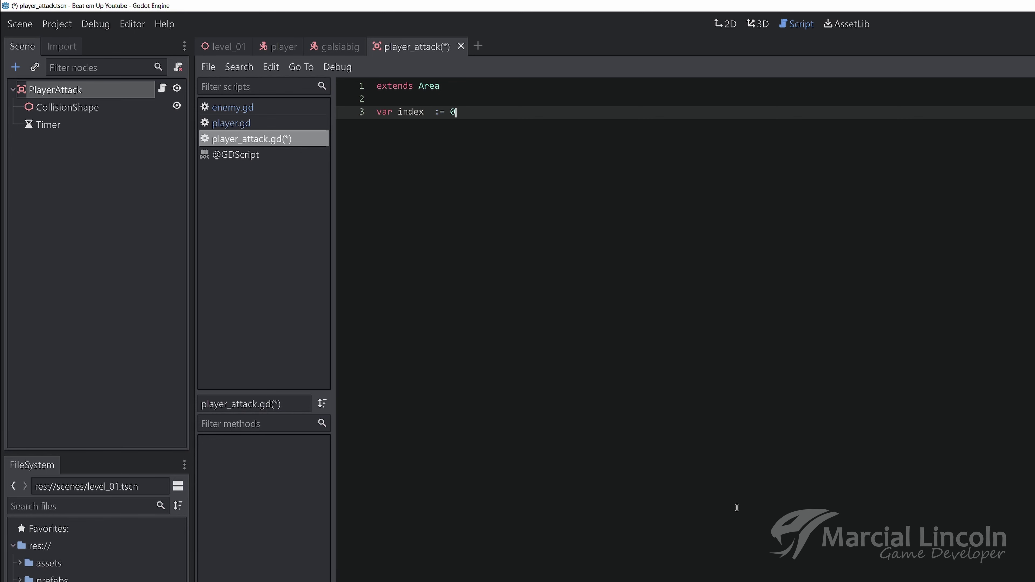
key(Return)
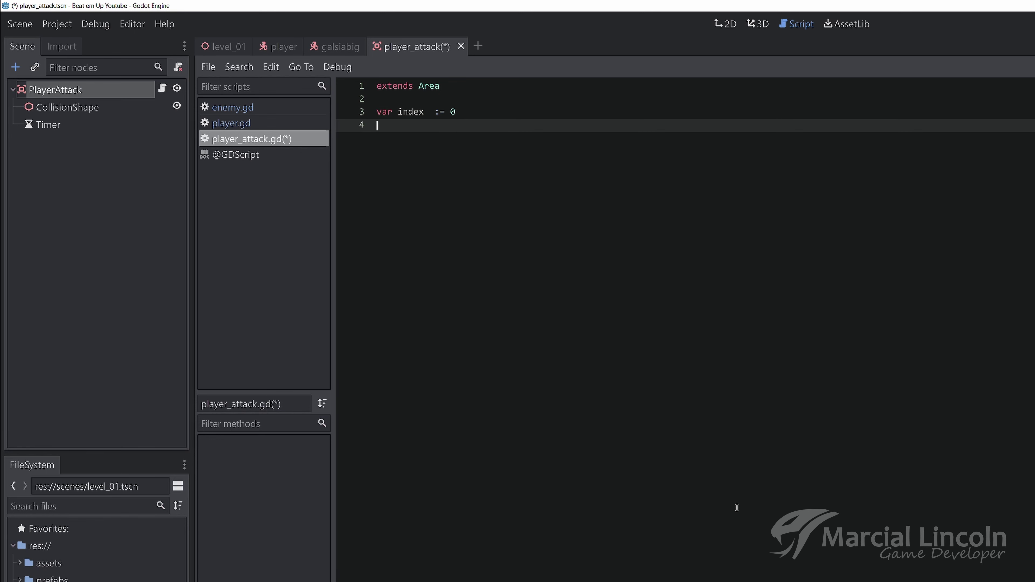
text(var strong )
text(:= 10)
key(Return)
key(Return)
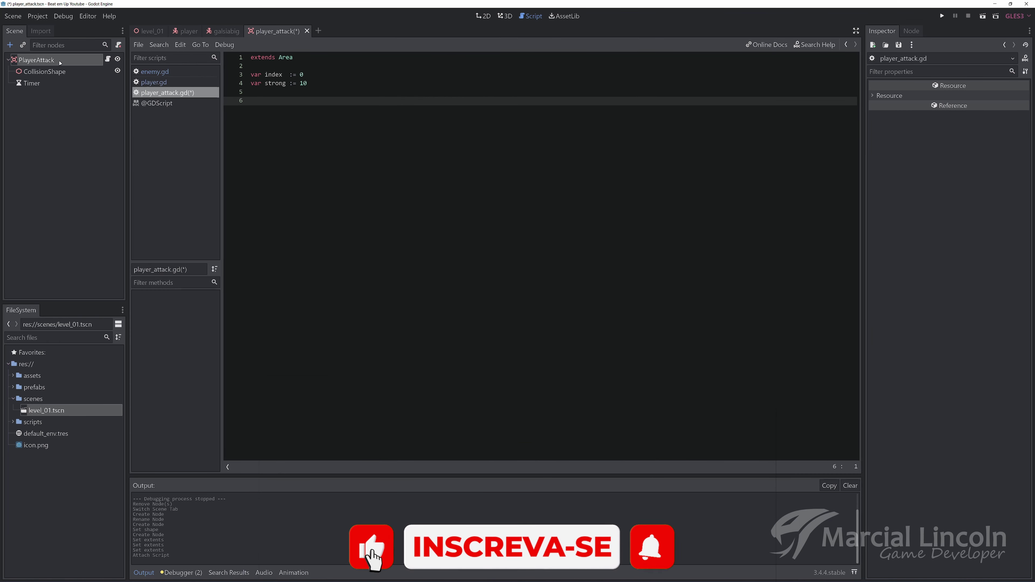
click(60, 63)
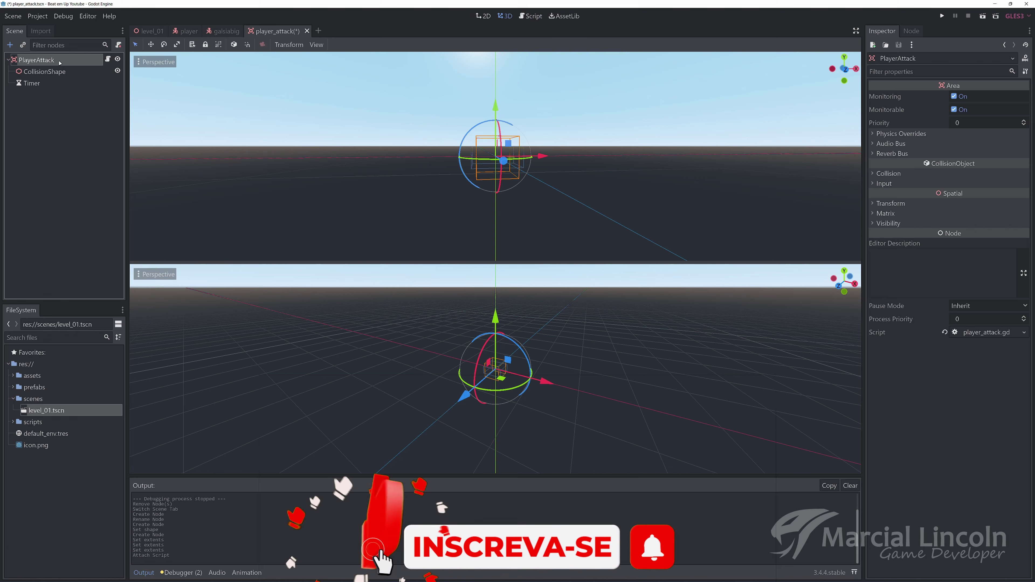
Connect body_entered to a receiver method renamed _on_palayer_attack_body_entered.
click(912, 32)
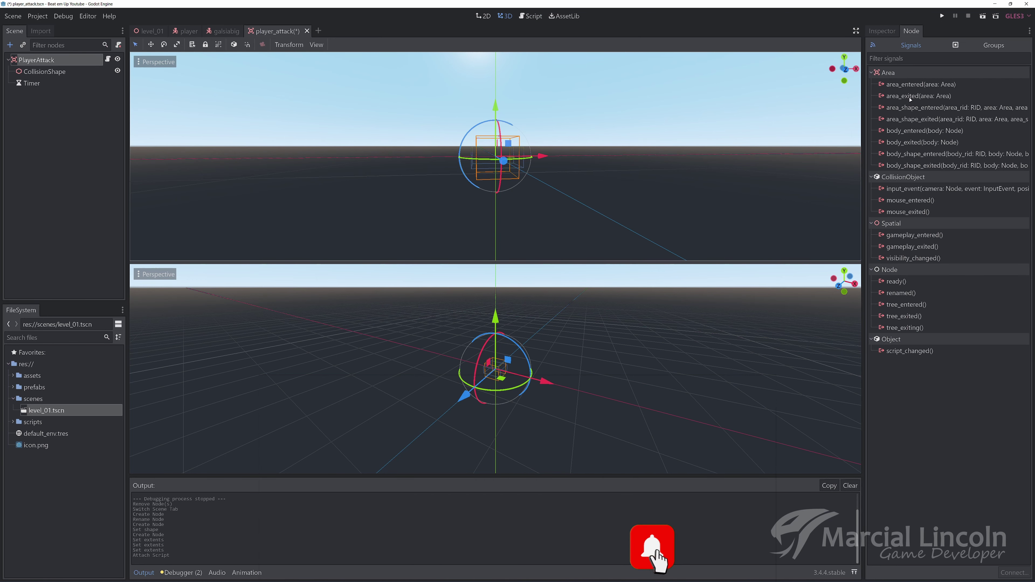
click(937, 135)
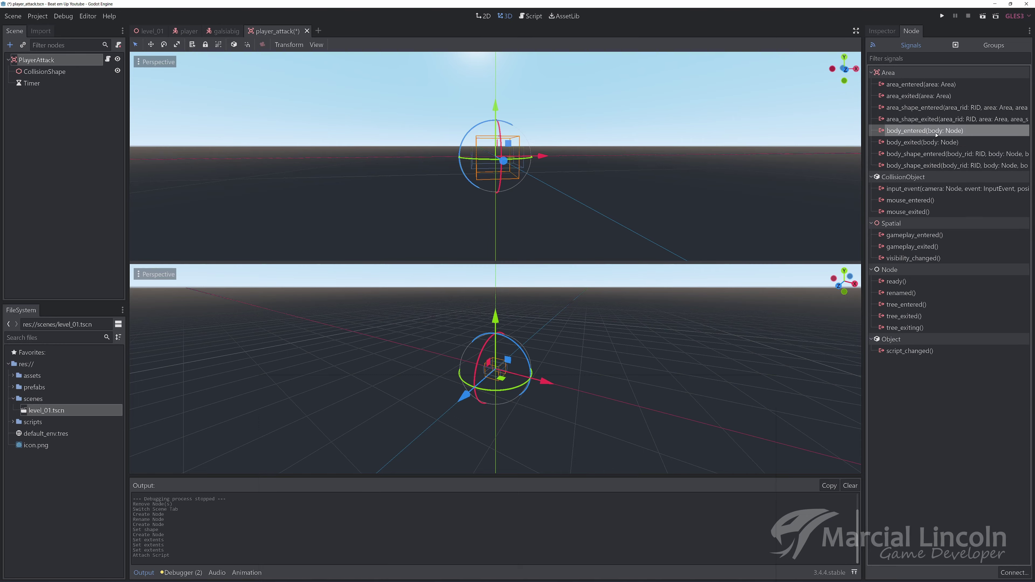
double_click(937, 135)
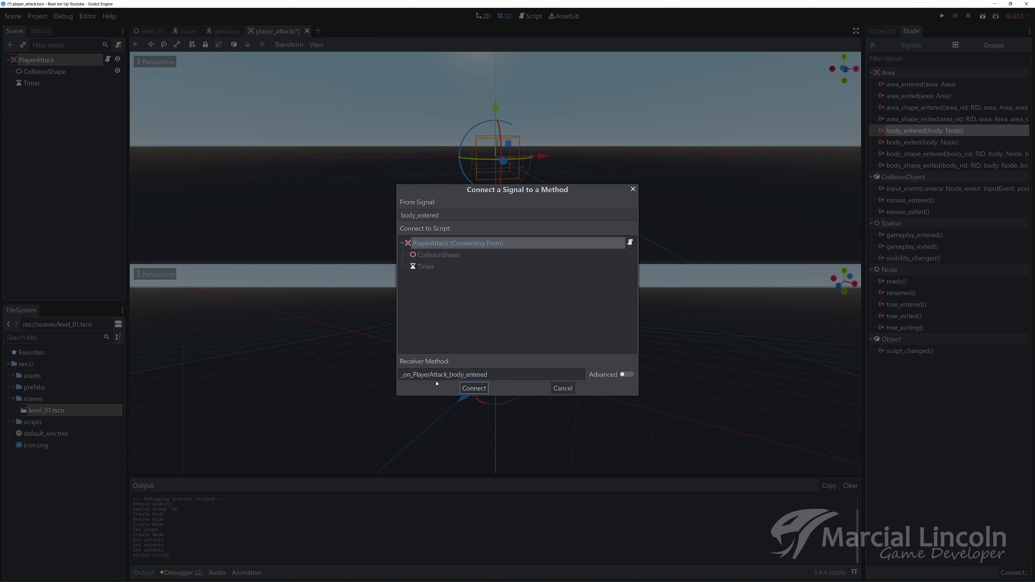
click(415, 375)
key(BackSpace)
text(pa)
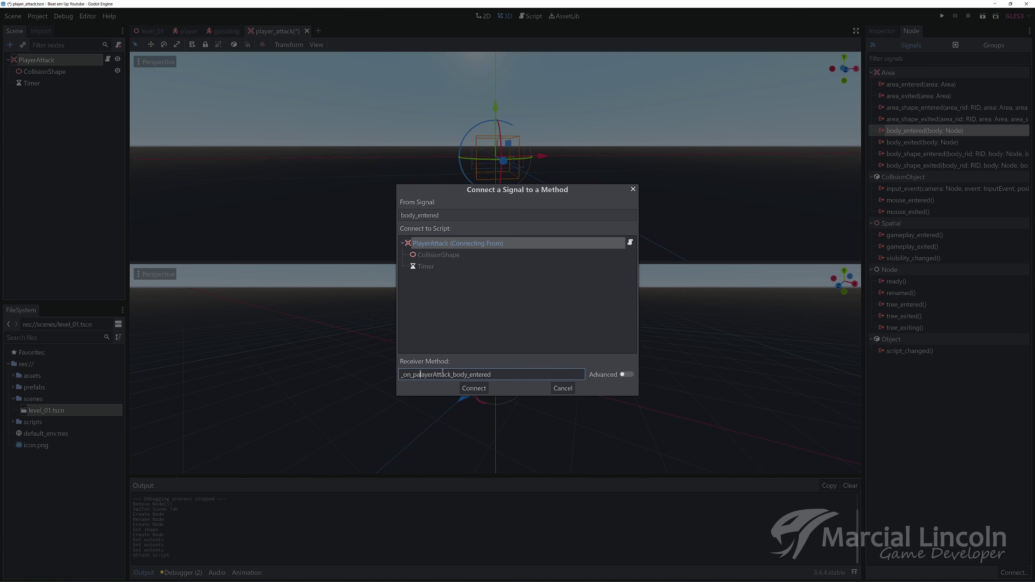
key(Right)
key(Right)
key(Right)
text(_)
key(Delete)
text(a)
click(477, 388)
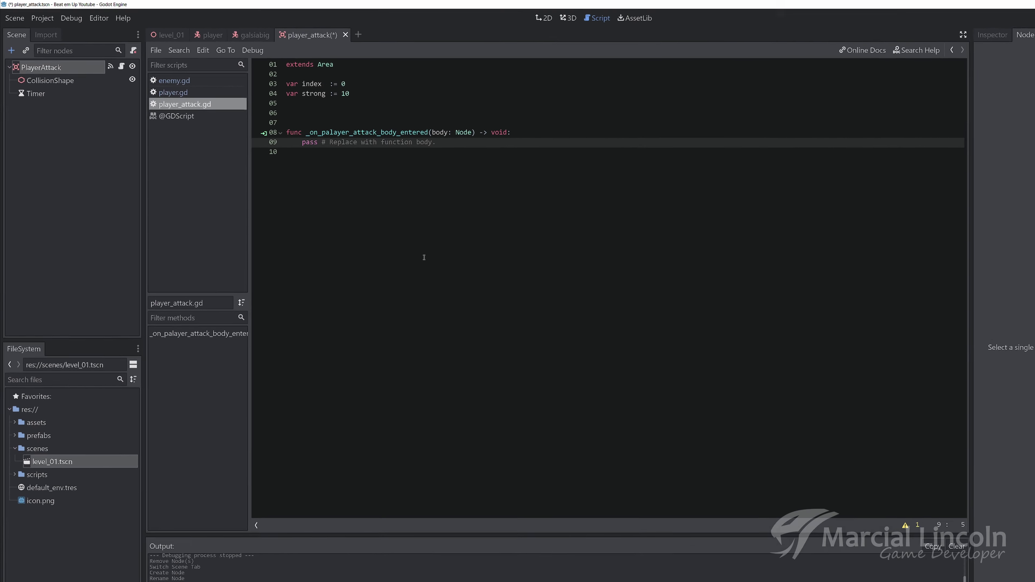
Replace the handler's pass line with body.take_damage(index, strong).
drag(268, 126, 297, 127)
drag(542, 197, 664, 186)
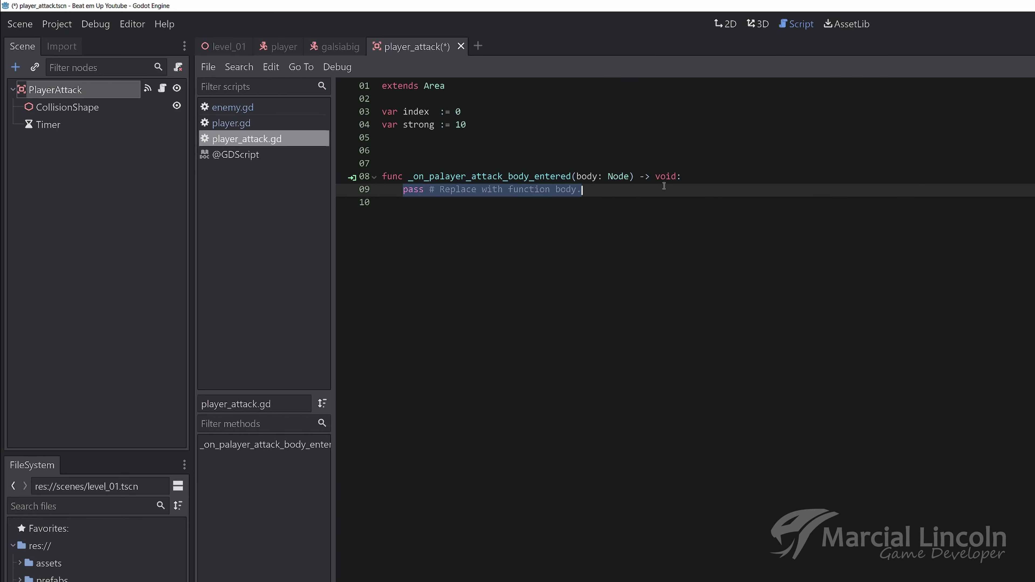
text(b)
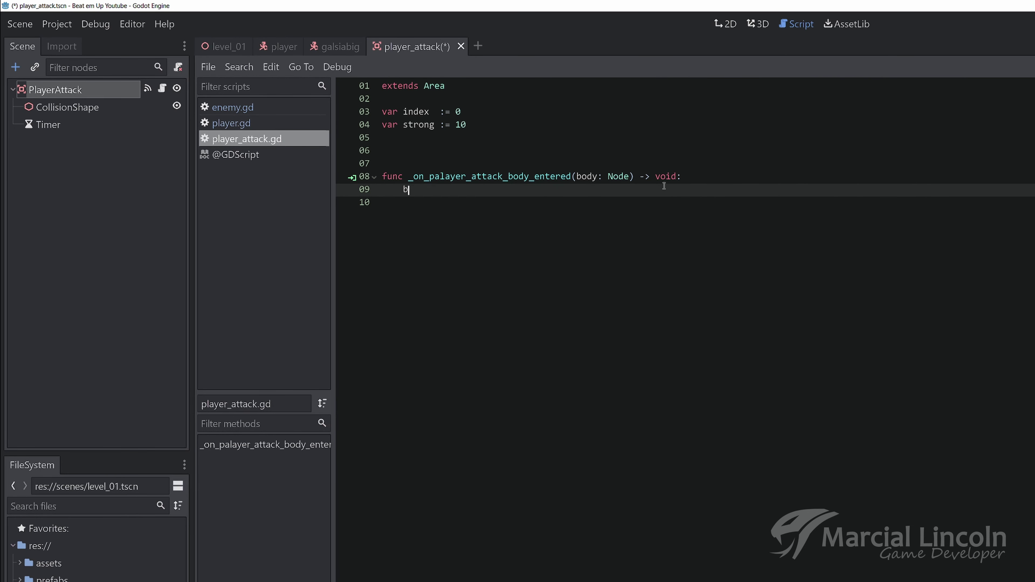
text(ody.)
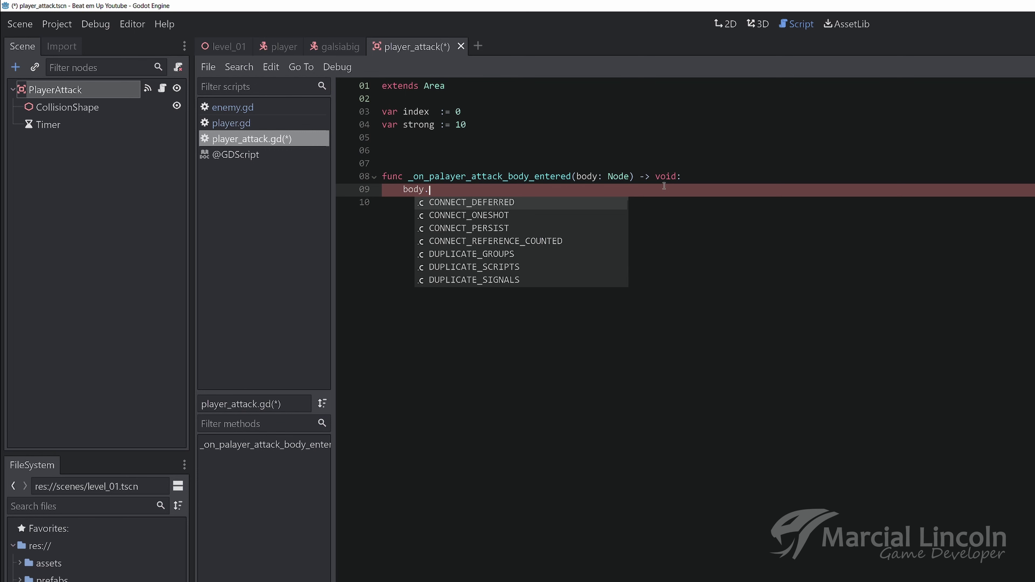
text(take_)
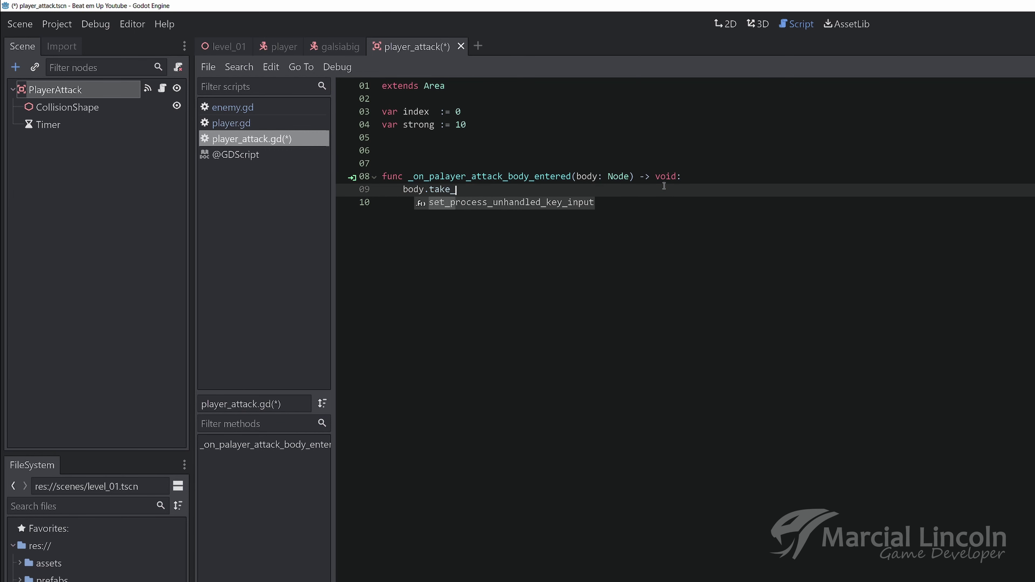
text(damage()
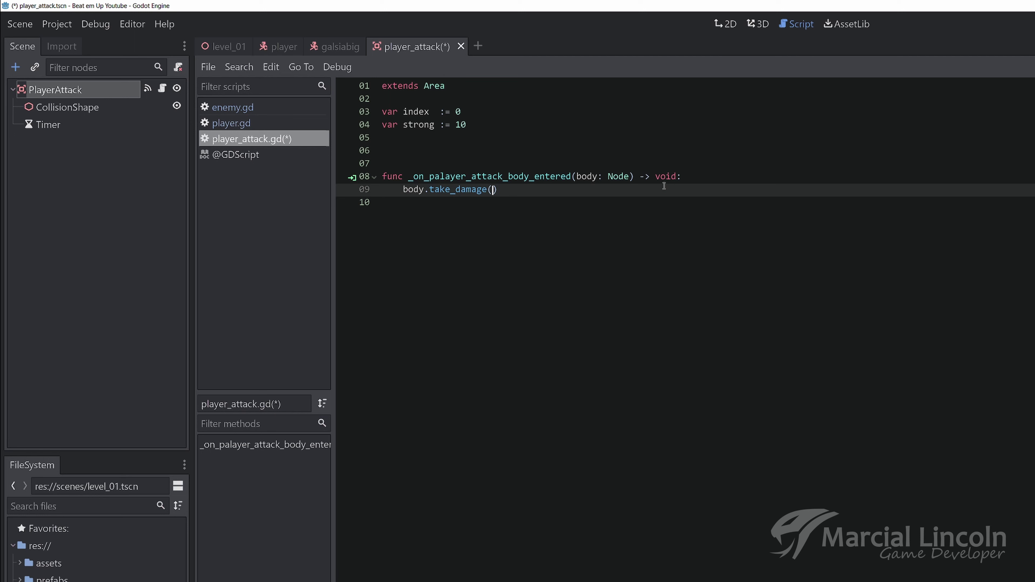
text(index, )
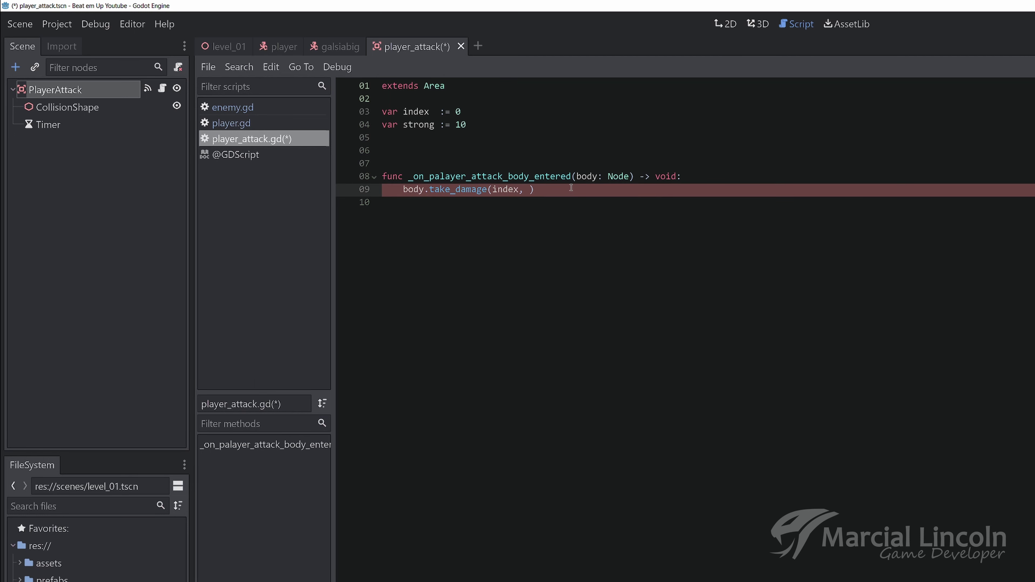
text(strong)
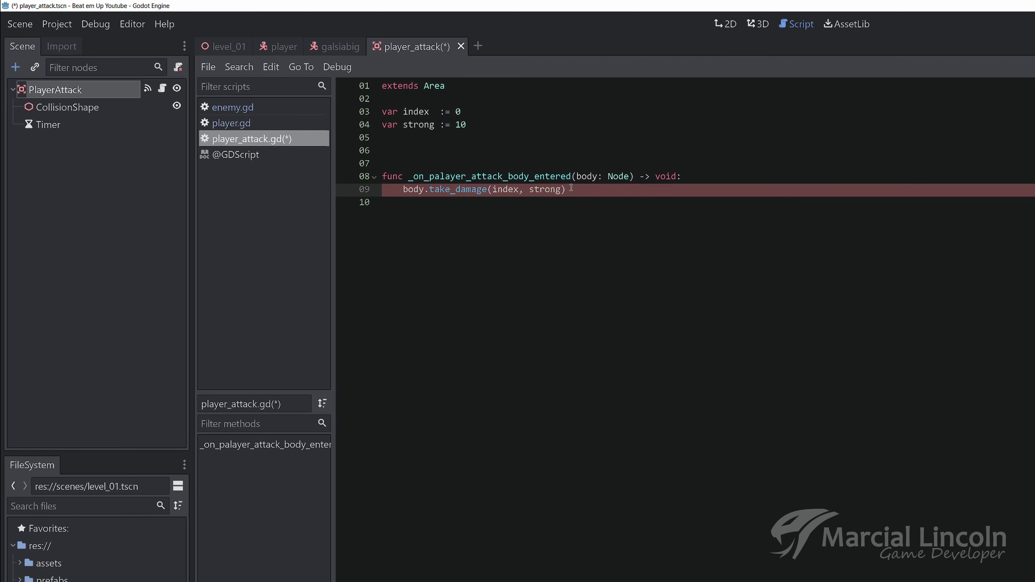
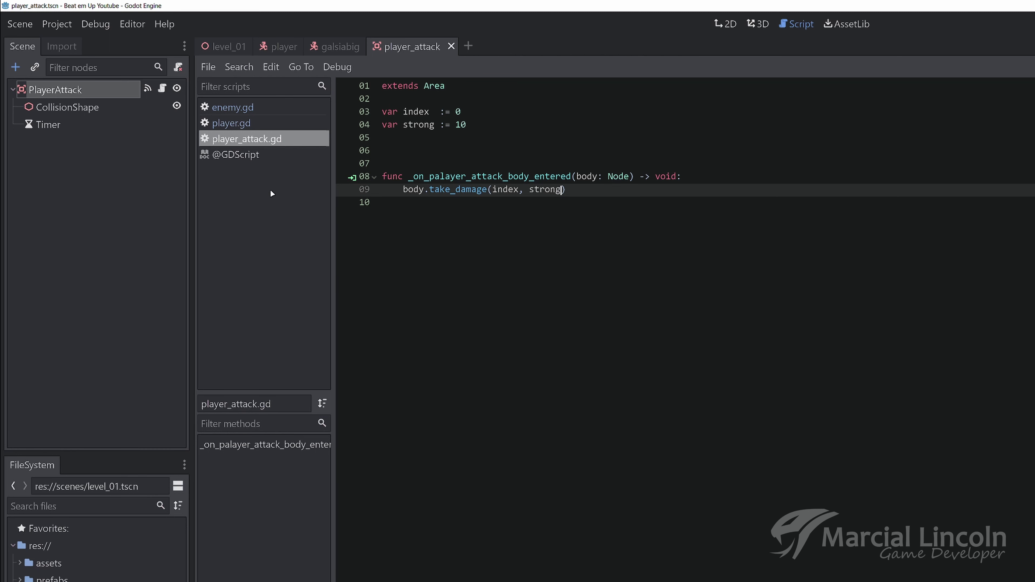
Connect the Timer's timeout signal to a new _on_timer_timeout handler in player_attack.gd.
click(77, 126)
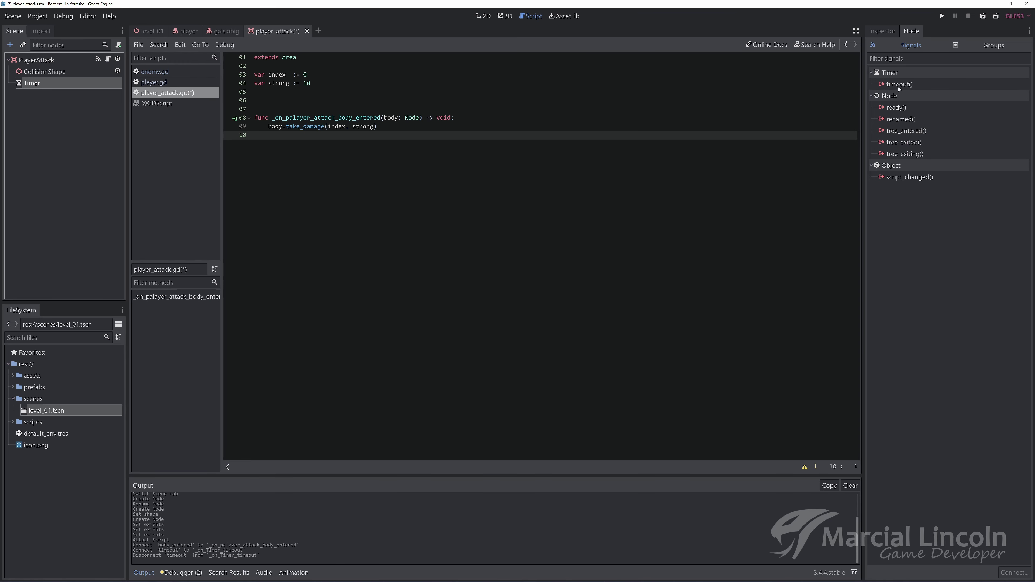
double_click(899, 86)
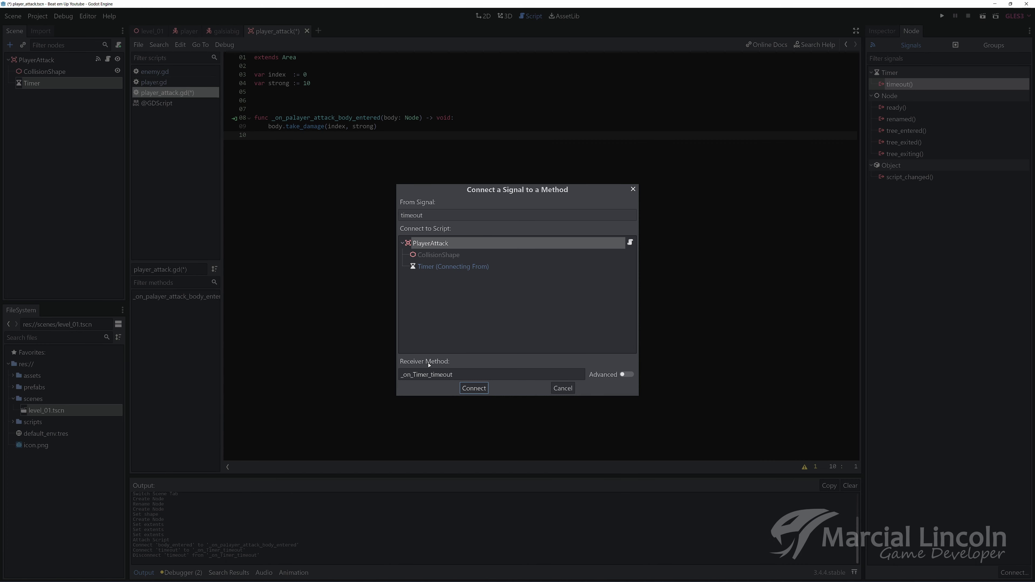
click(415, 374)
key(BackSpace)
text(t)
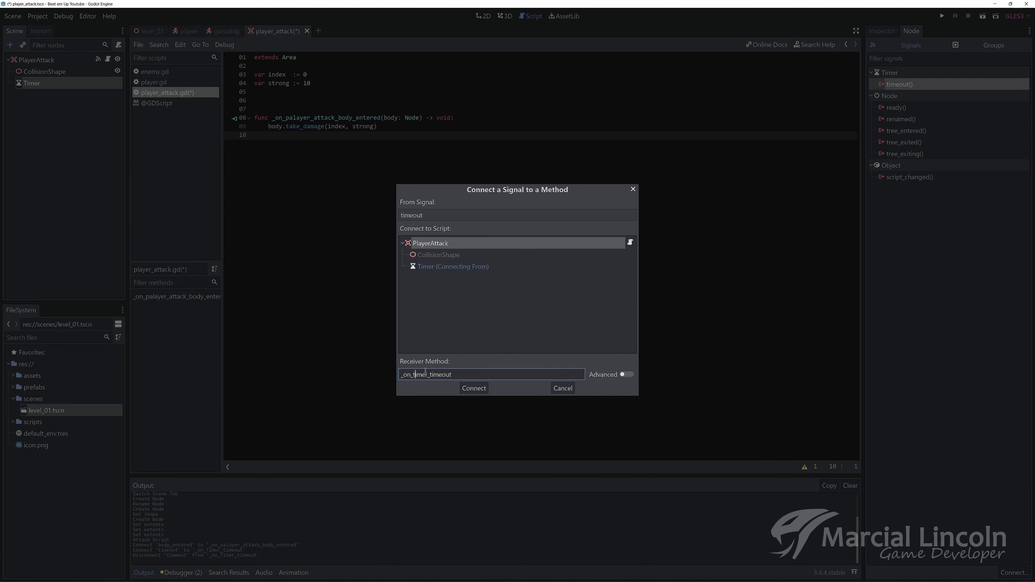
click(474, 388)
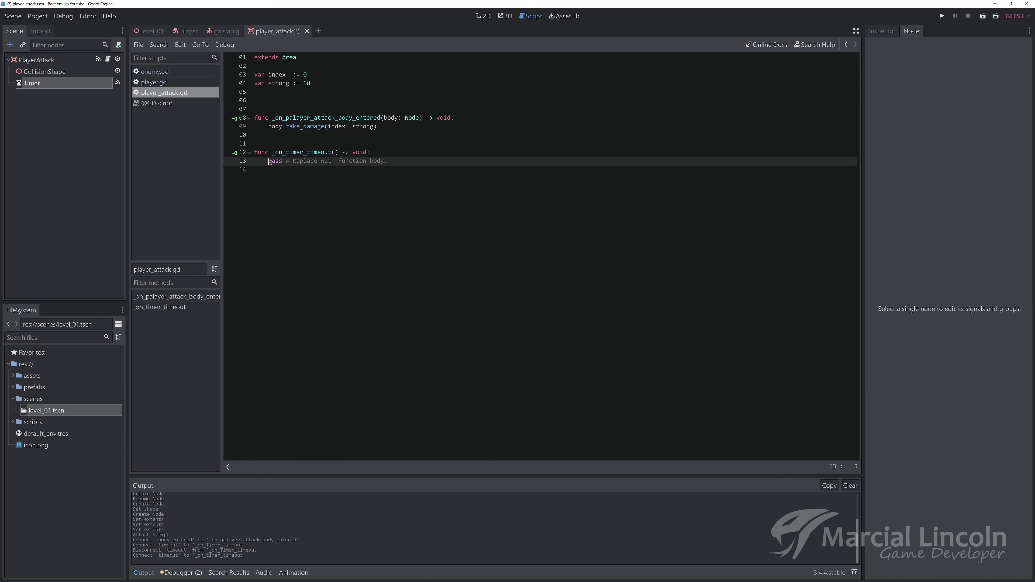
Replace the handler's pass with queue_free() and save player_attack.gd.
key(shift+End)
text(queue)
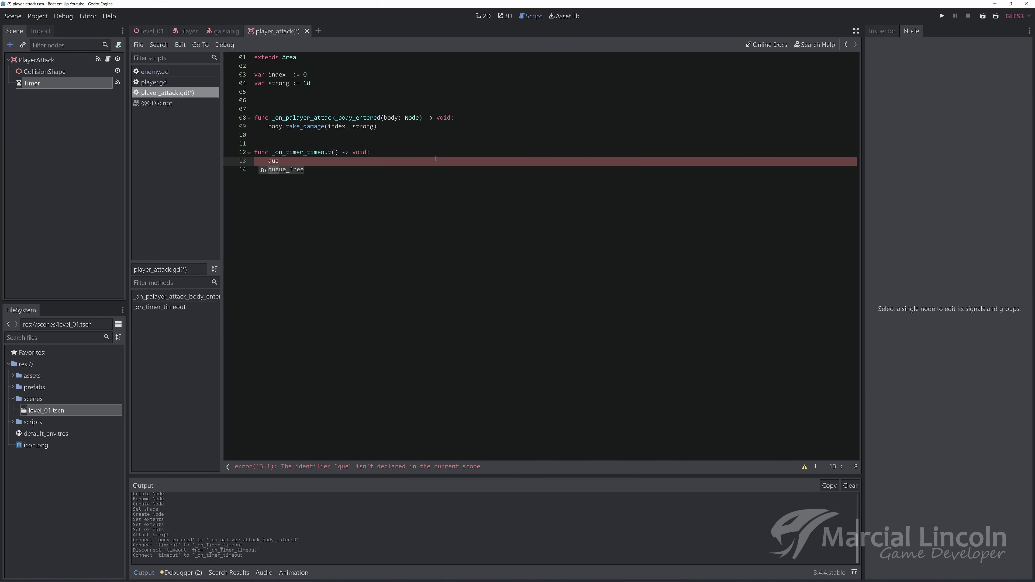
key(Return)
key(ctrl+s)
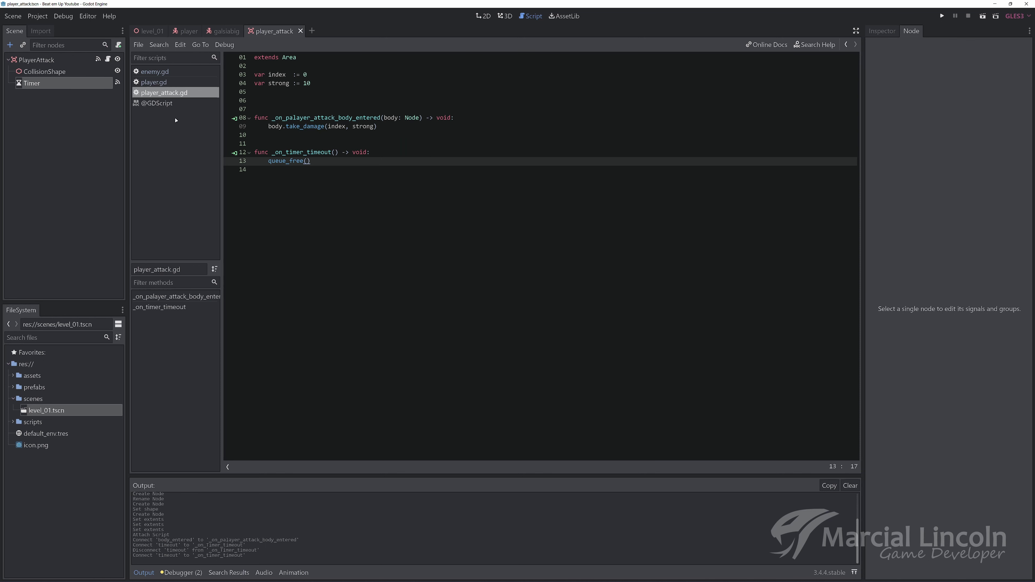
click(40, 83)
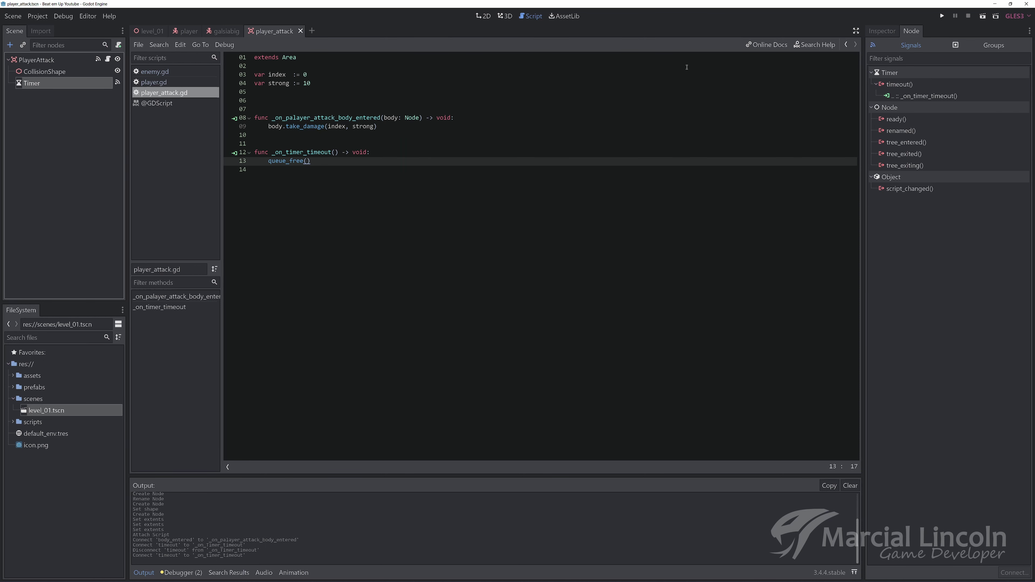
Give the Timer a 0.2 second Wait Time, enable One Shot and Autostart, and save.
click(882, 31)
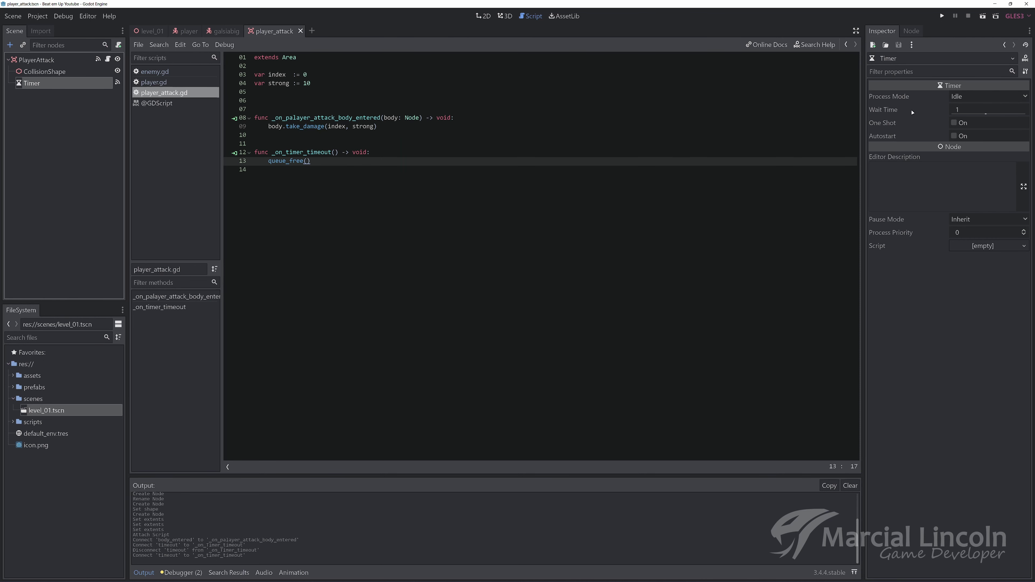
click(963, 110)
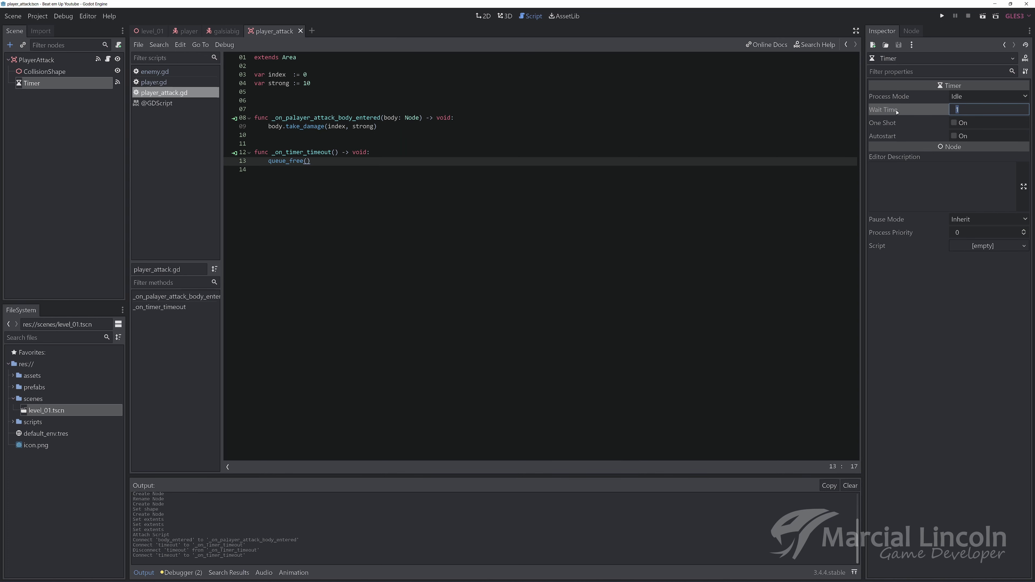
text(0.2)
key(Return)
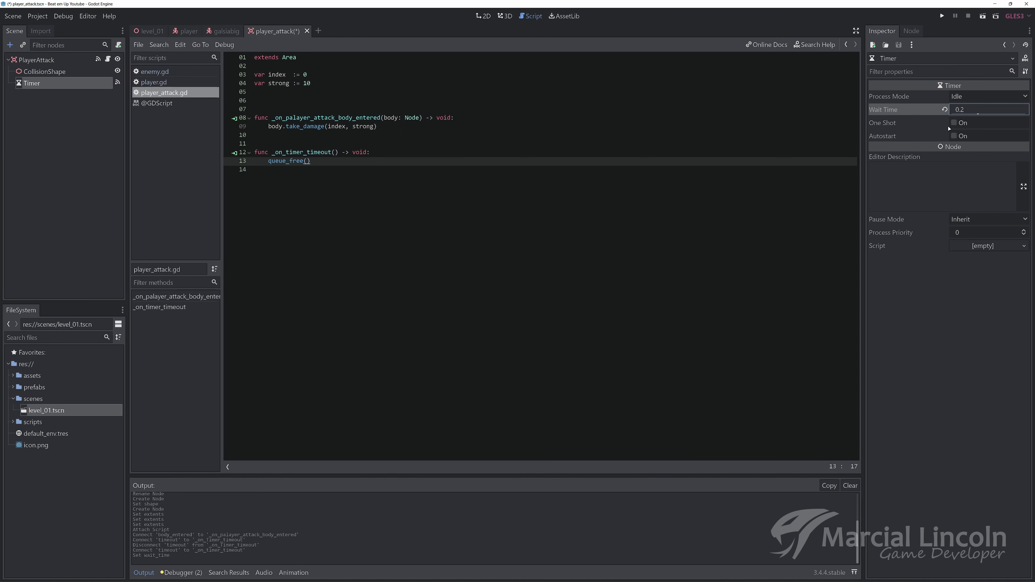
click(954, 123)
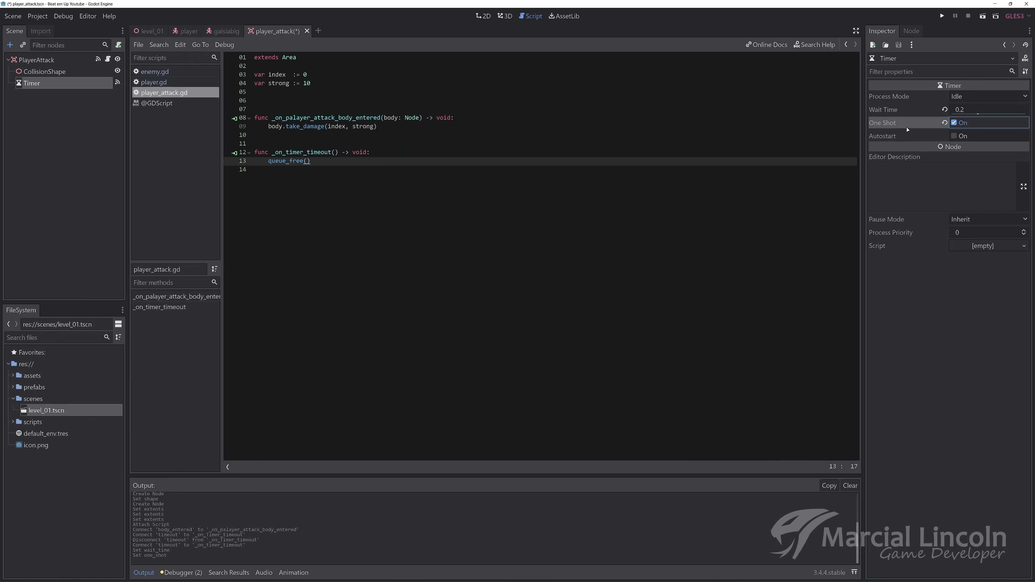
click(954, 136)
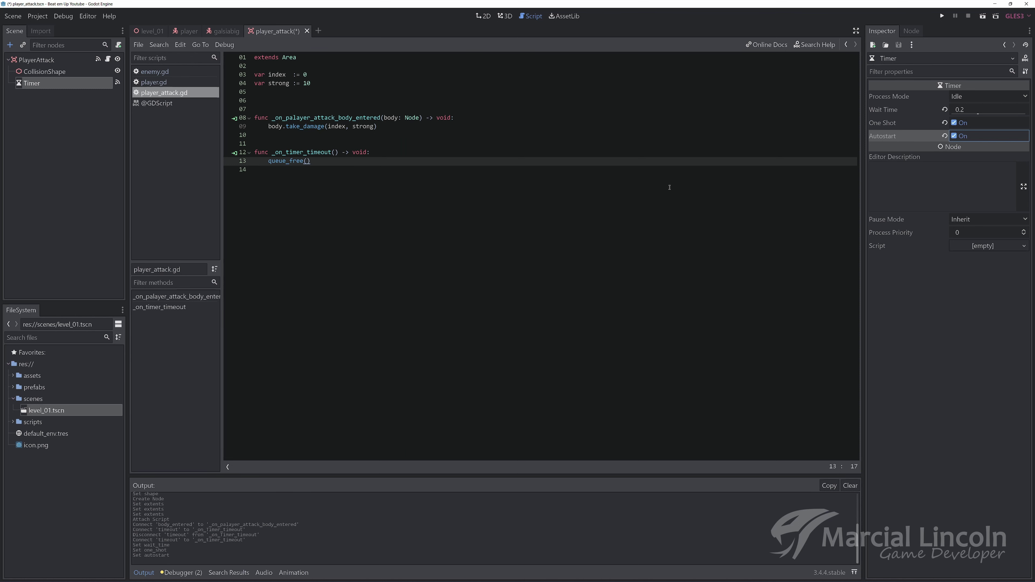
key(ctrl+s)
In player.gd, add line 6: const ATTACK := preload("res://prefabs/player/player_attack.tscn") after GRAVITY.
click(184, 82)
scroll(370, 142, up, 10)
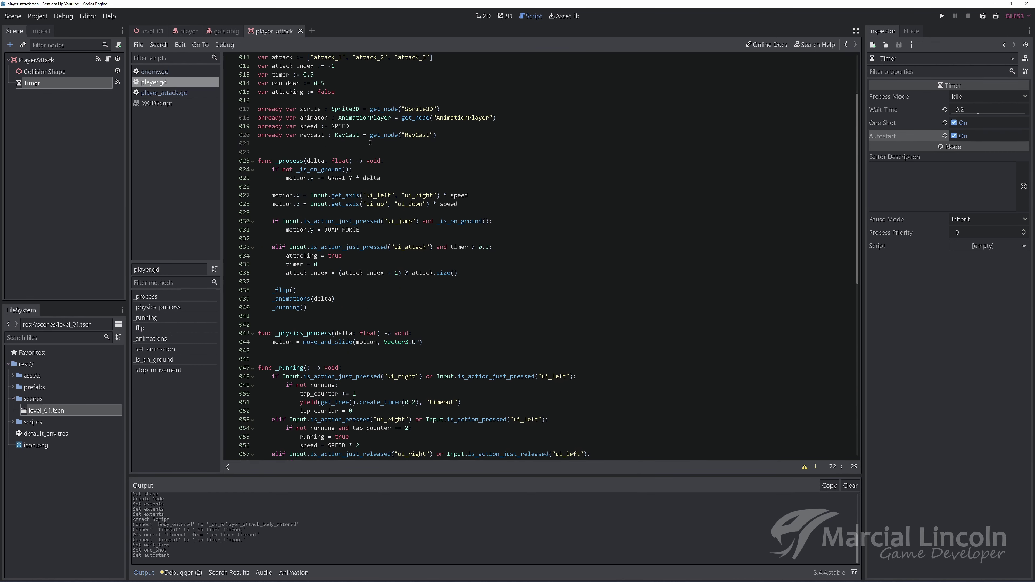
scroll(370, 142, up, 3)
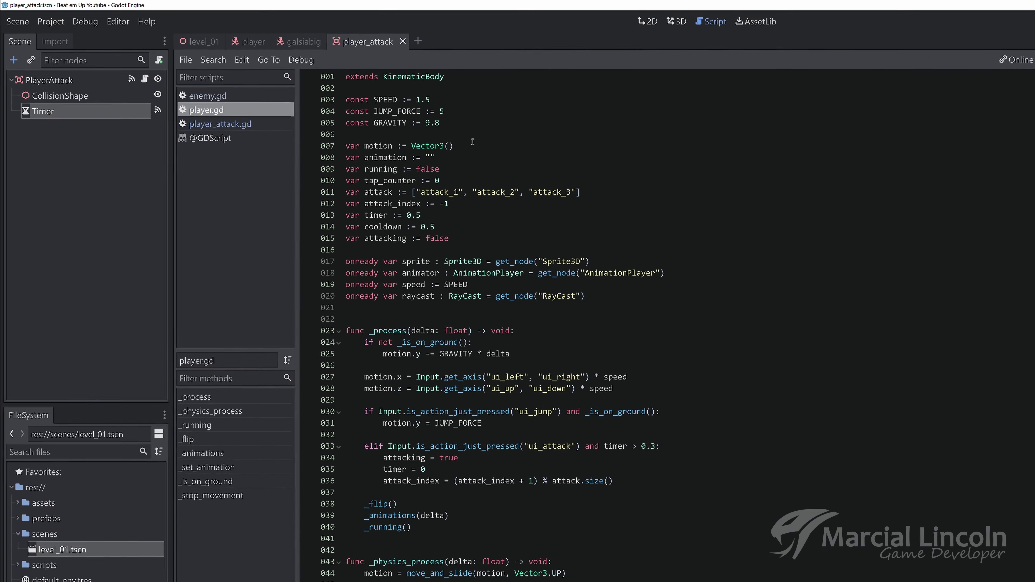
click(523, 141)
key(Return)
text(const )
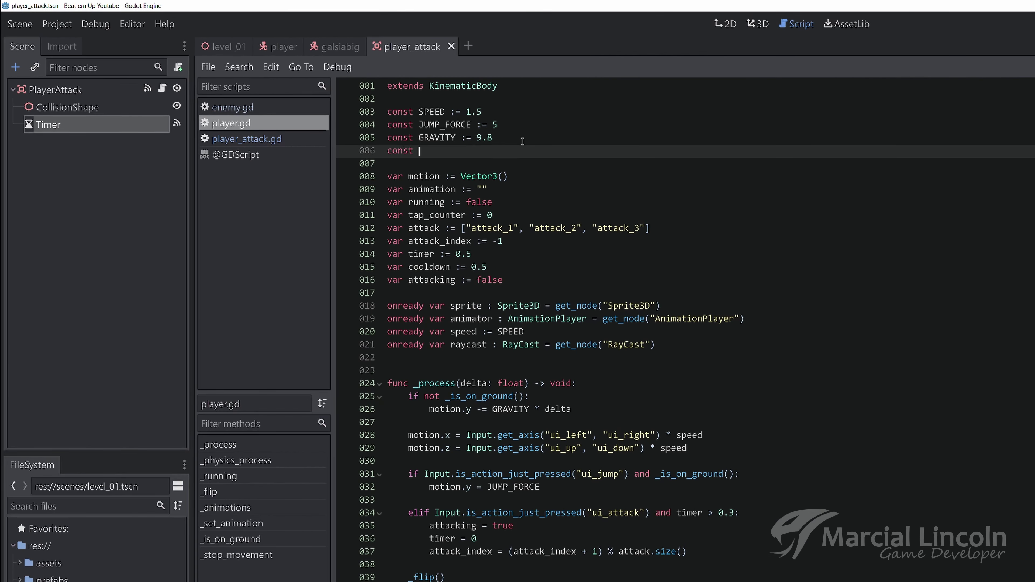
text(ATTACK )
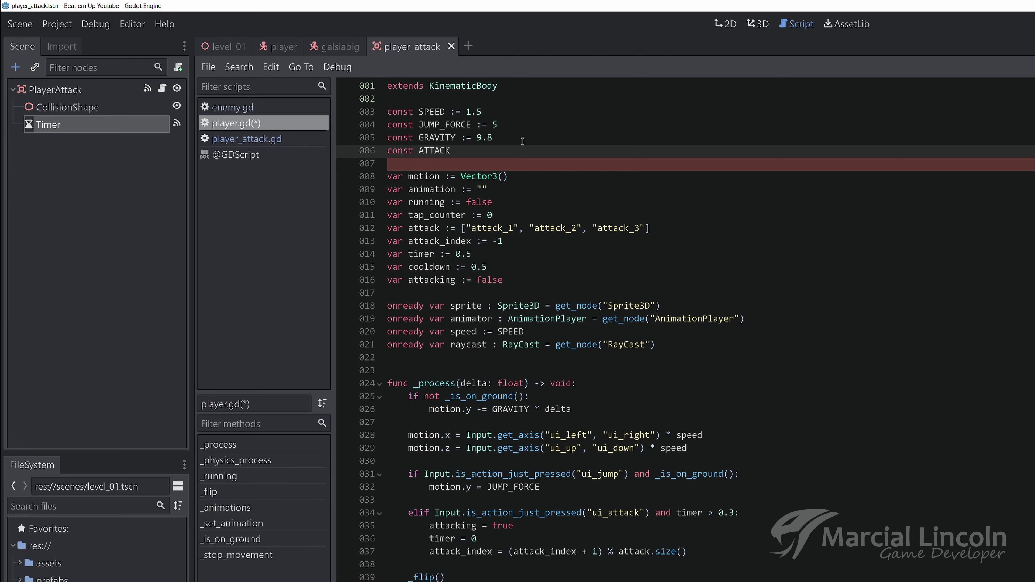
text(=)
key(BackSpace)
text(:= )
text(prelo)
key(Return)
text(()
text(att)
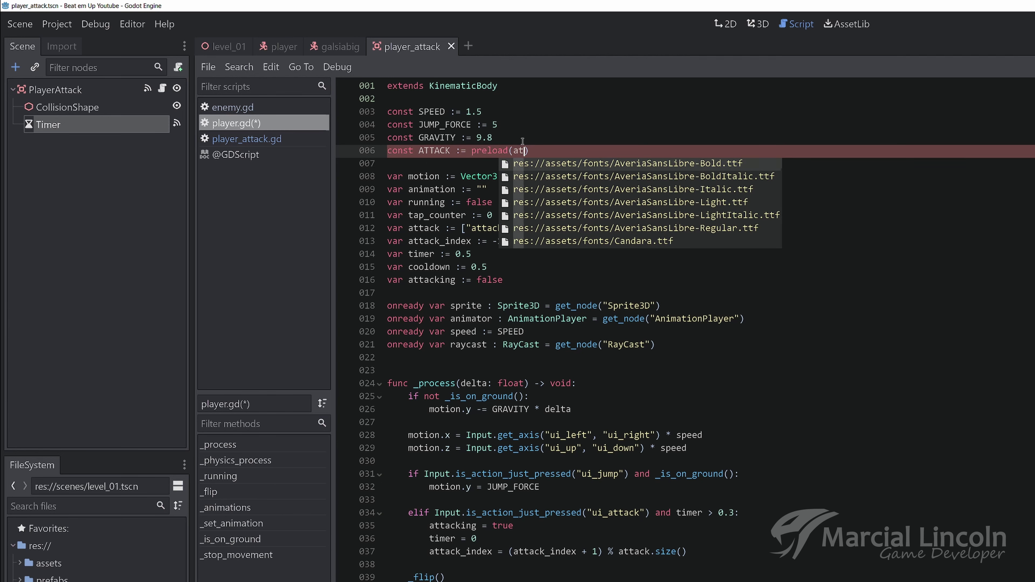
text(ack)
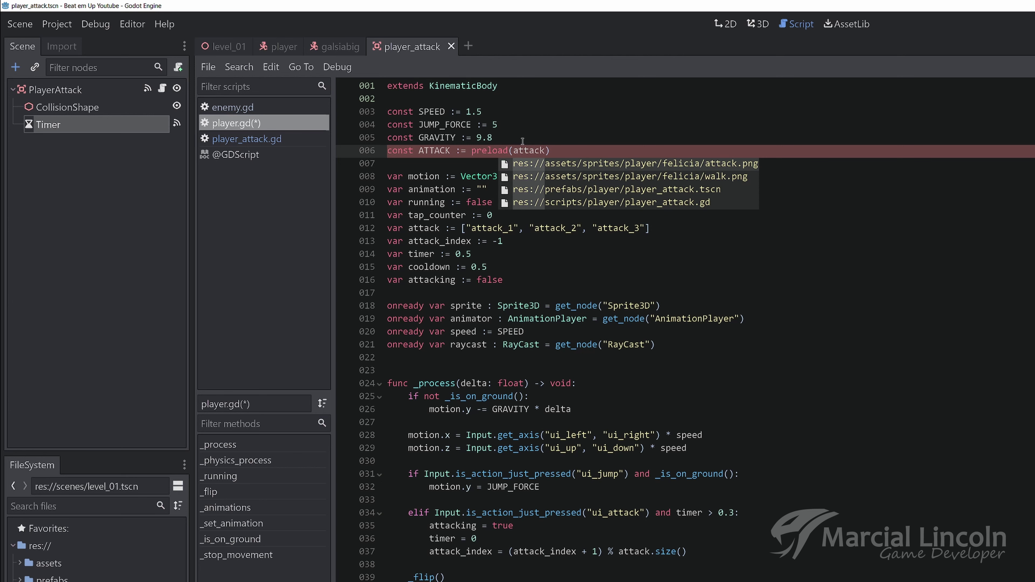
key(Down)
key(Down)
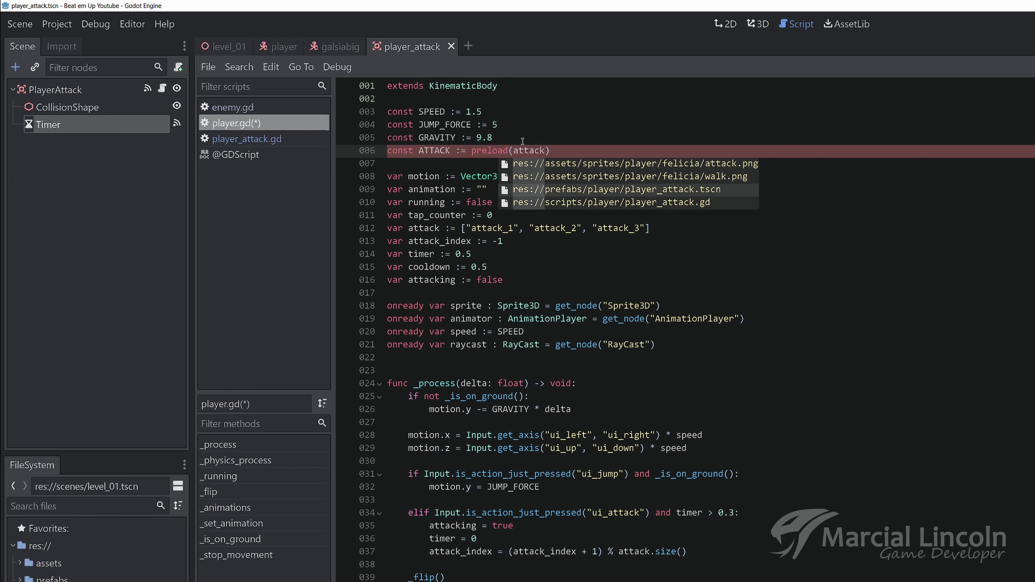
key(Return)
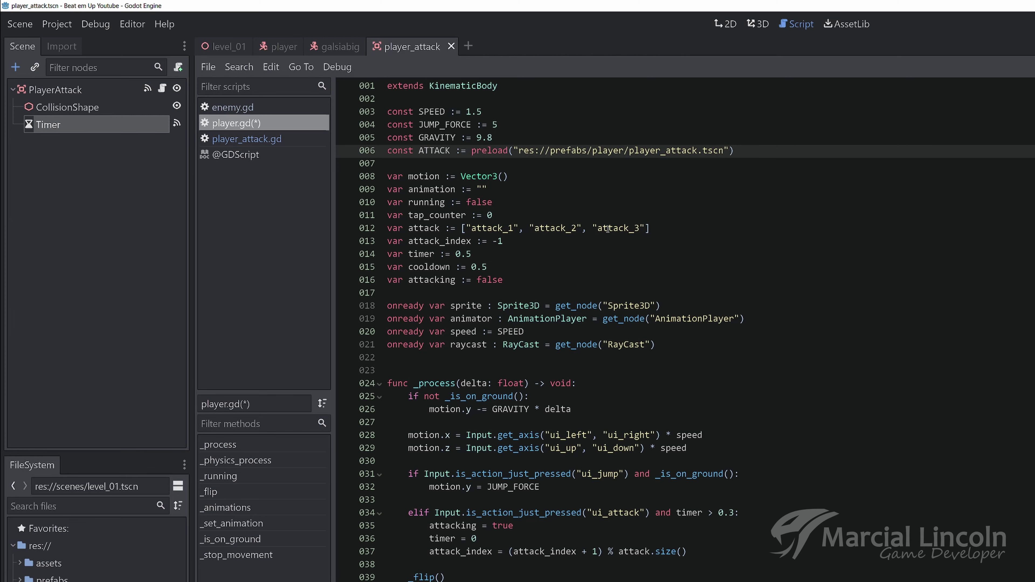
scroll(566, 192, down, 1)
scroll(591, 212, down, 8)
scroll(608, 231, down, 6)
scroll(608, 231, down, 3)
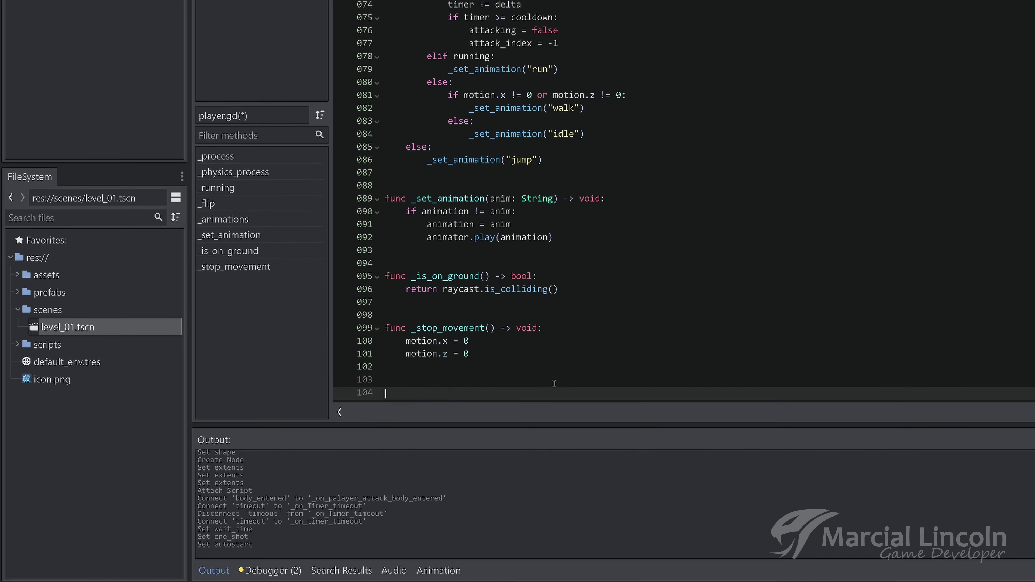
Declare a player_attack function taking an int damage index and int damage, returning void.
key(Return)
key(Return)
text(func player)
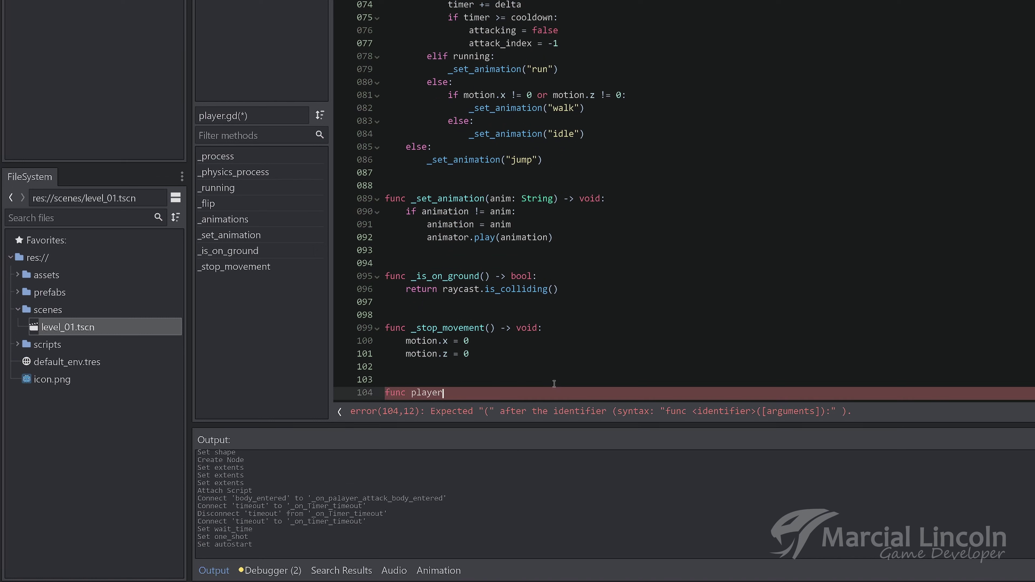
text(_attack)
text(()
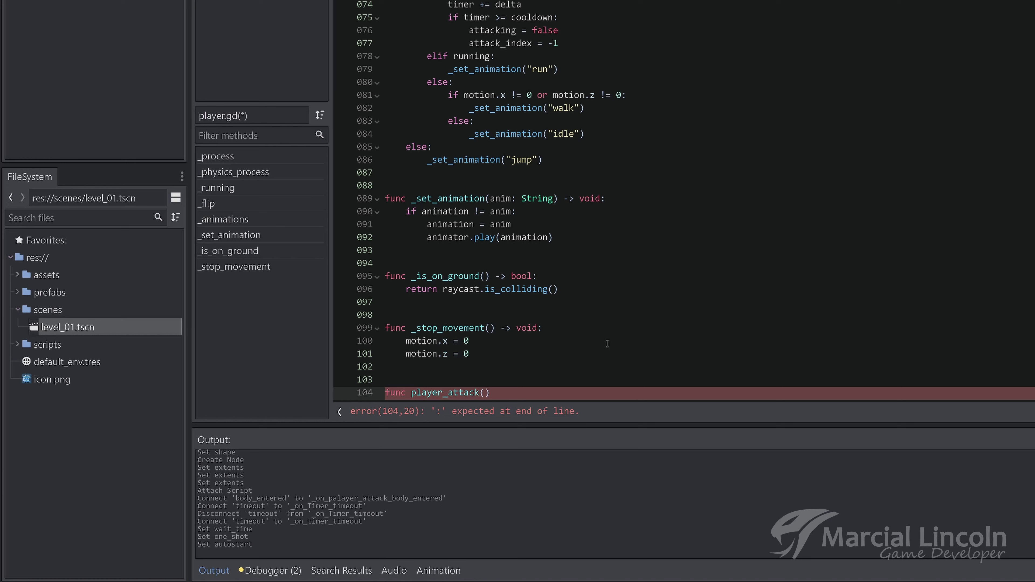
text(damage_)
text(inc)
text(ex)
text(: int, )
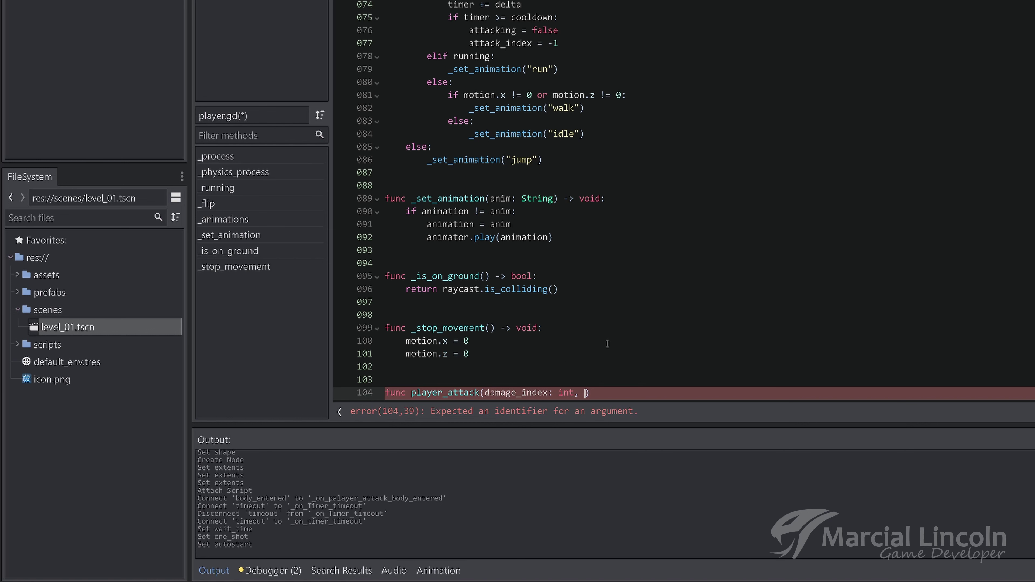
text(damage)
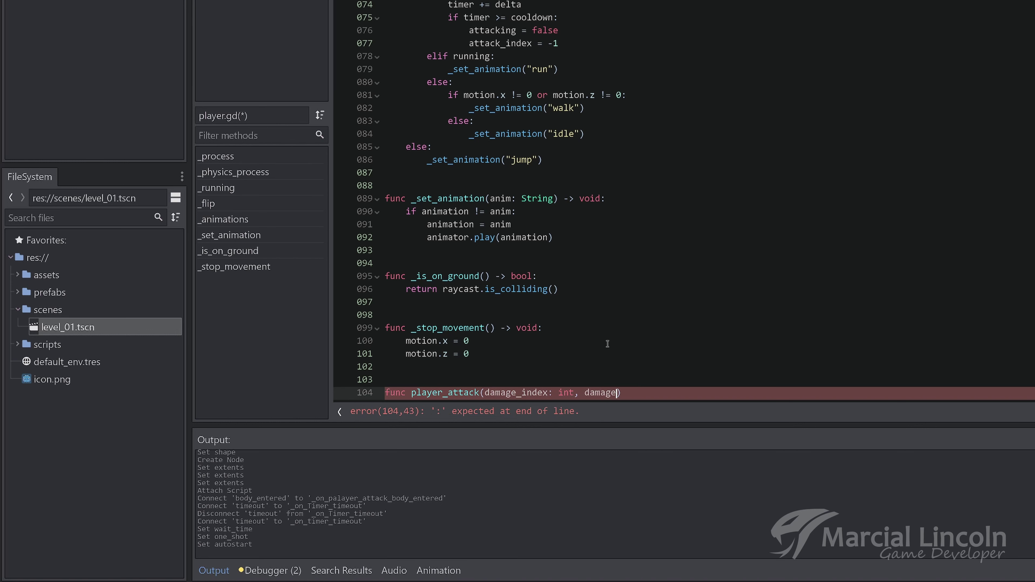
text(: )
text(int)
text( -> void:)
key(Return)
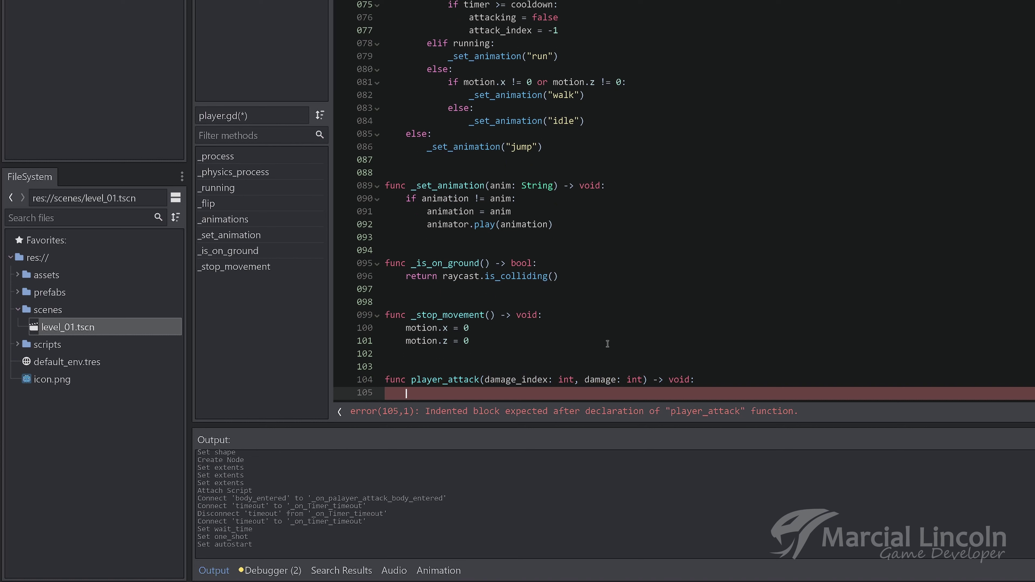
Create var attk as an instance of the ATTACK scene.
key(Tab)
text(var )
text(attk )
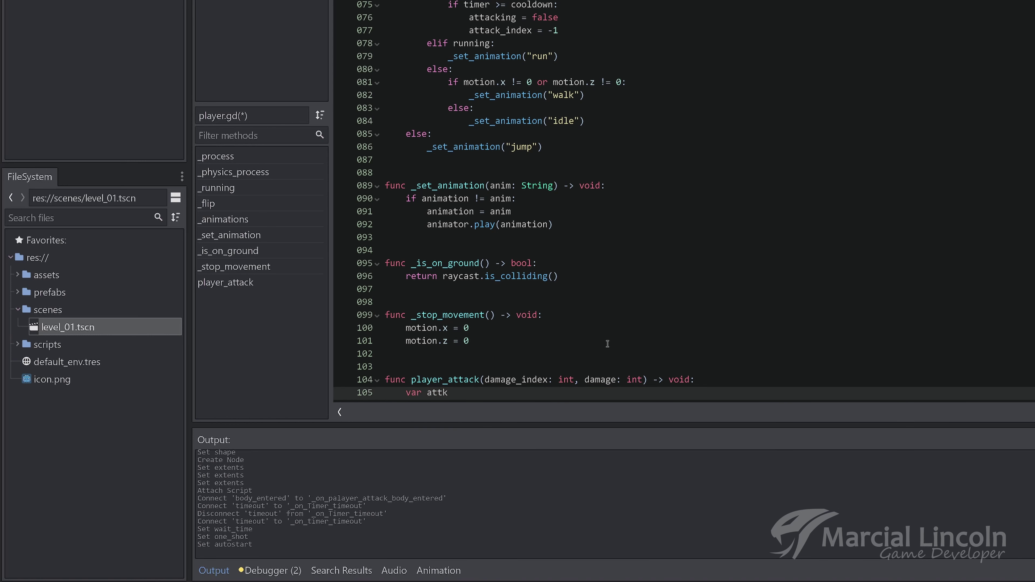
text(=)
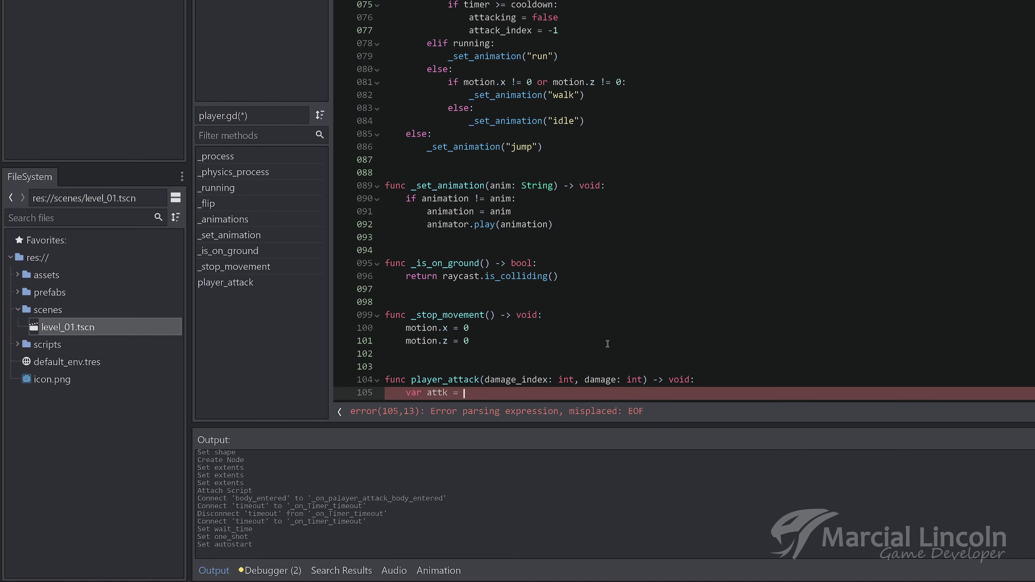
text( Att)
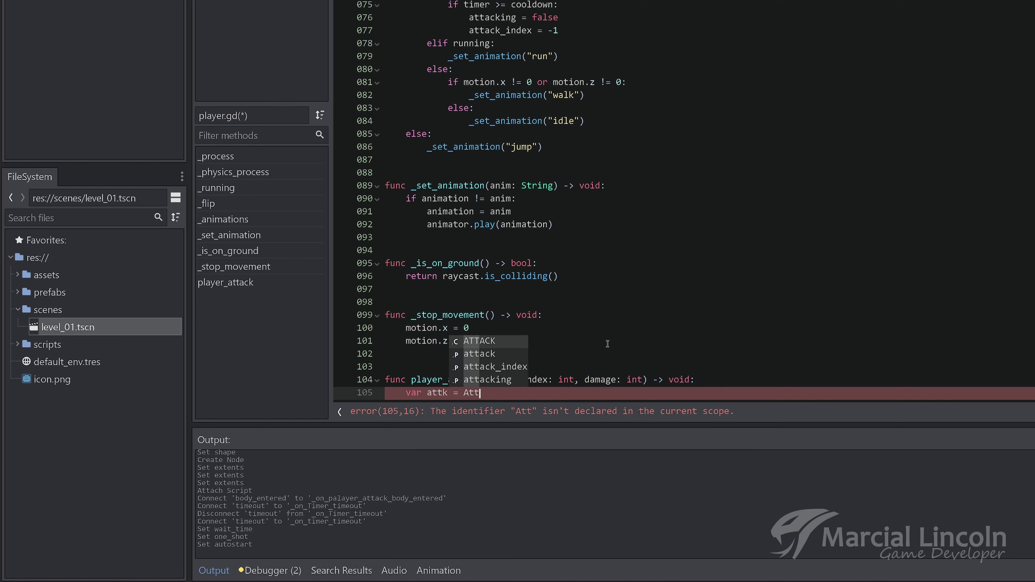
key(Return)
text(.ins)
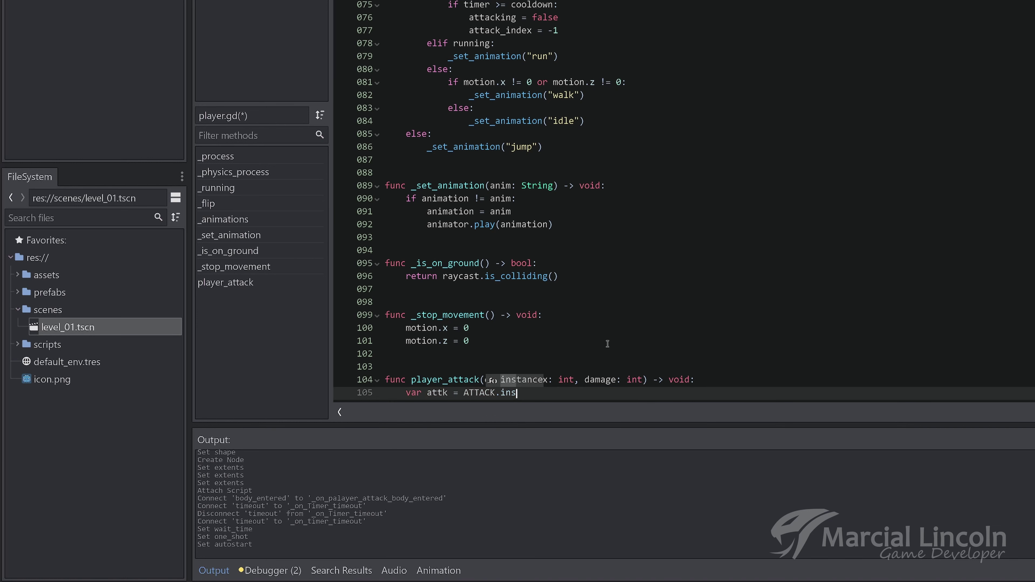
key(Return)
click(583, 392)
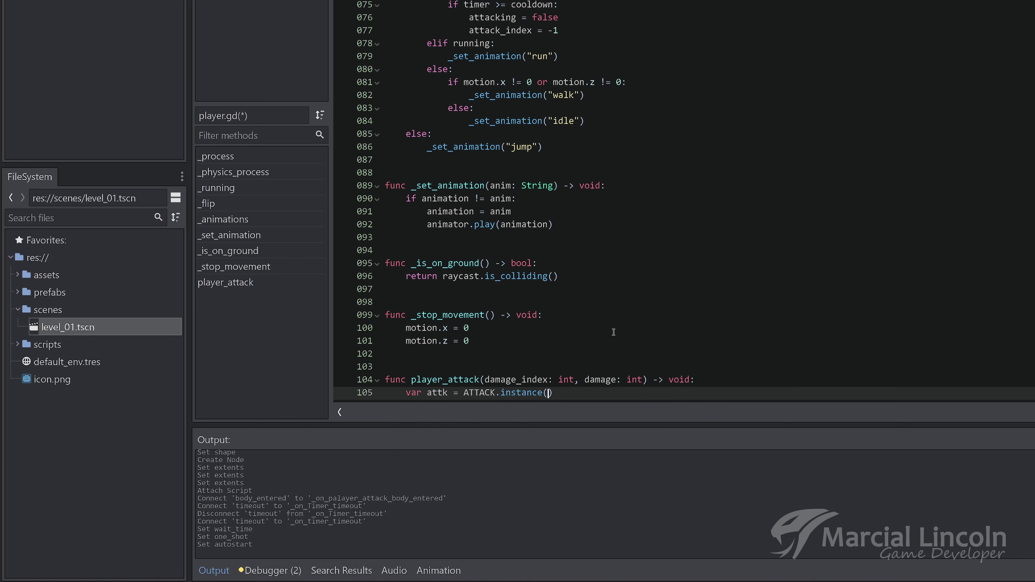
key(Return)
key(Return)
key(Return)
key(Return)
key(Return)
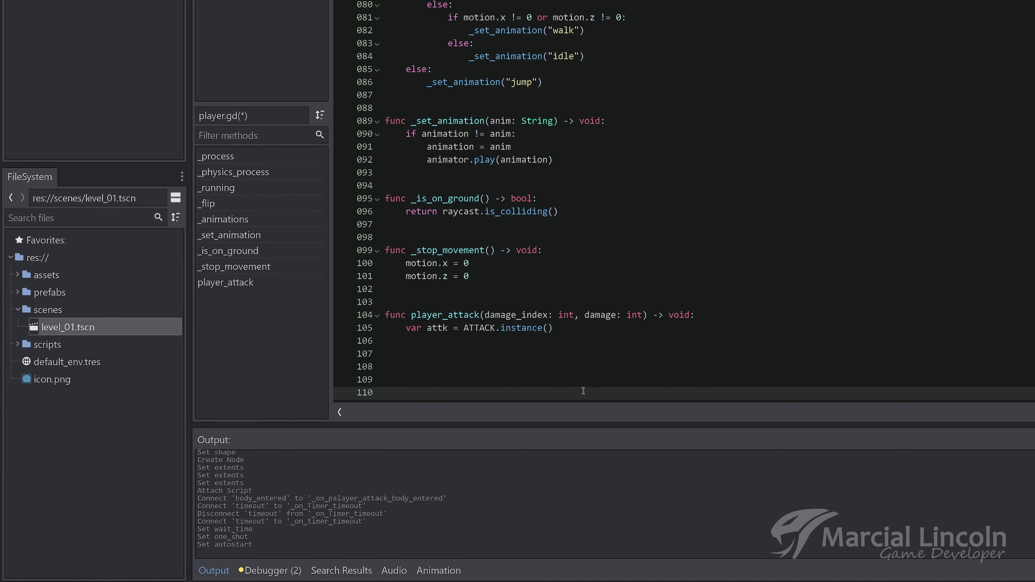
Add the line attk.index = damage_index.
click(551, 341)
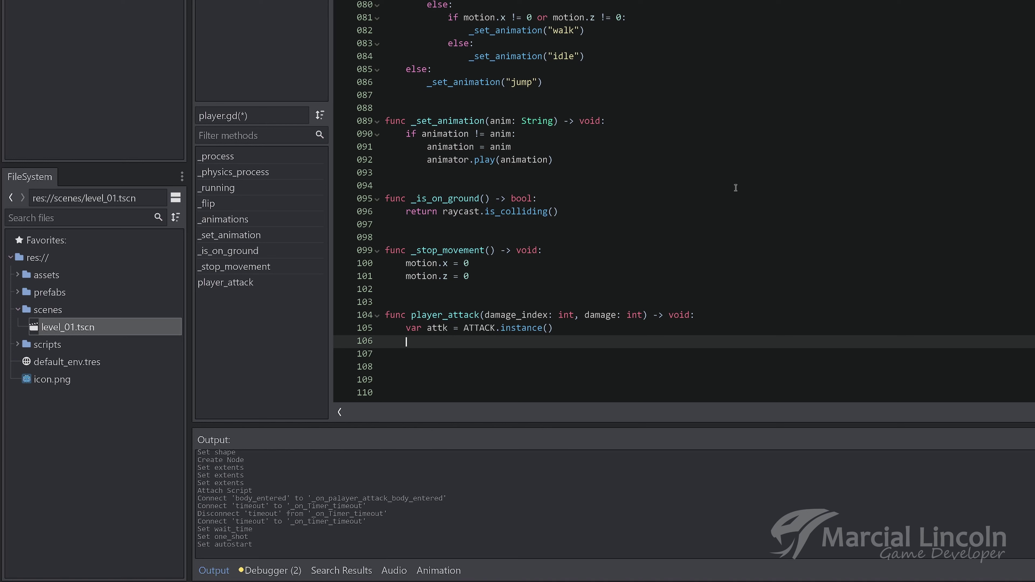
text(att)
key(Down)
key(Down)
key(Return)
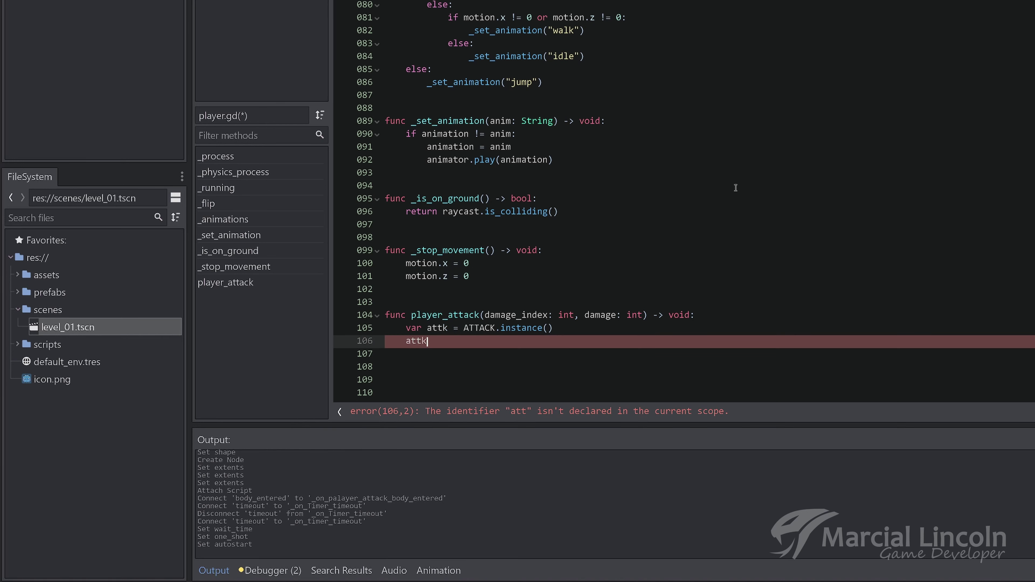
text(.ind)
key(Return)
text(= )
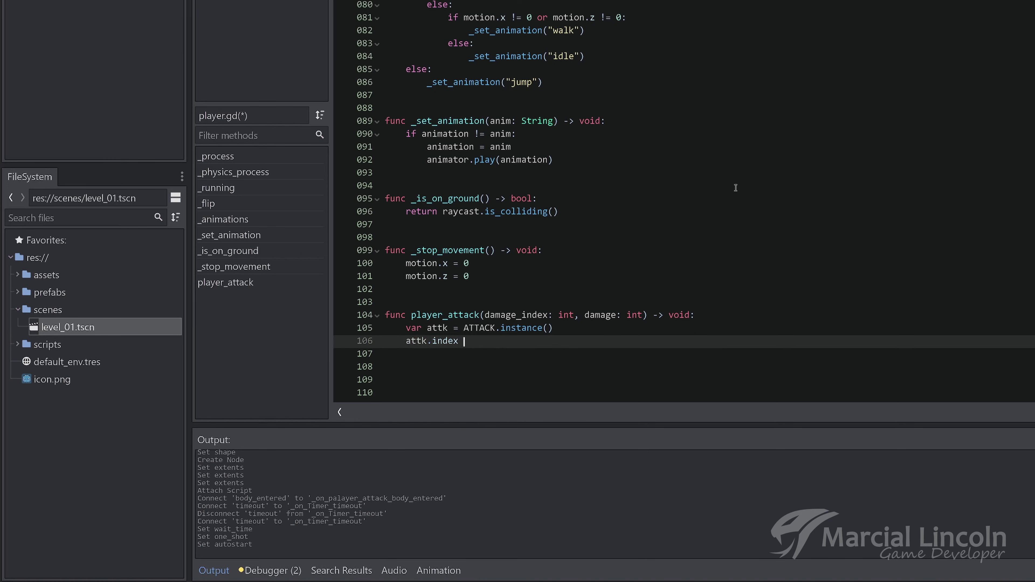
text(dama)
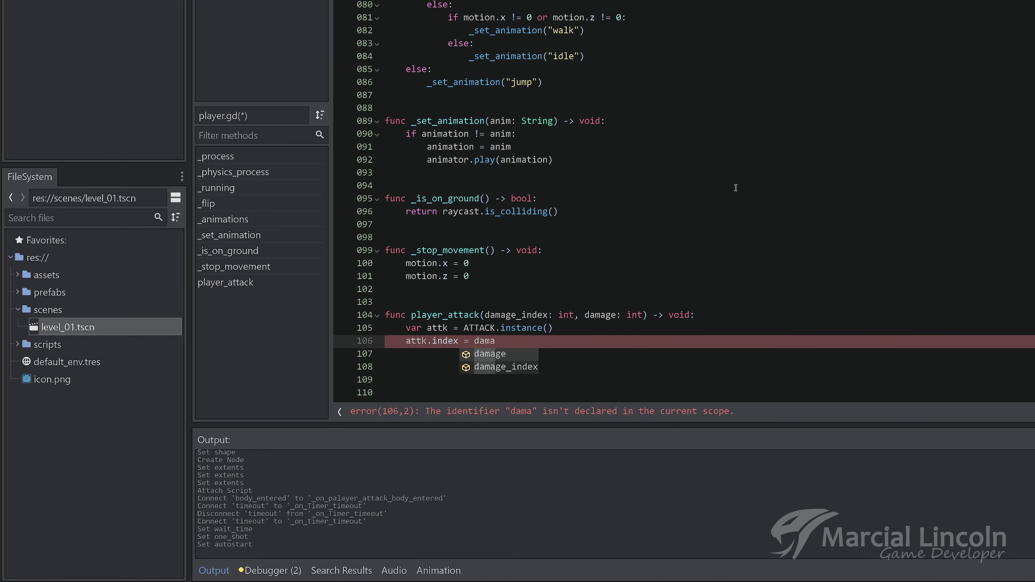
key(Down)
key(Return)
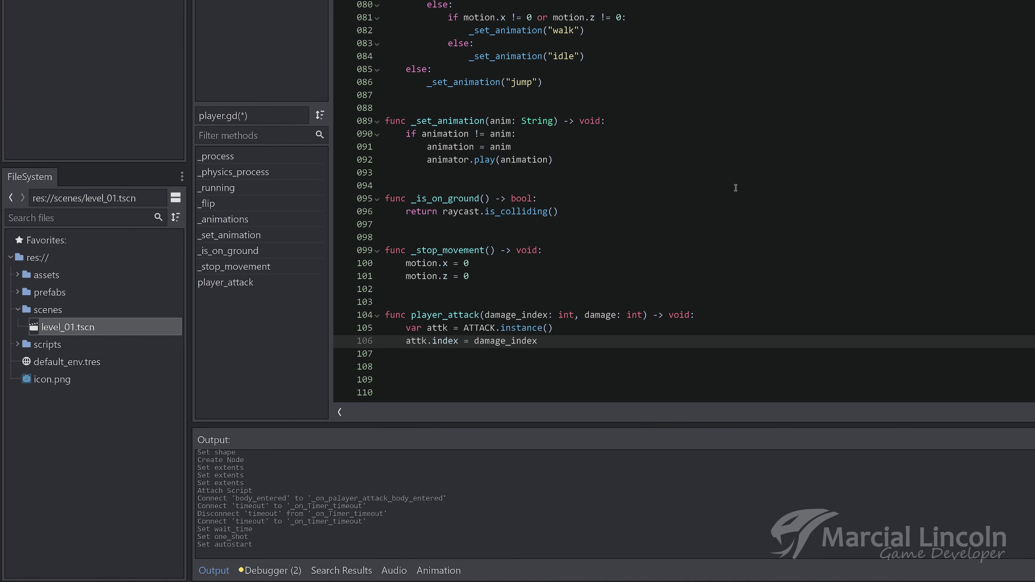
Add the line attk.strong = damage.
key(Return)
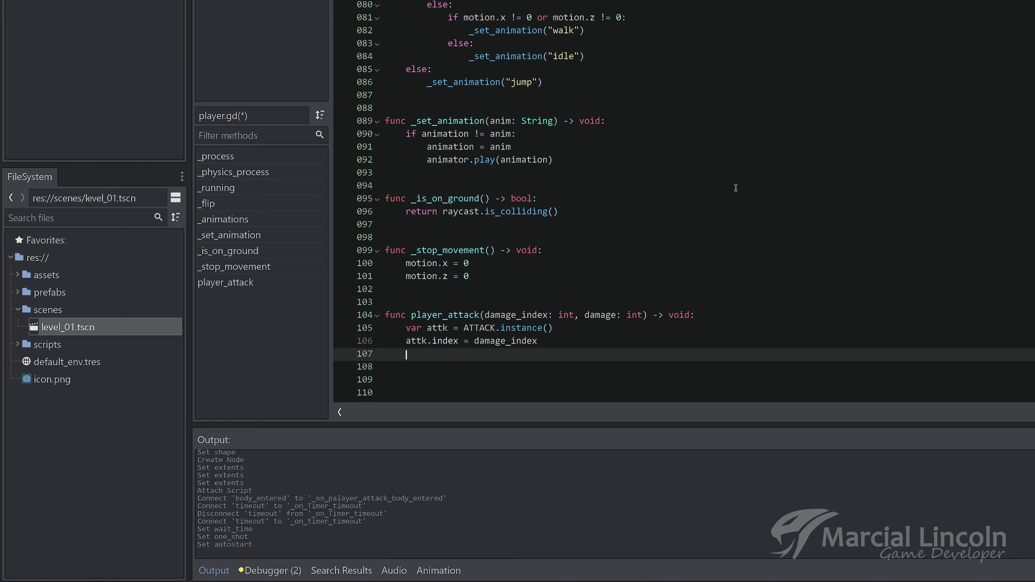
text(att)
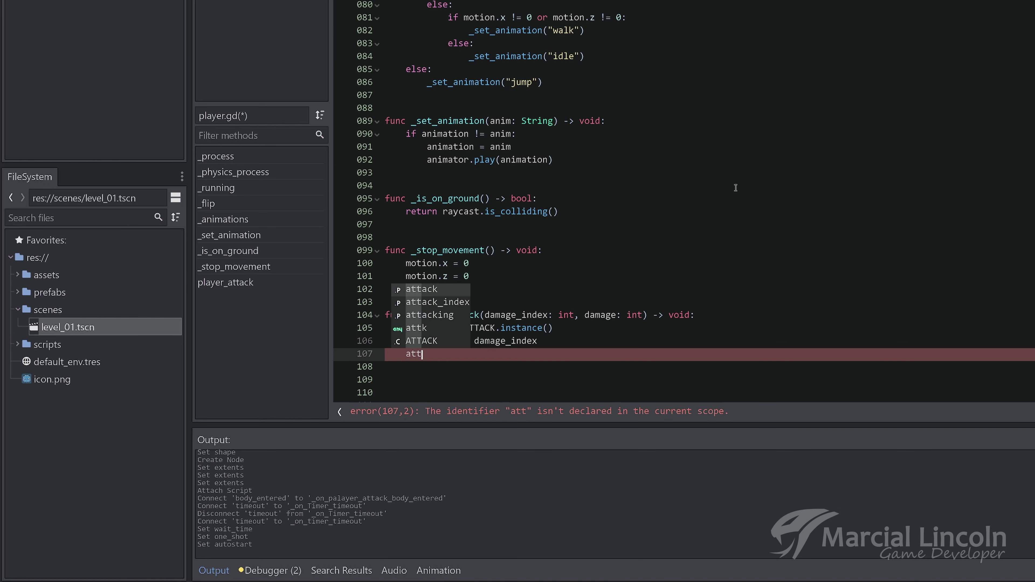
key(Left)
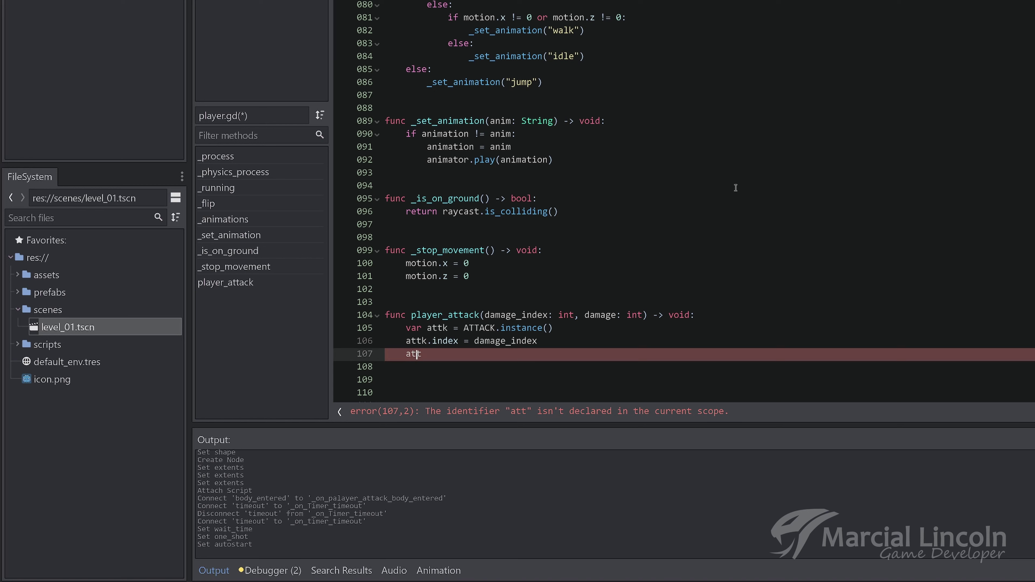
key(Right)
text(k)
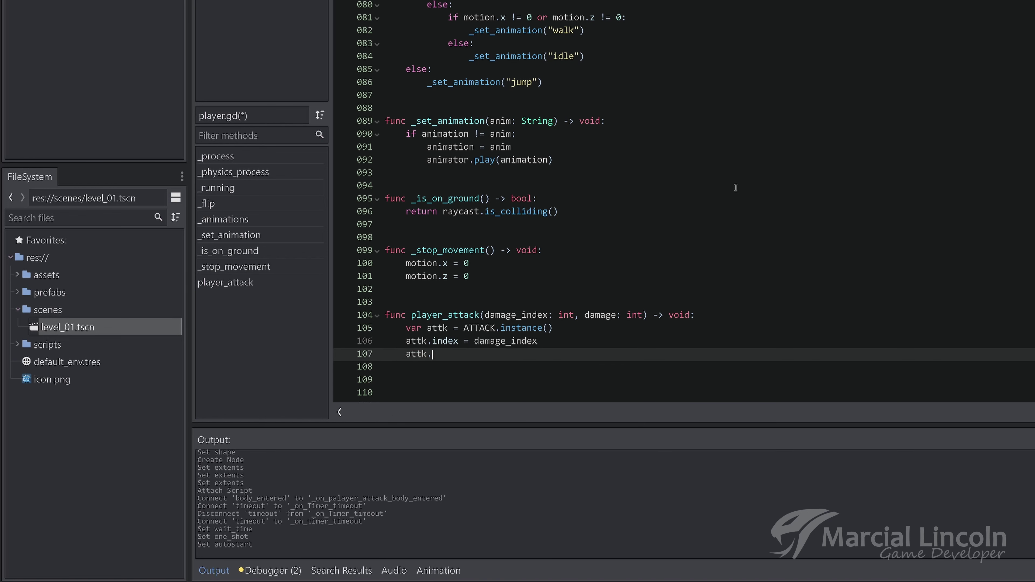
text(.str)
key(Return)
text(= dam)
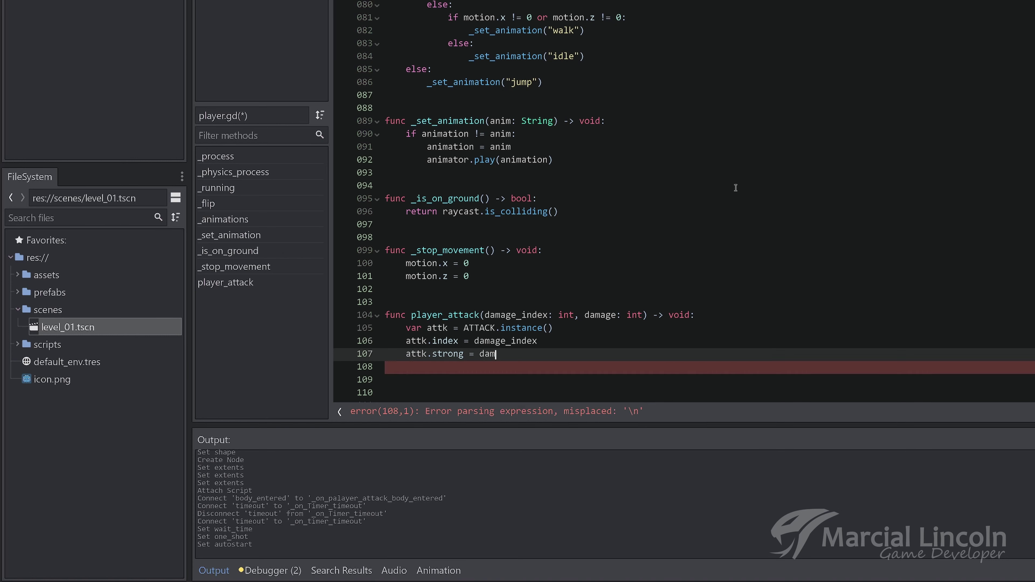
key(Return)
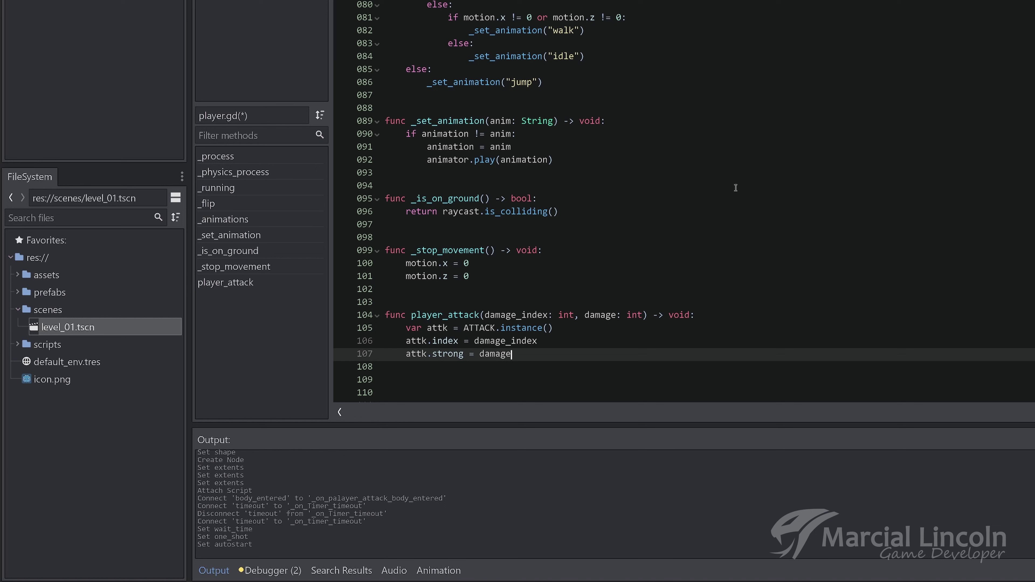
Add get_parent().add_child(attk) and save player.gd.
key(Return)
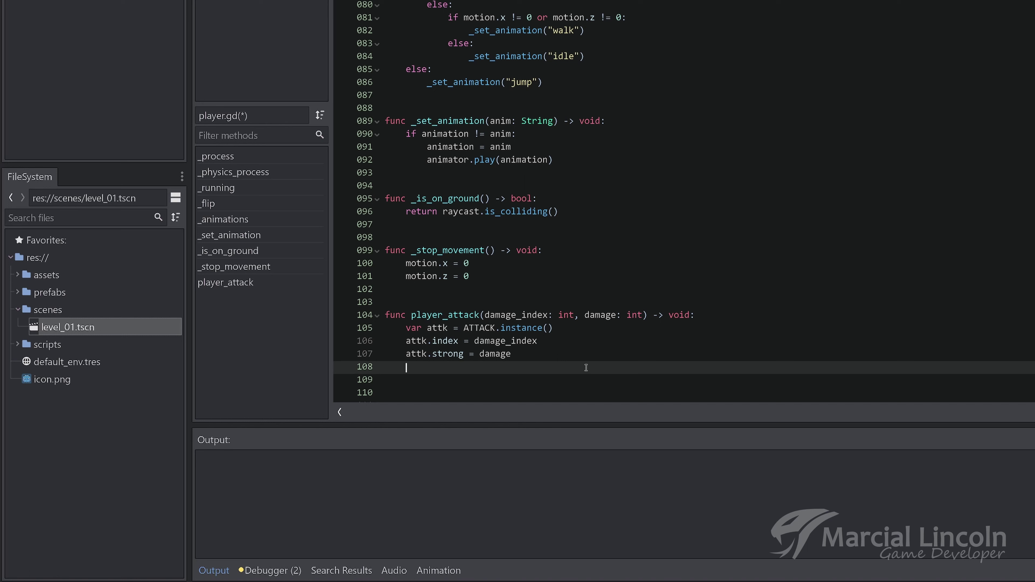
text(get_)
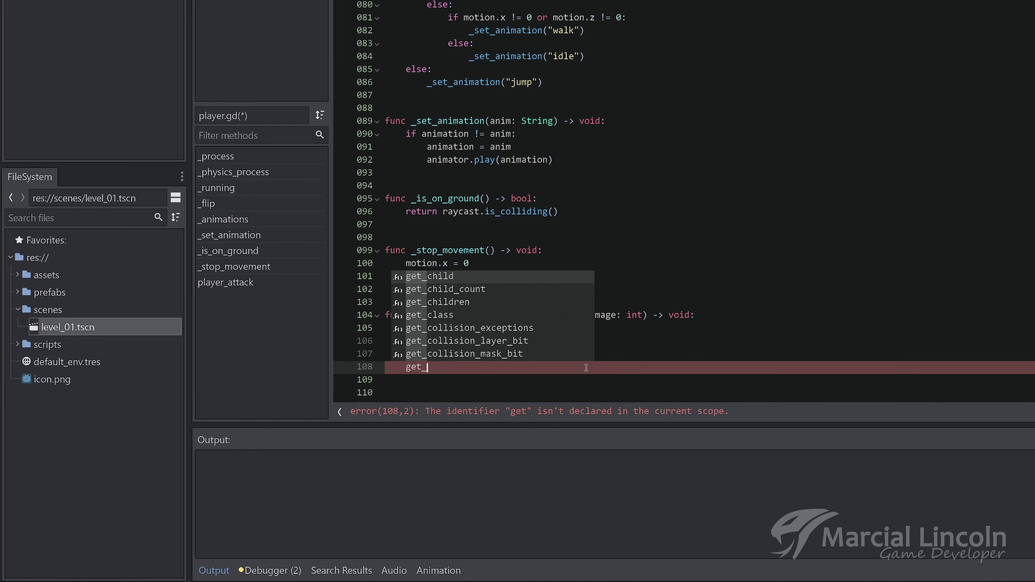
text(pare)
key(Return)
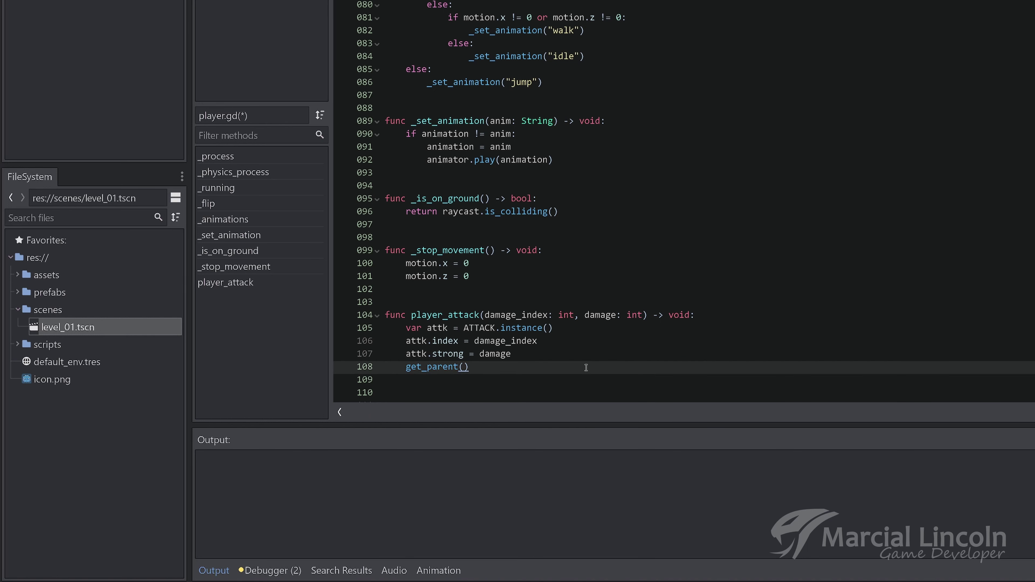
text(.ad)
text(dch)
key(Return)
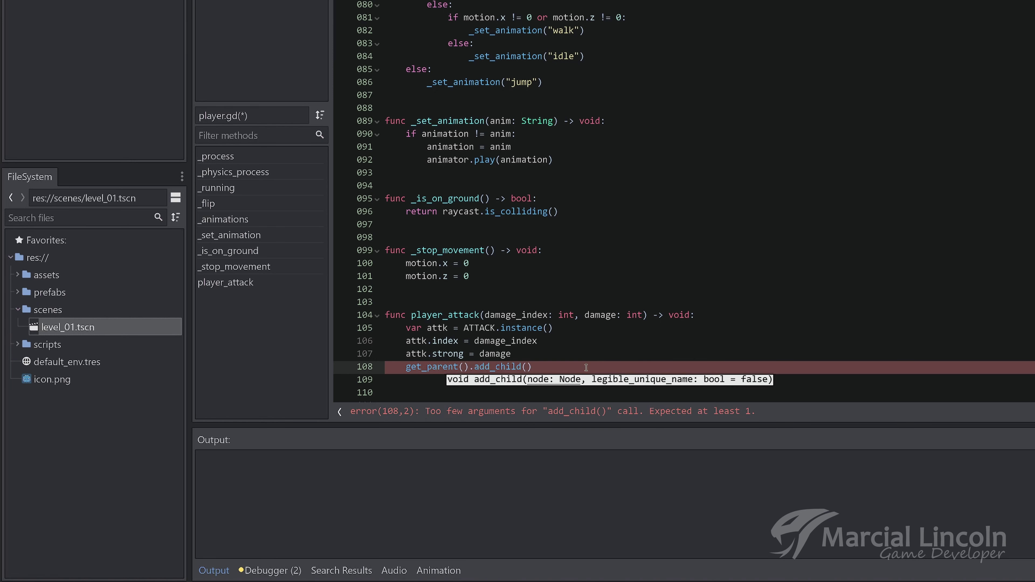
text(att)
key(Down)
key(Down)
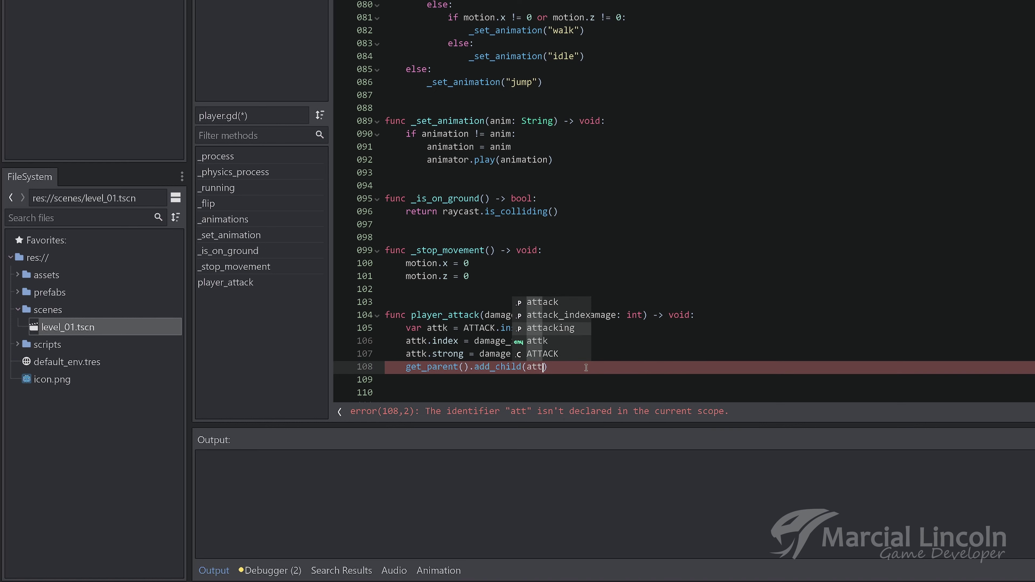
key(Down)
key(Return)
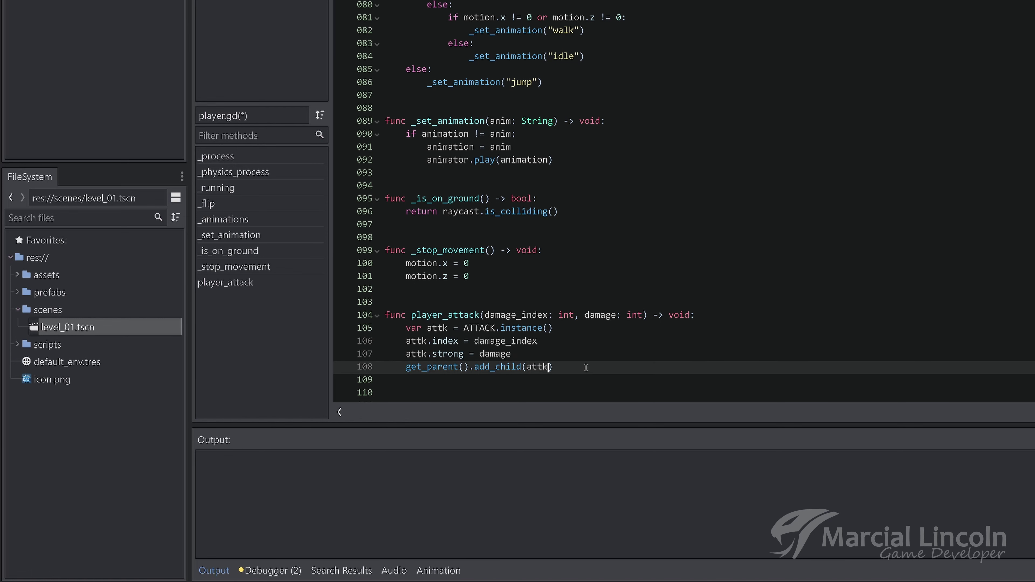
key(ctrl+s)
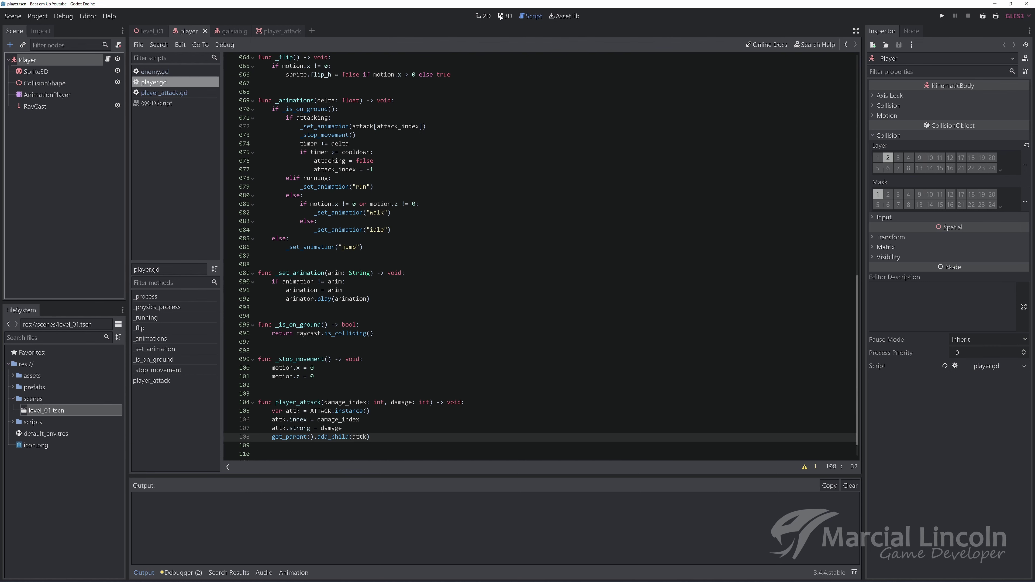
Add a Position3D named Attack under Player in the 3D player scene.
click(35, 60)
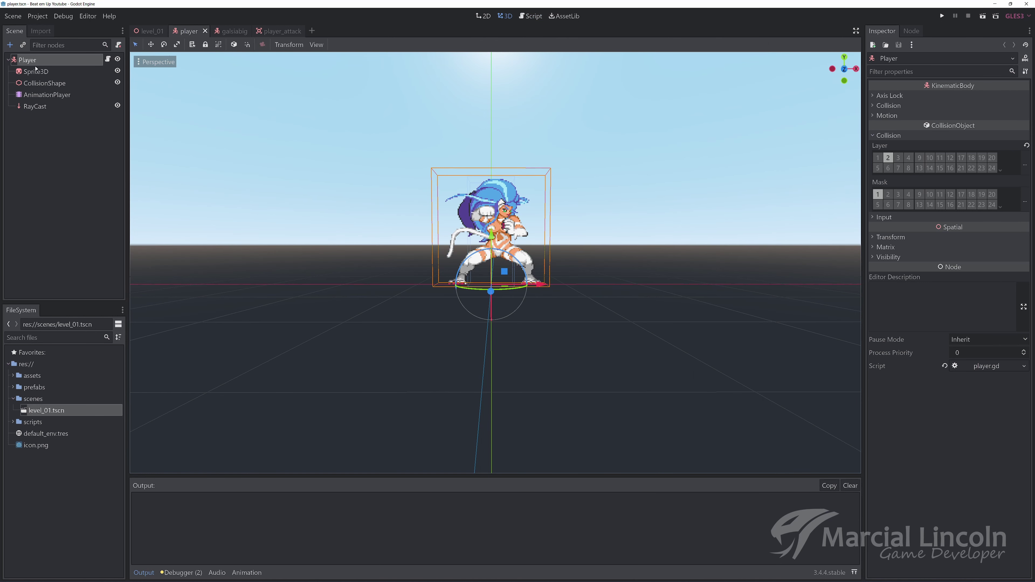
click(11, 45)
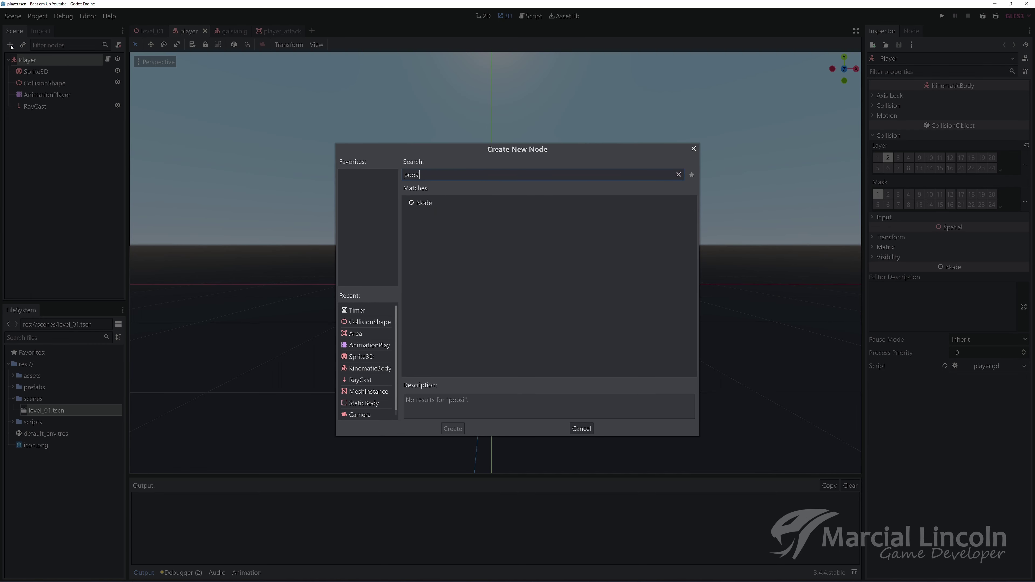
text(posi)
key(Return)
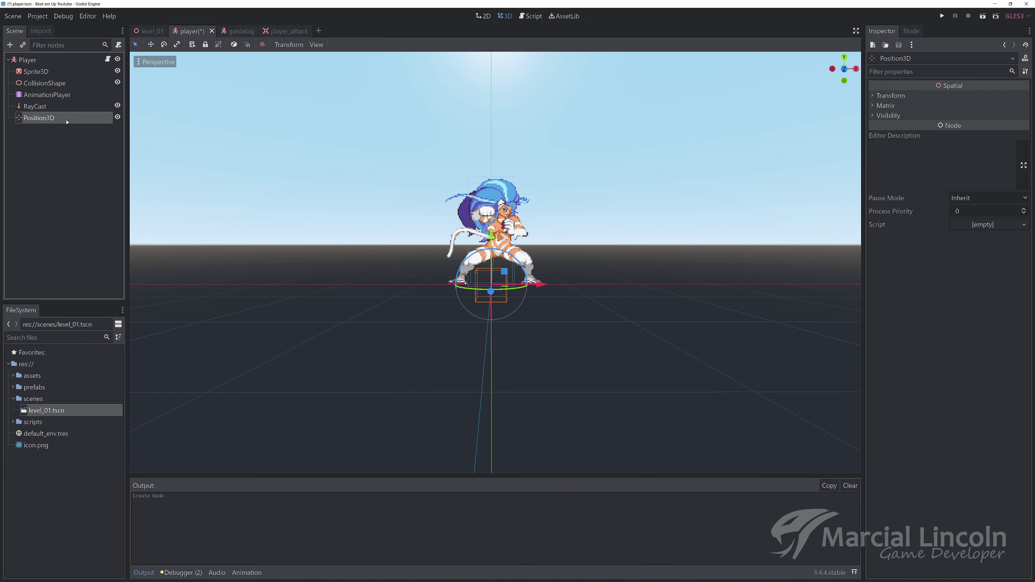
double_click(64, 118)
text(Attack)
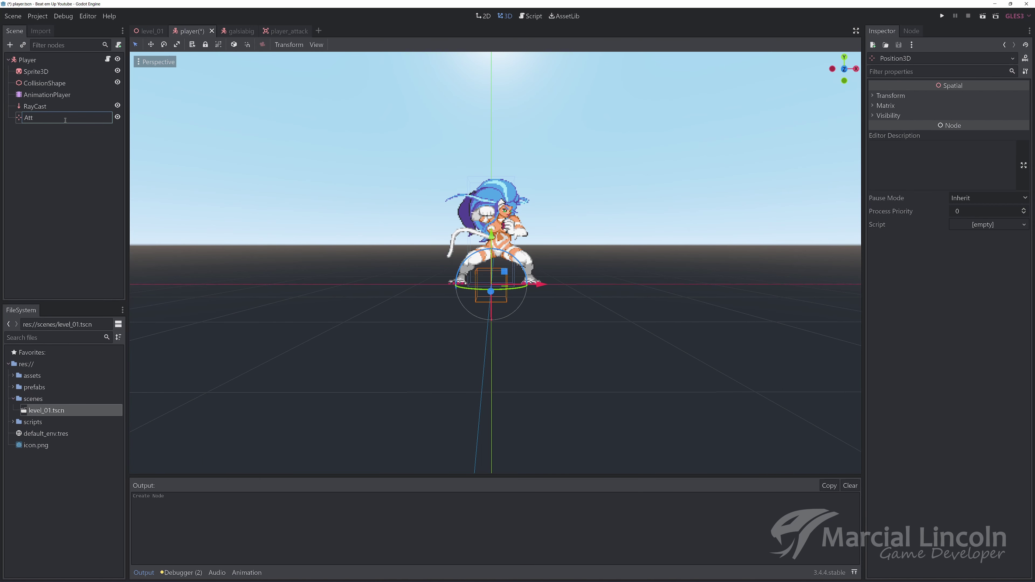
key(Return)
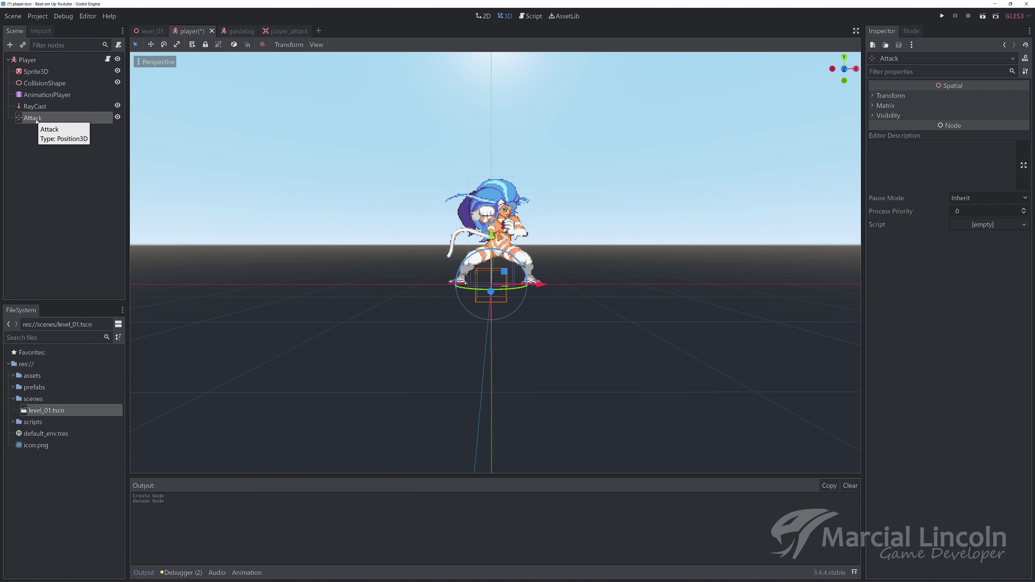
Add a child Position3D named Spawn under Attack.
key(ctrl+a)
double_click(435, 264)
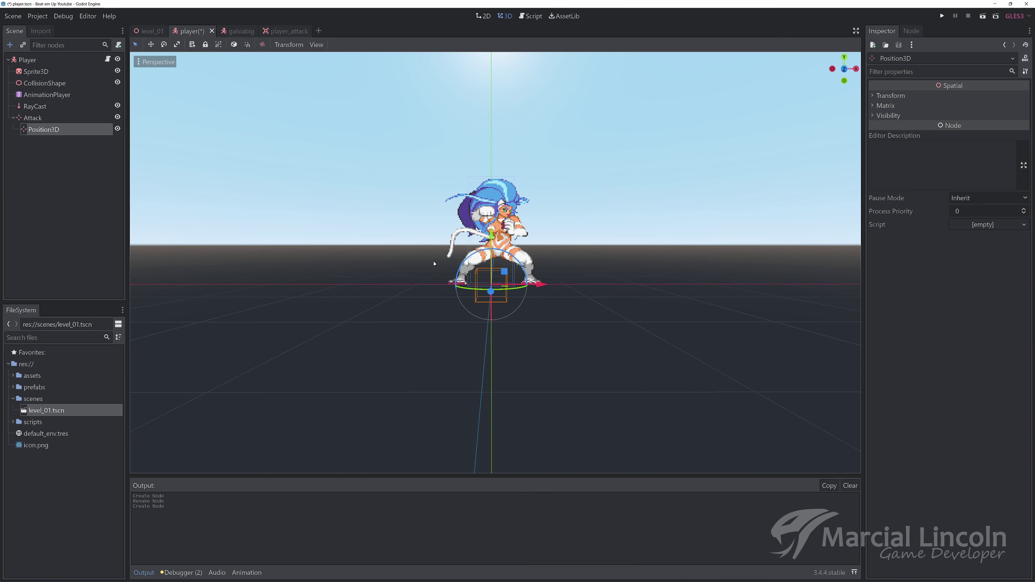
double_click(61, 130)
text(Spawn)
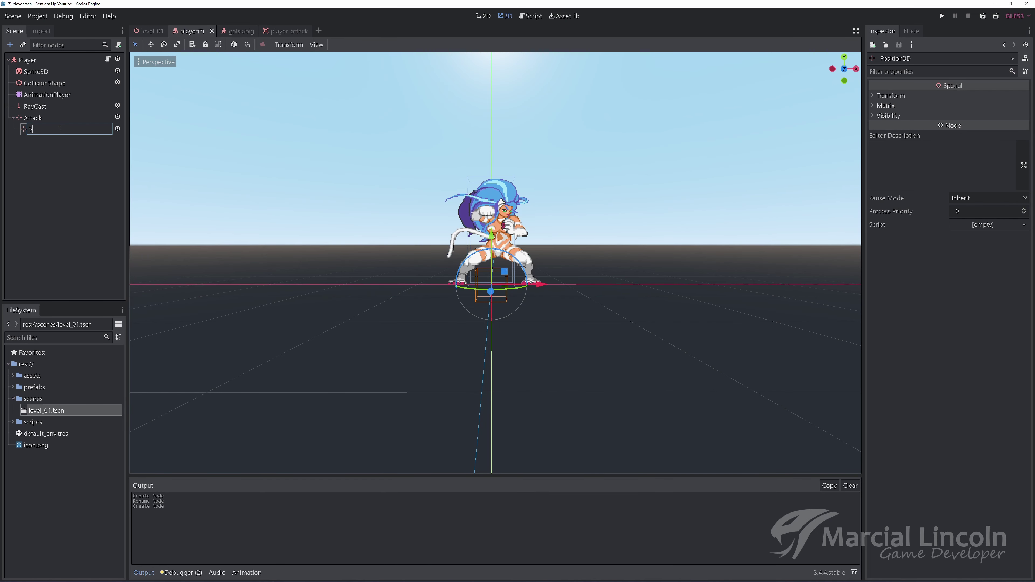
key(Return)
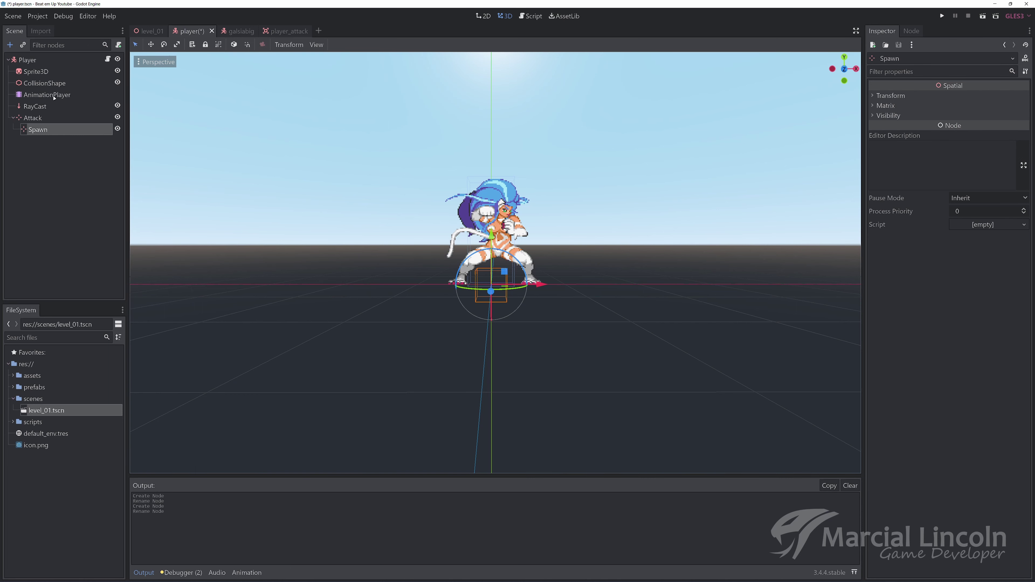
Load the attack_1 animation and scrub it to the 0.2 second frame.
click(54, 98)
click(300, 481)
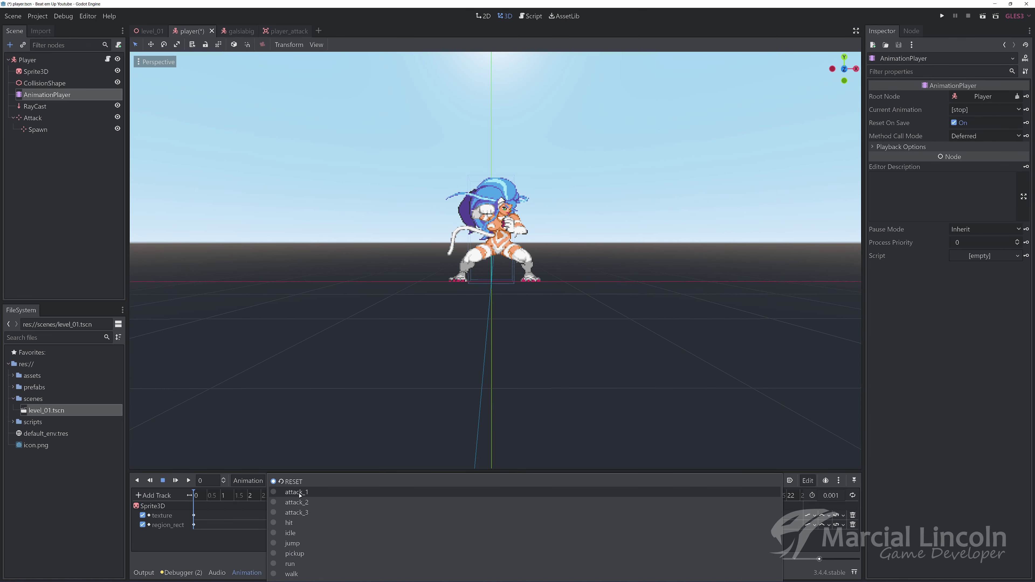
click(300, 494)
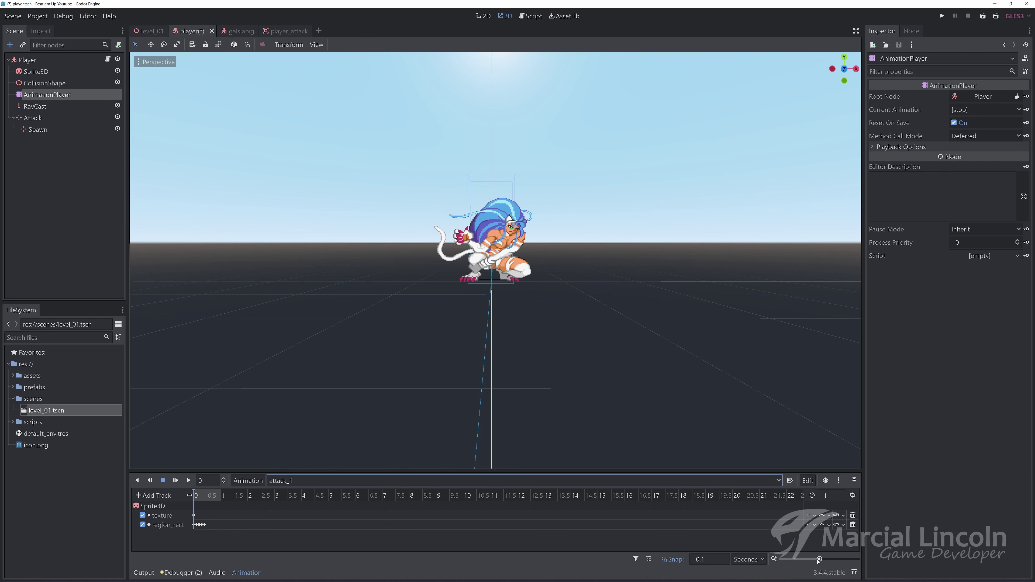
drag(819, 559, 837, 559)
click(228, 496)
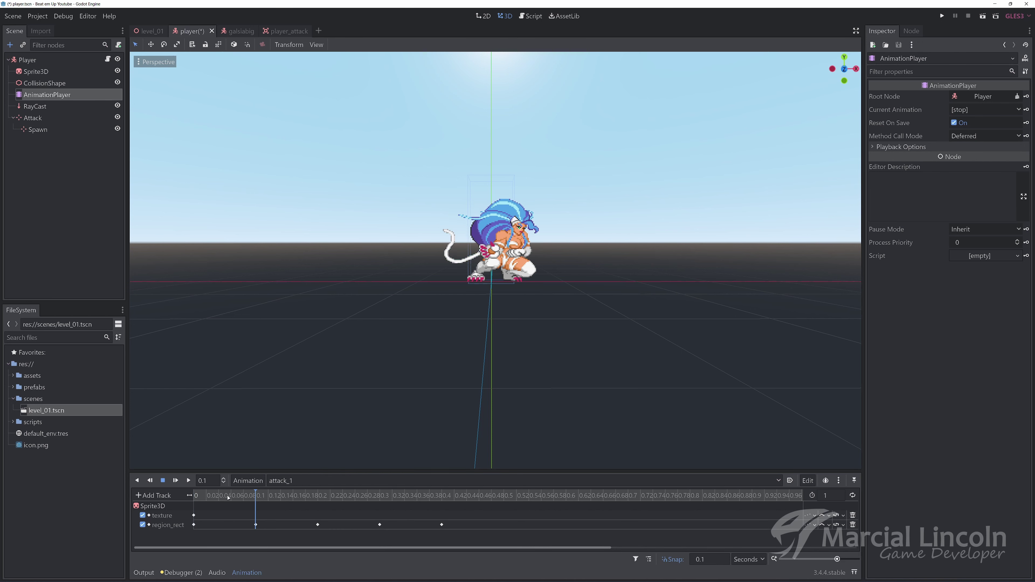
key(ctrl+Right)
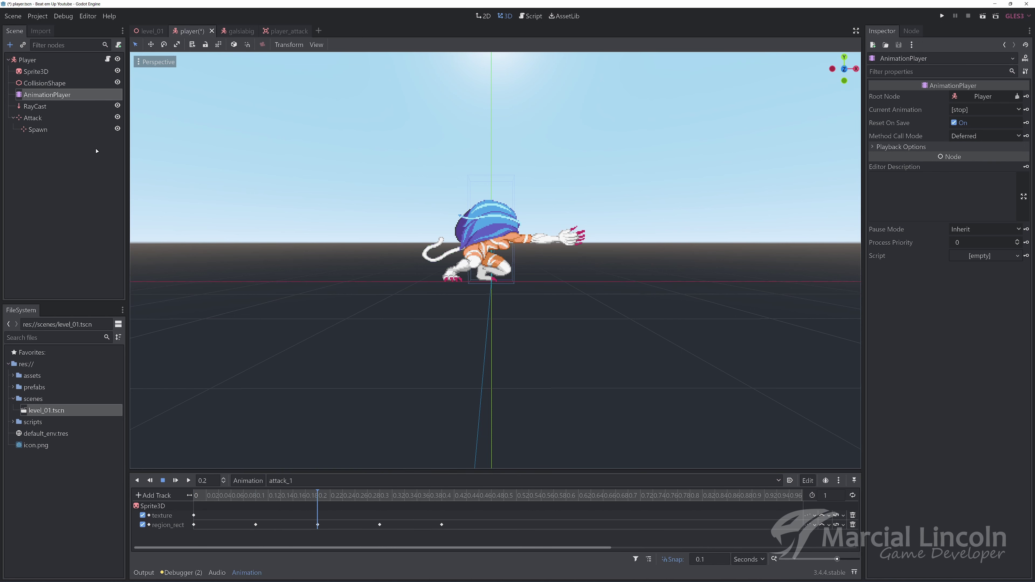
Drag the Spawn node forward and up to the player's outstretched hand.
click(38, 129)
drag(542, 282, 624, 282)
drag(572, 233, 573, 189)
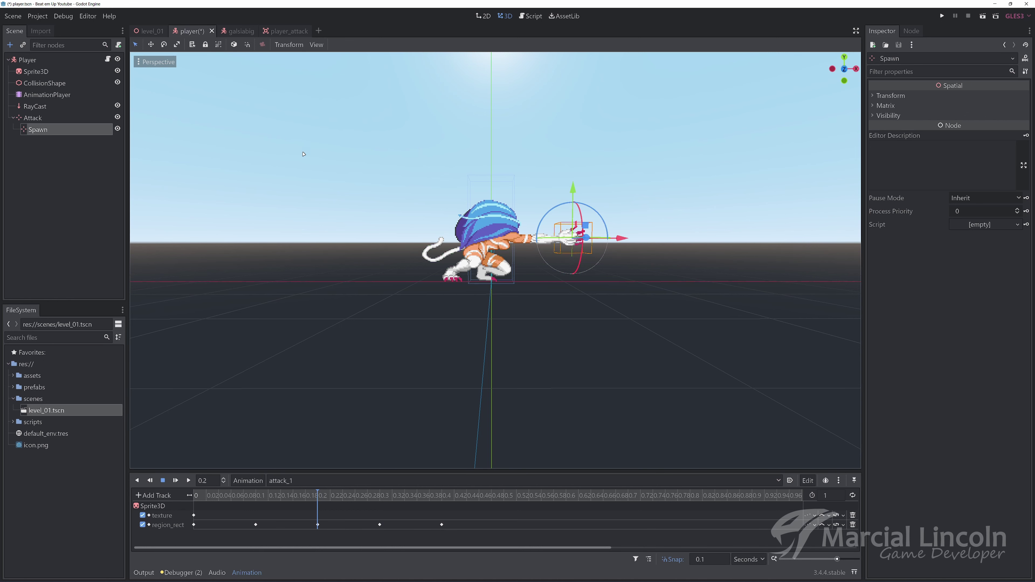
Round Spawn's translation to x 1.1 and y 0.6, then save the player scene.
click(891, 95)
click(907, 116)
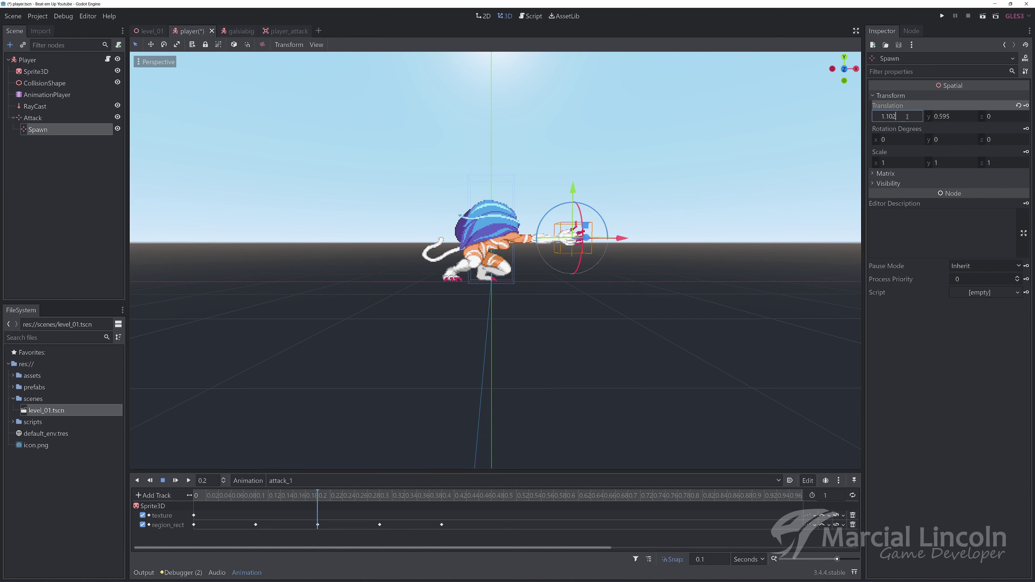
key(BackSpace)
key(BackSpace)
key(Return)
double_click(942, 117)
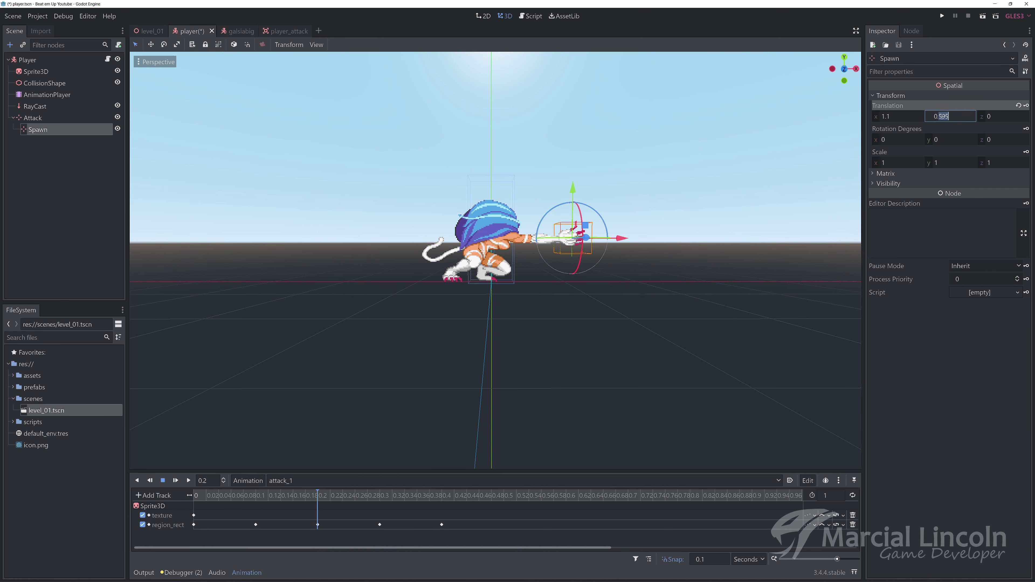
text(6)
key(Return)
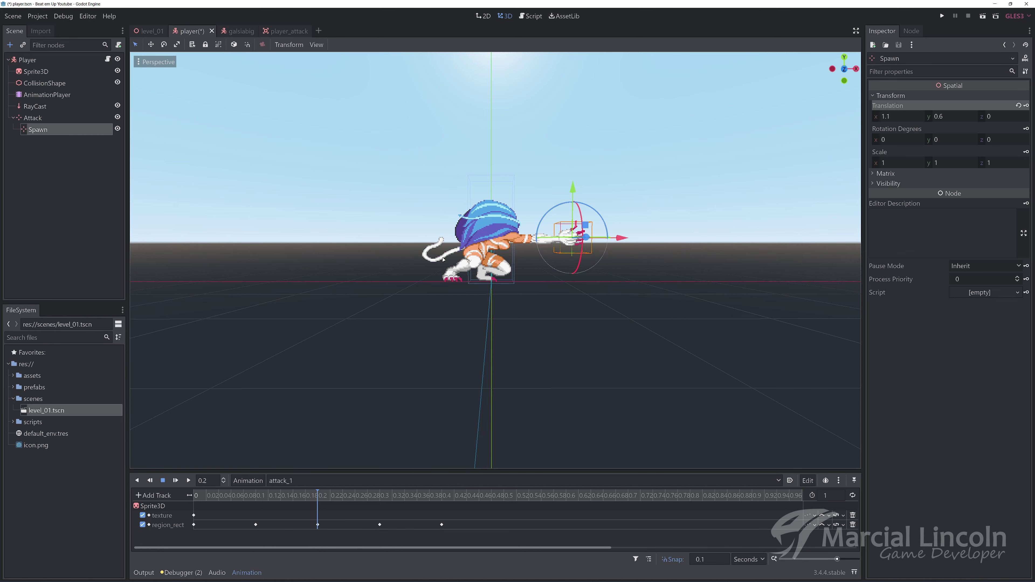
key(ctrl+s)
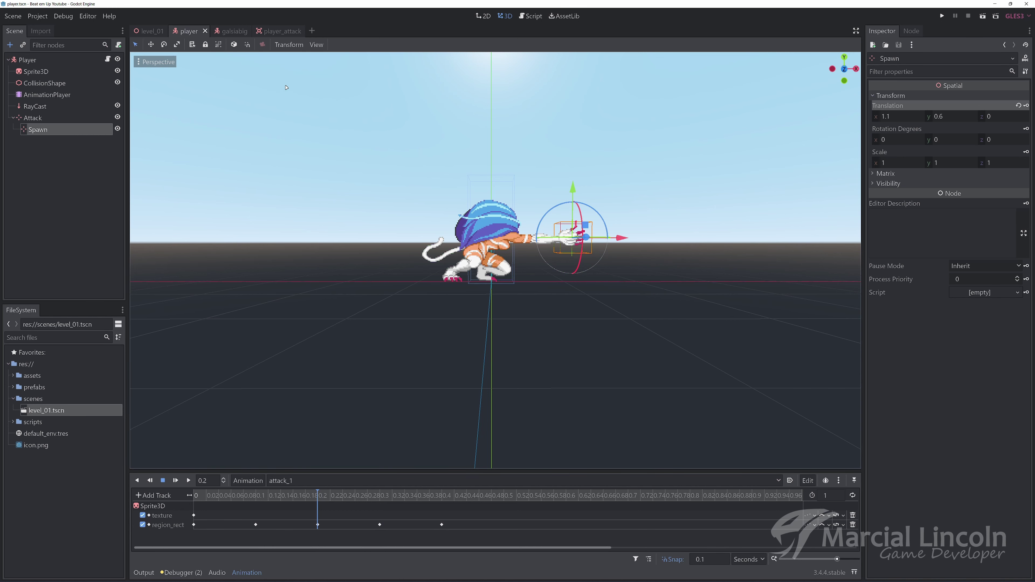
In player.gd, start line 109 with attk.transform.origin = get_node("Attack/Spawn").
click(530, 17)
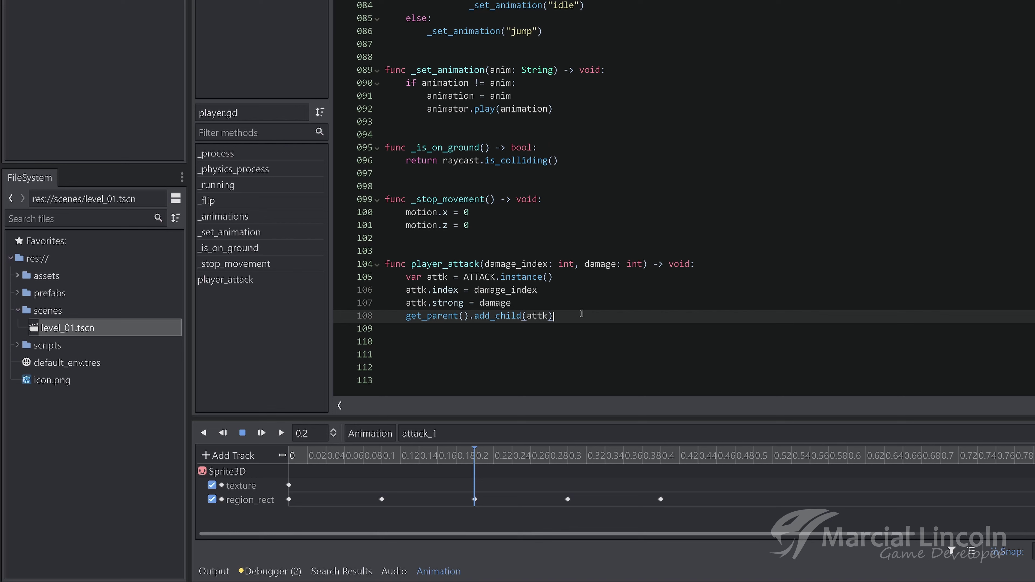
key(Return)
text(att)
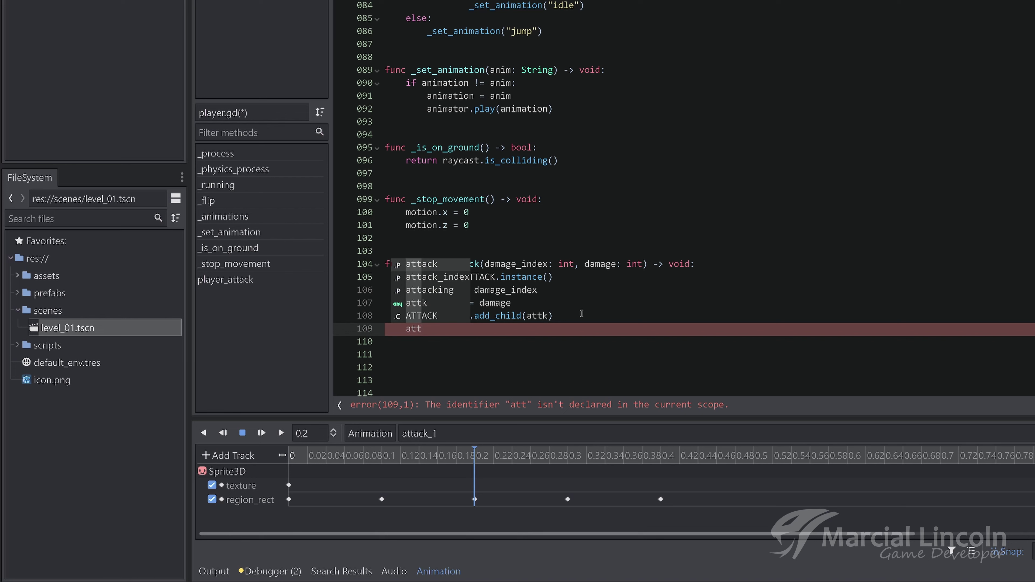
text(k.)
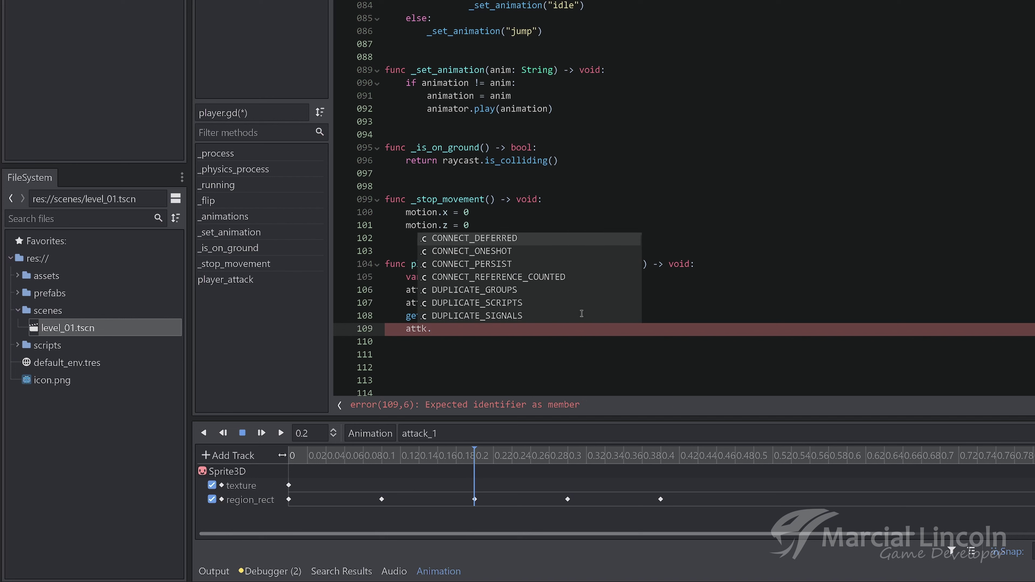
text(transform)
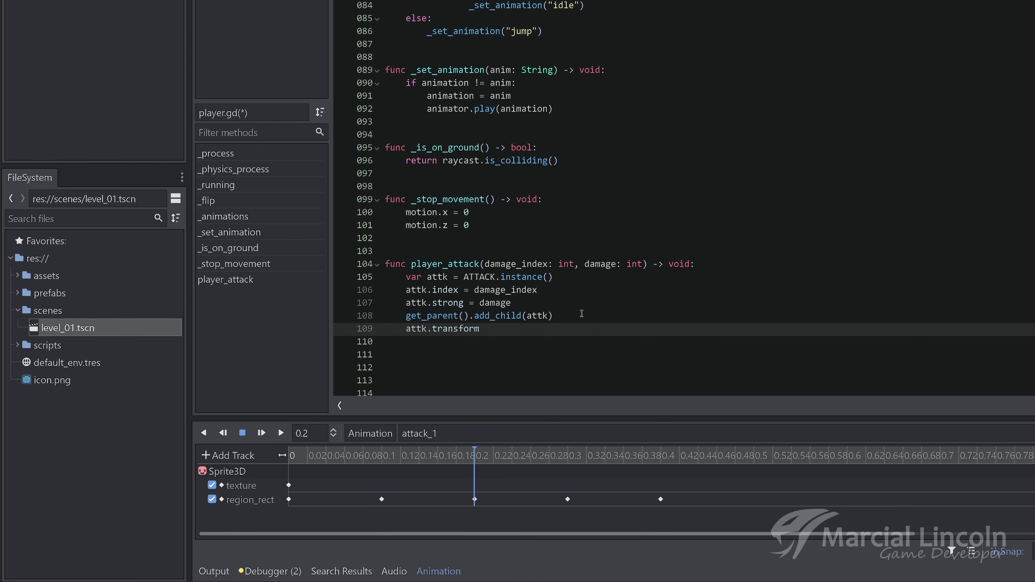
text(.ori)
key(Return)
text(= g)
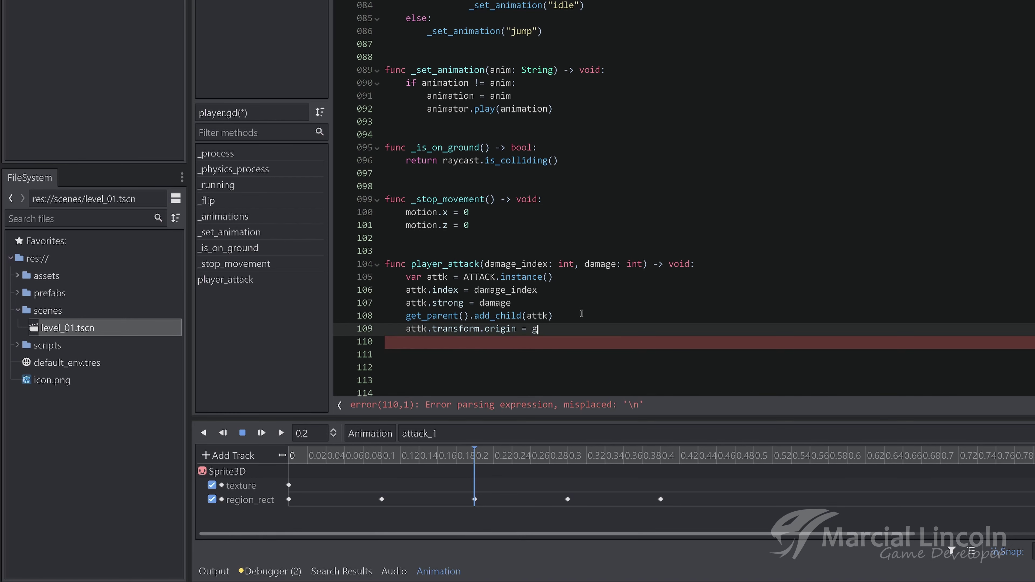
text(etnode)
key(Return)
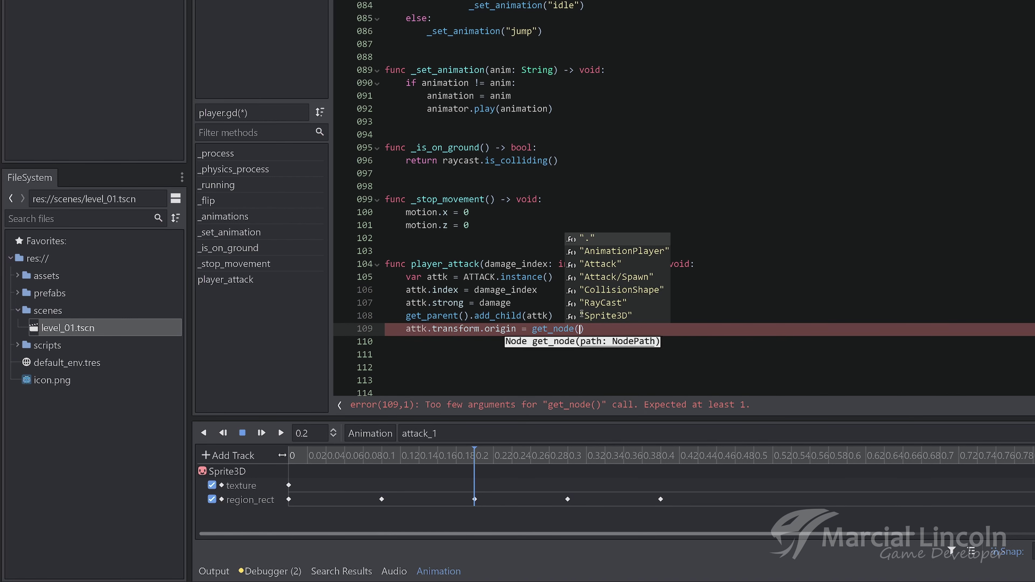
key(Down)
key(Down)
key(Down)
key(Down)
key(Down)
key(Down)
key(Up)
key(Up)
key(Up)
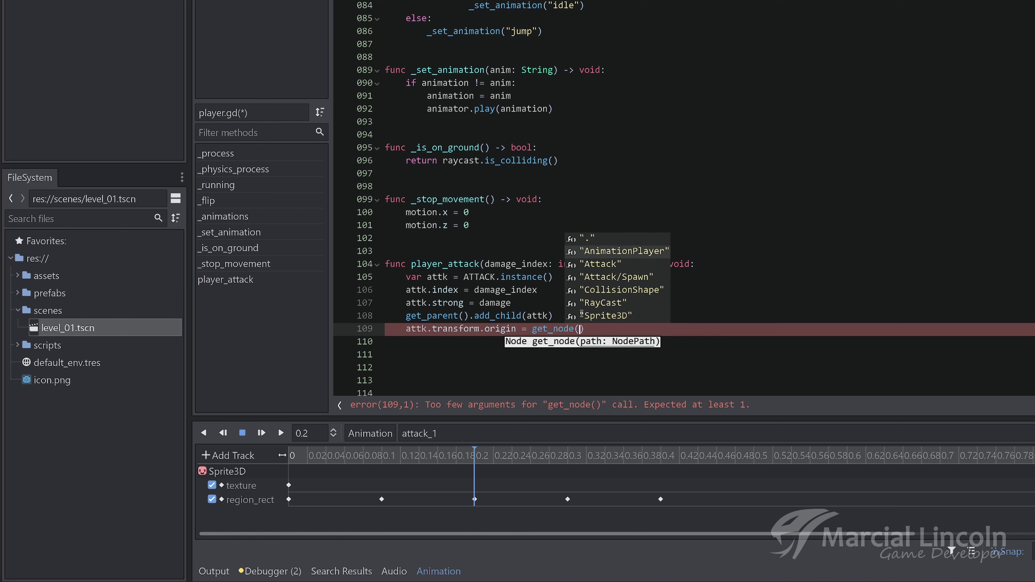
key(Down)
key(Down)
key(Return)
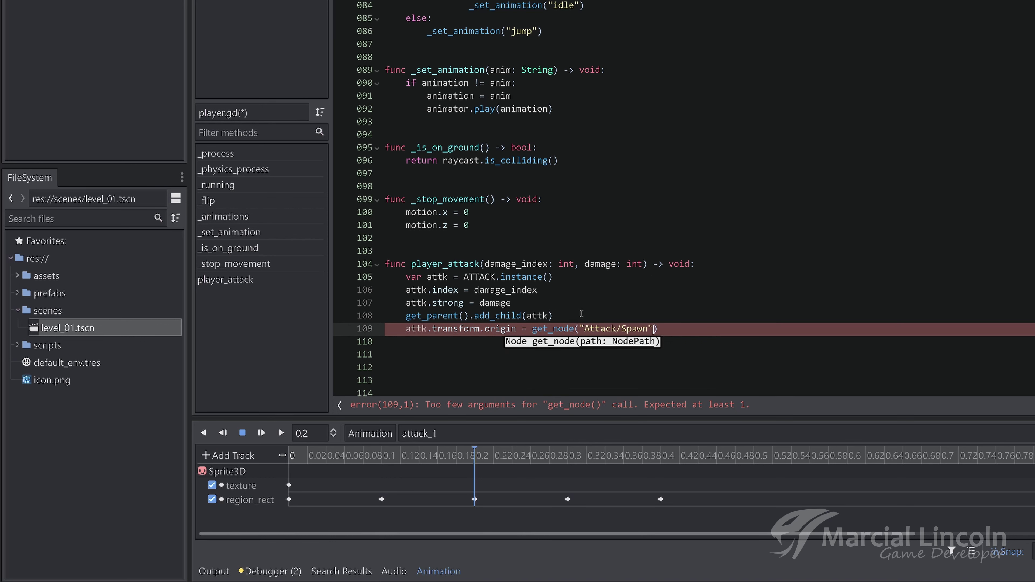
Finish the line with .global_transform.origin.
text(,)
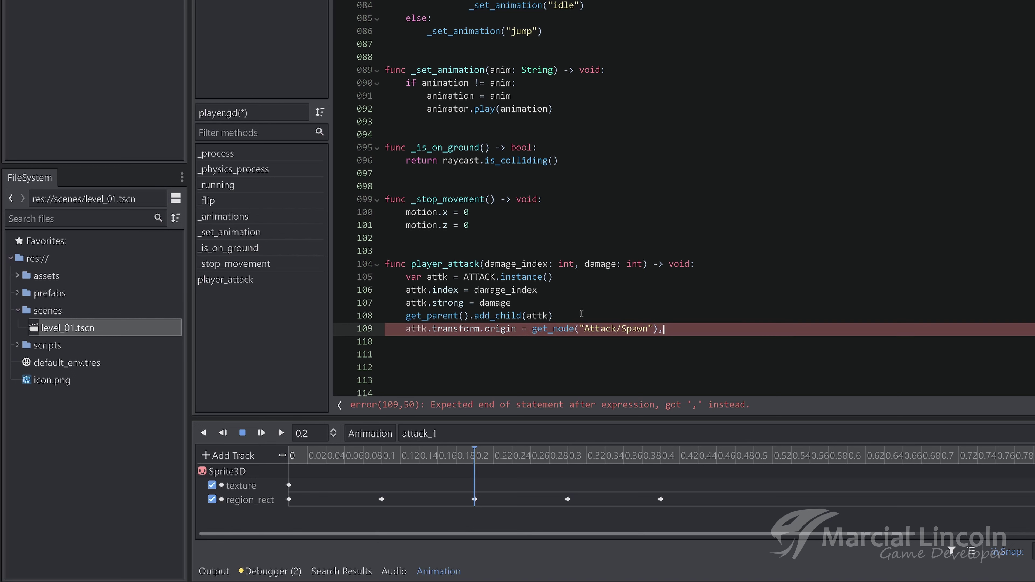
text(.glo)
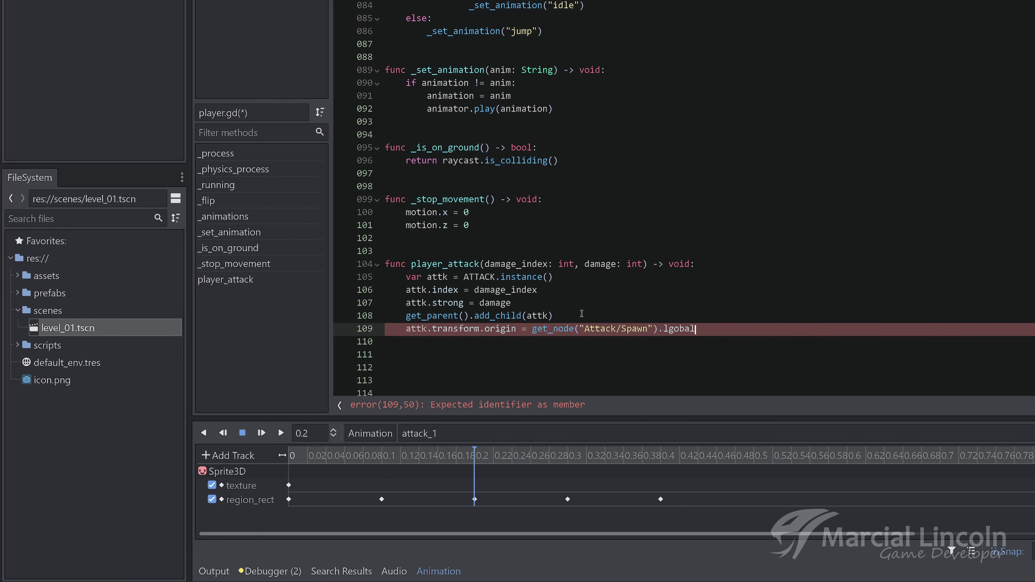
key(BackSpace)
key(BackSpace)
key(BackSpace)
text(global)
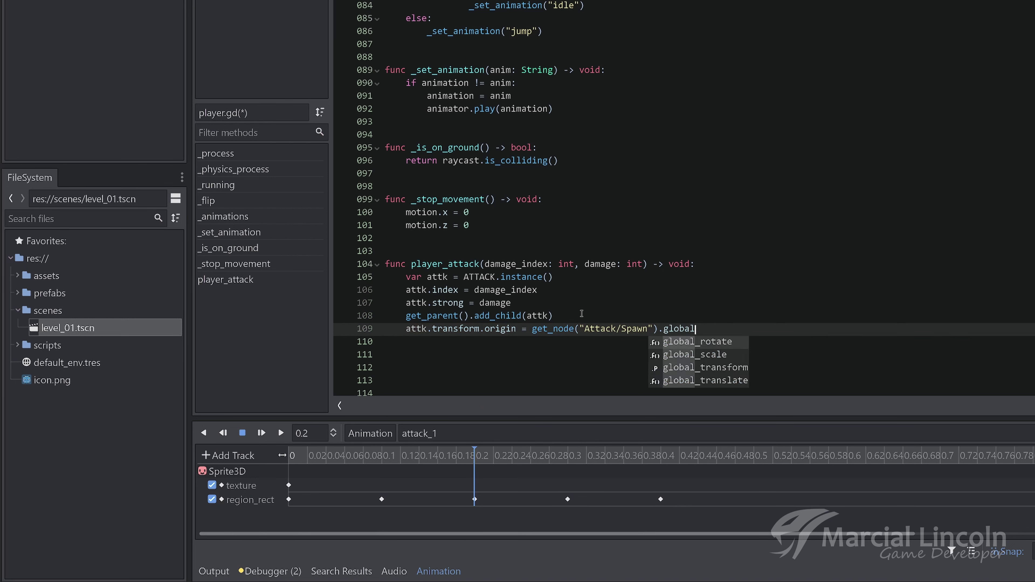
key(Down)
key(Down)
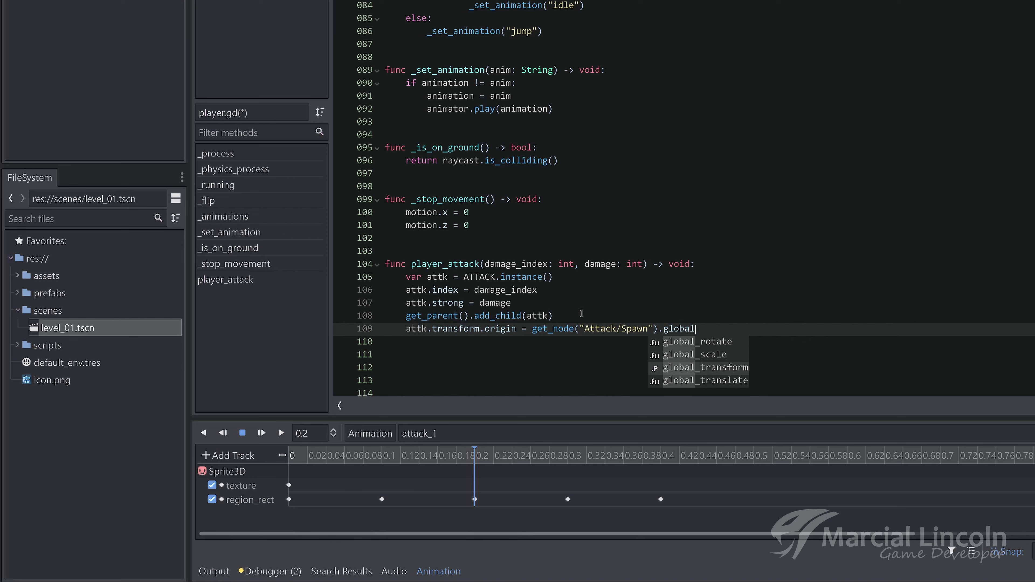
key(Return)
text(.ori)
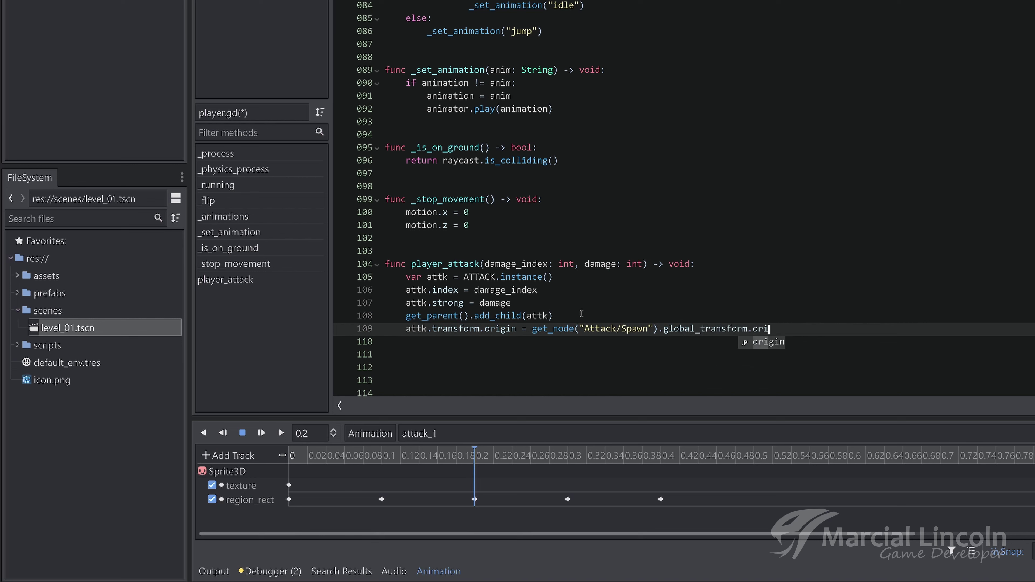
key(Return)
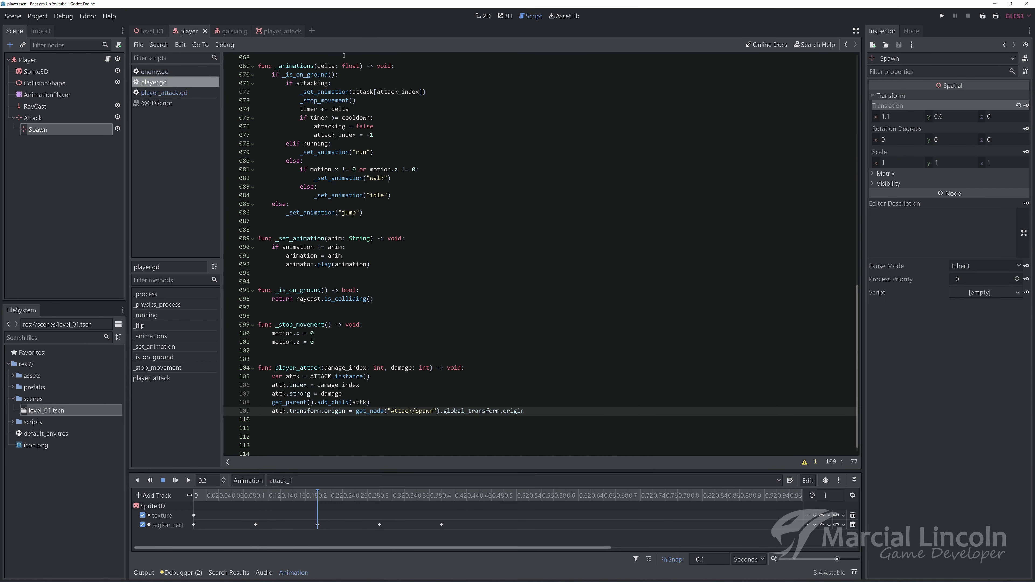
At 0.2 seconds in attack_1, add a Call Method track targeting Player.
key(ctrl+F2)
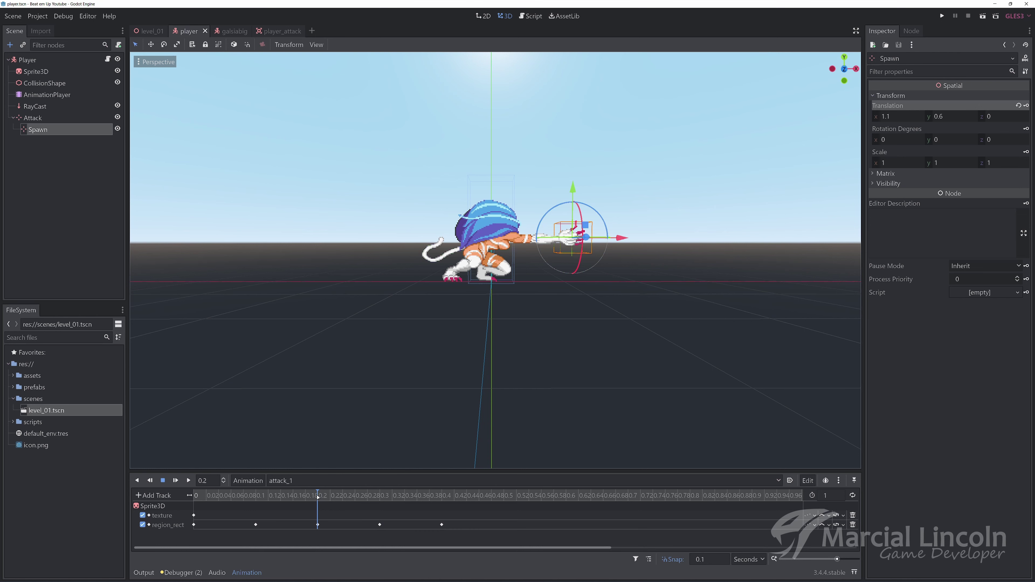
drag(318, 497, 303, 501)
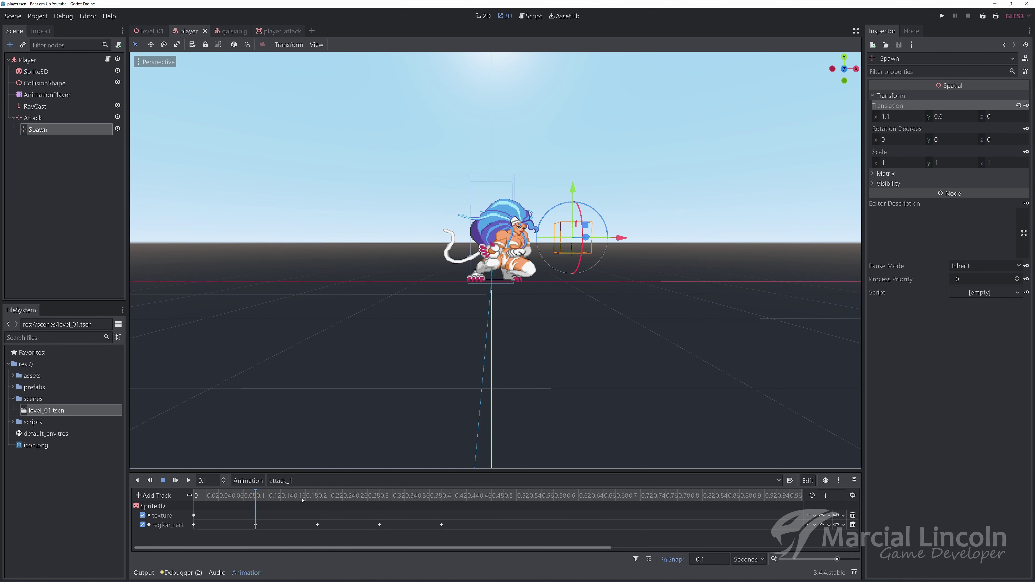
click(303, 499)
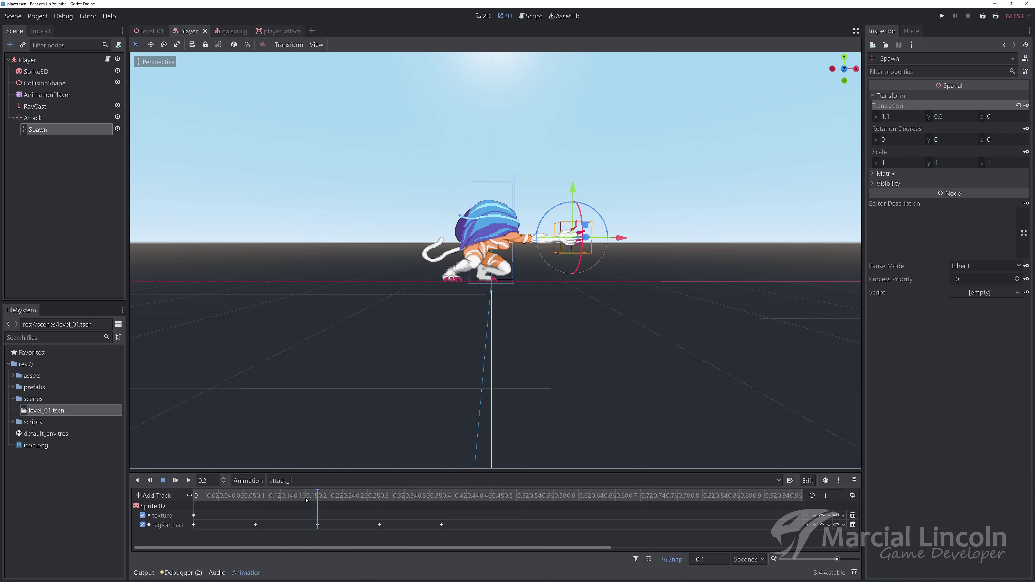
click(163, 496)
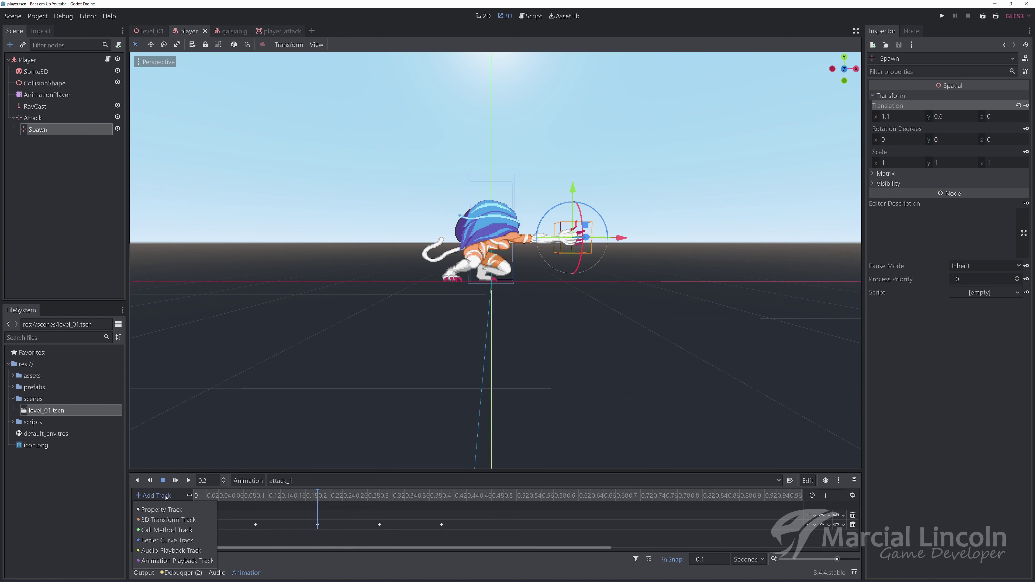
click(169, 530)
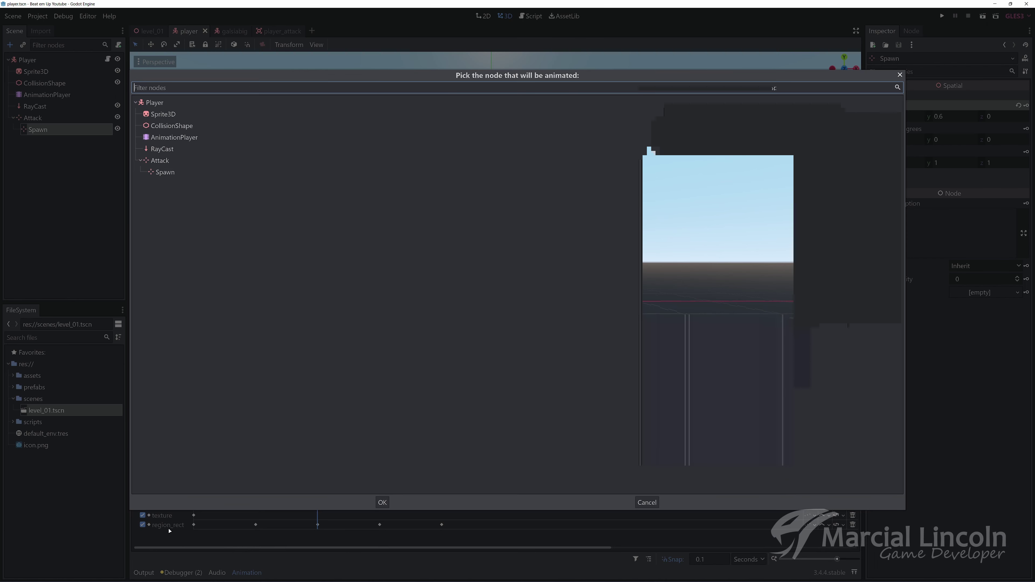
double_click(174, 106)
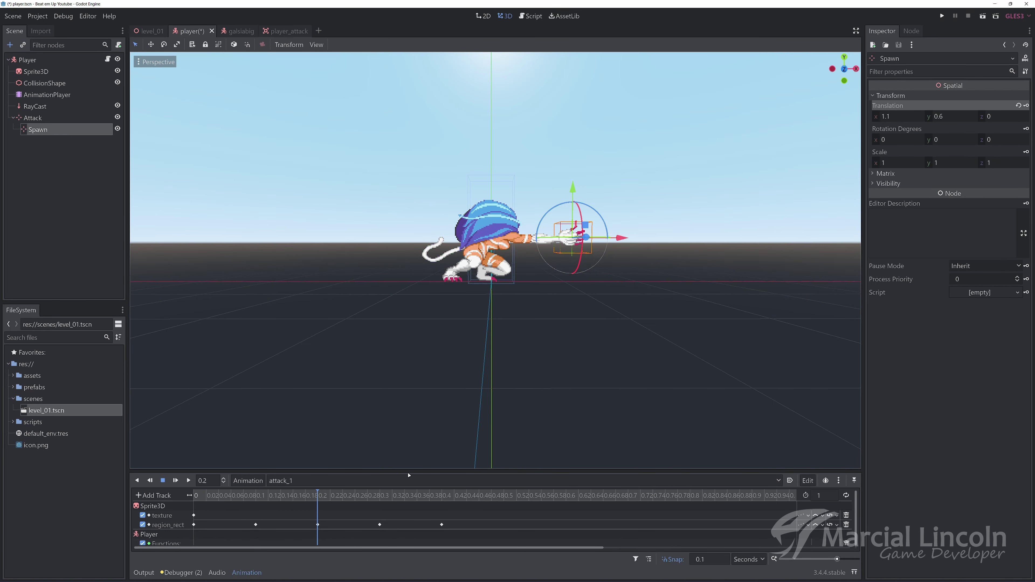
Insert a player_attack method key at 0.2 seconds on the track.
drag(406, 471, 406, 414)
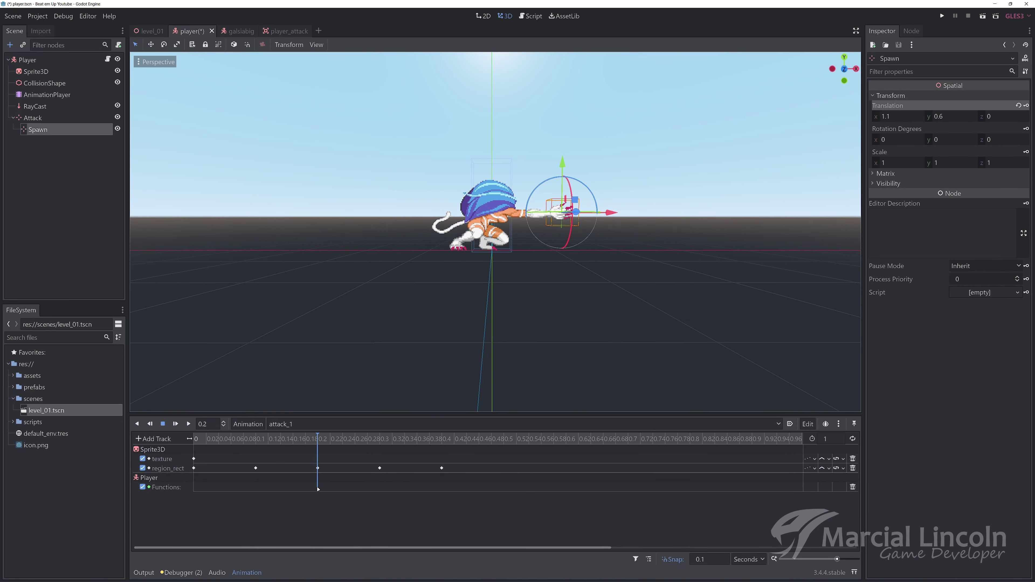
right_click(318, 487)
click(332, 497)
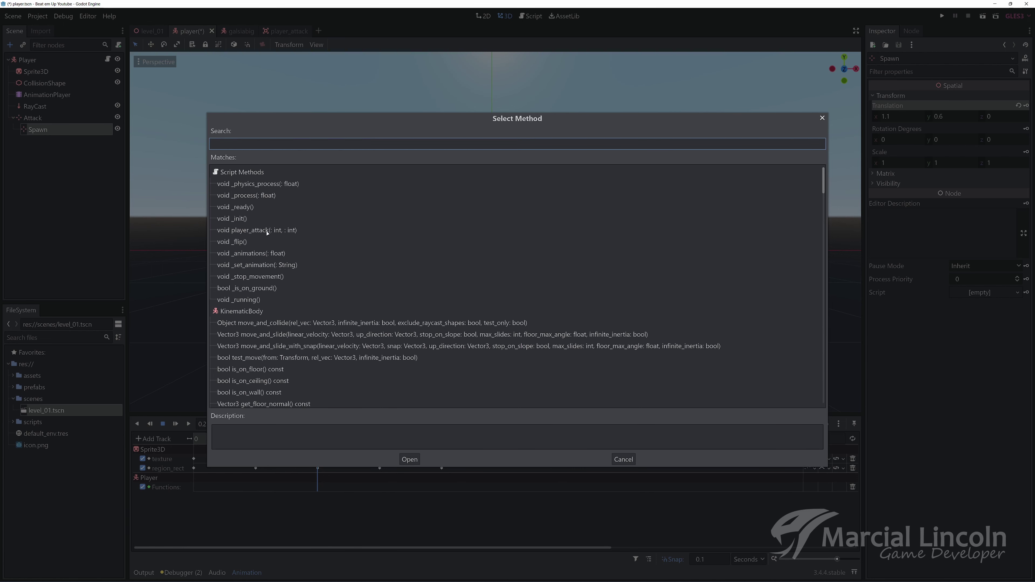
double_click(267, 230)
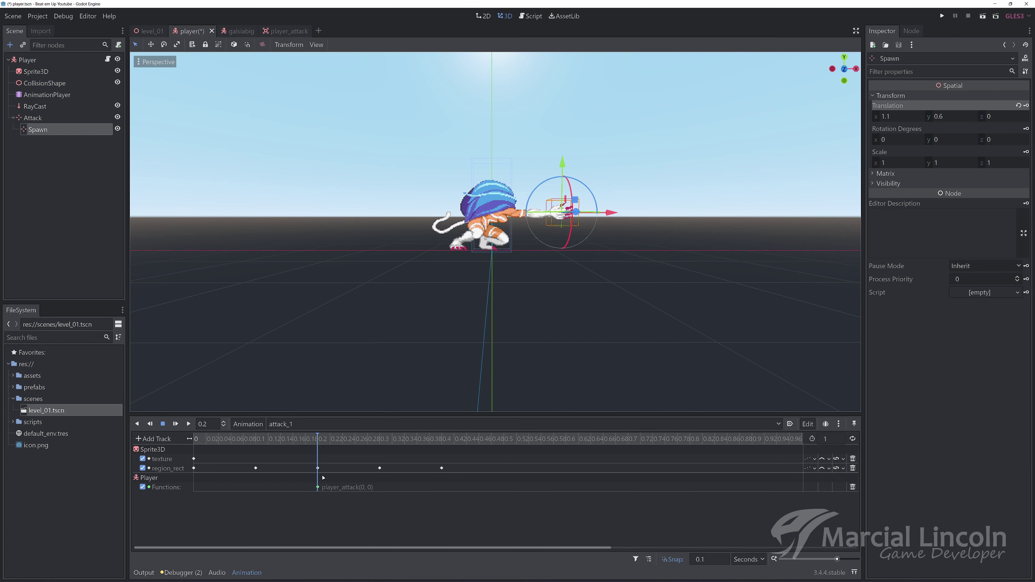
click(318, 488)
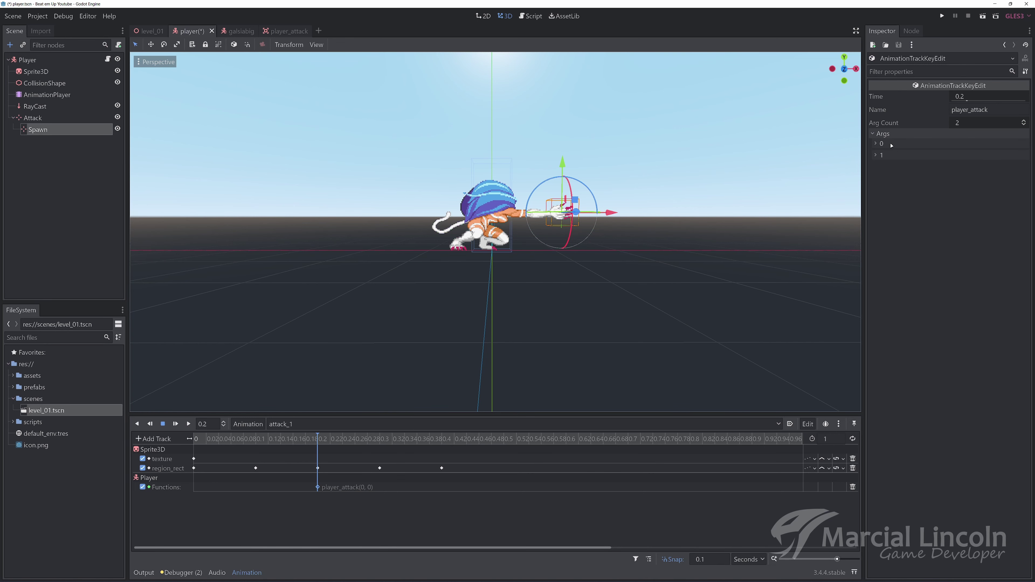
Set the player_attack key's arguments to 1 and 10.
click(890, 134)
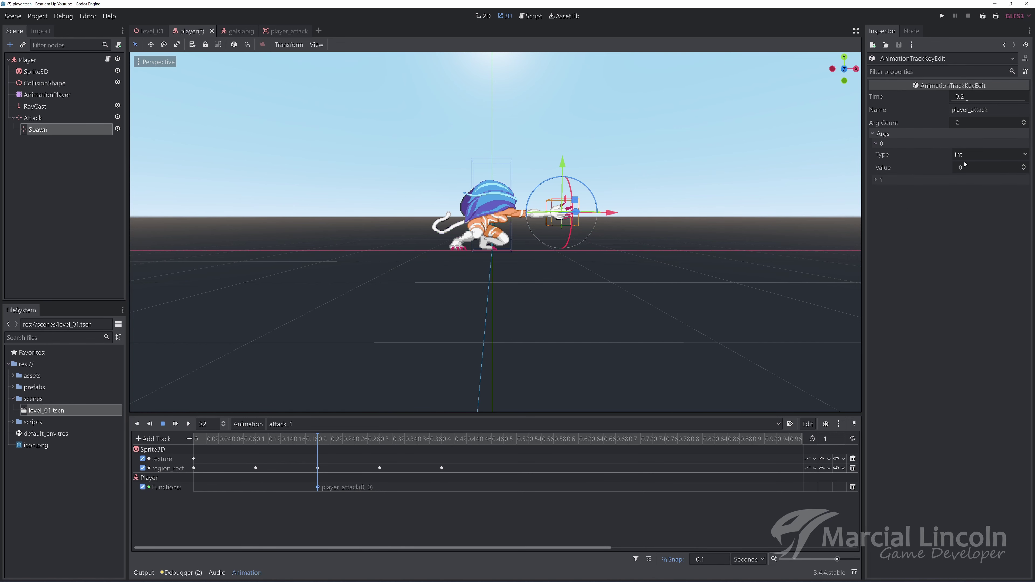
click(967, 167)
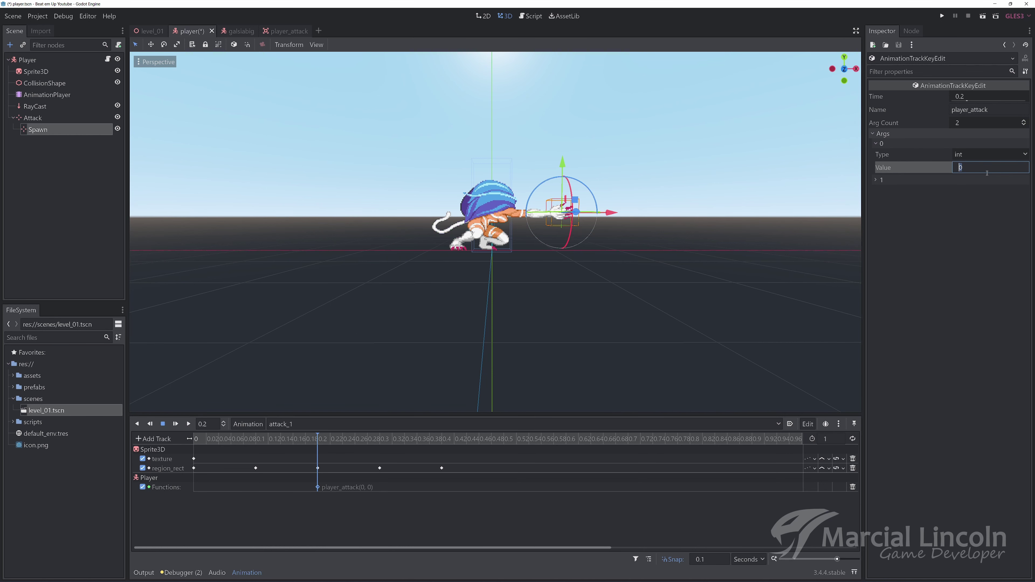
text(1)
click(877, 180)
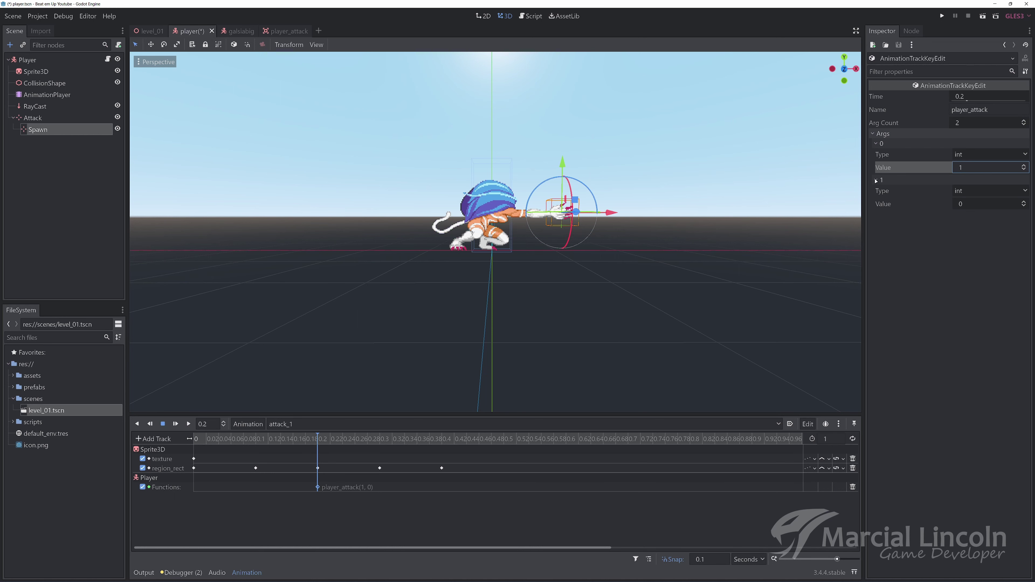
click(970, 204)
text(10)
key(Return)
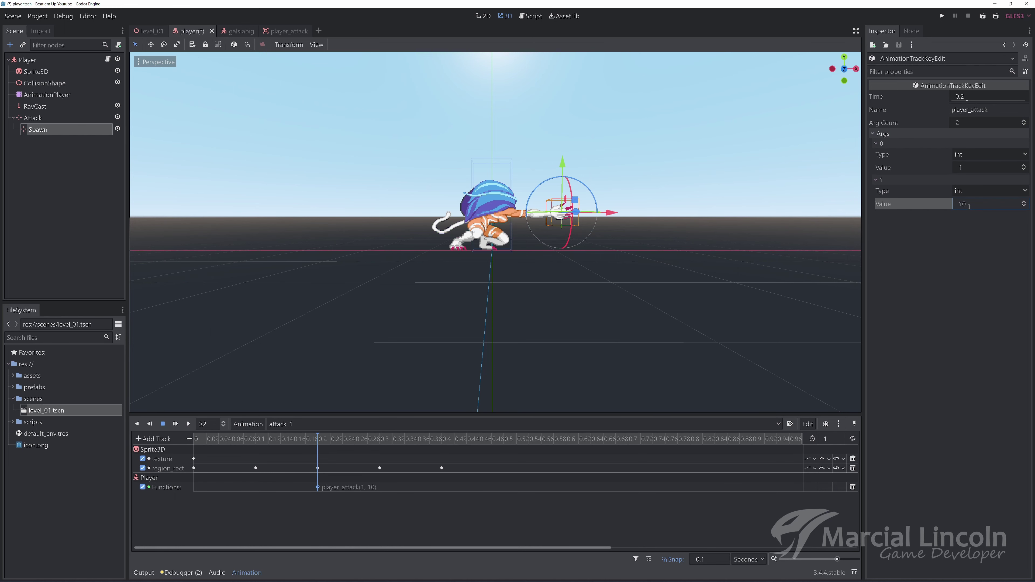
Switch to the attack_2 animation and scrub the playhead near its first frame.
click(358, 426)
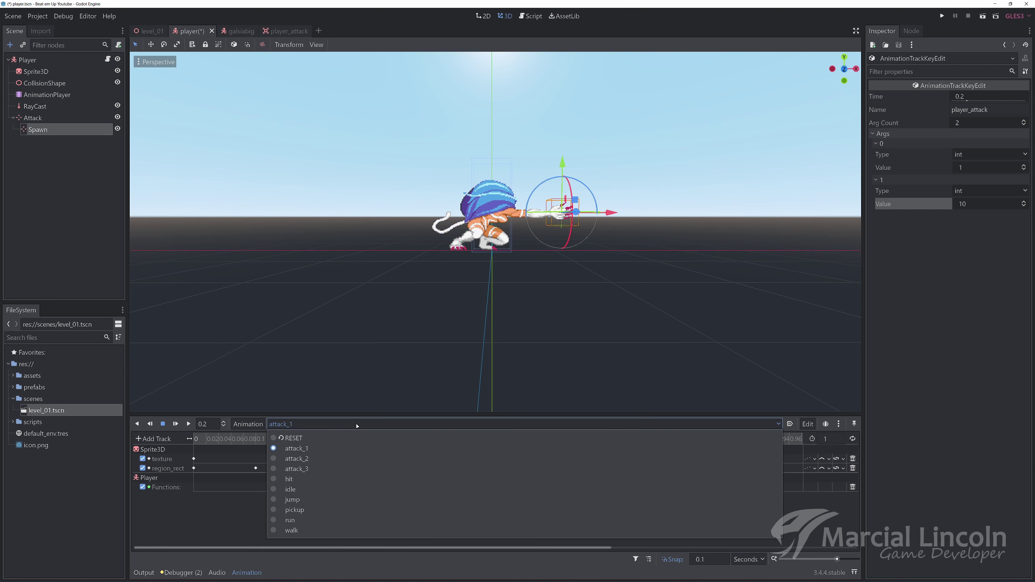
click(321, 459)
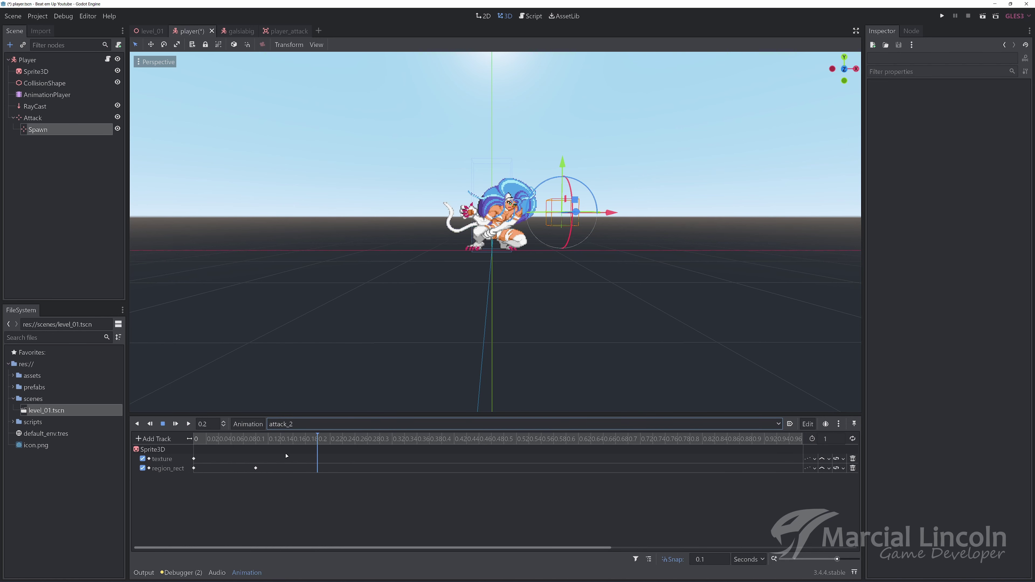
drag(256, 440, 214, 445)
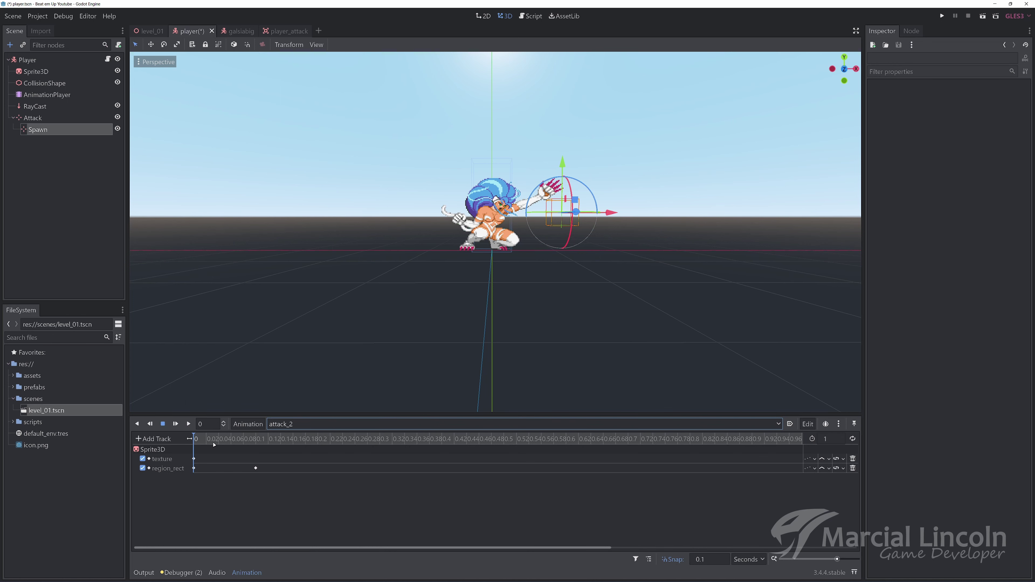
mouse_move(214, 445)
mouse_down()
mouse_move(227, 447)
mouse_move(192, 445)
mouse_up()
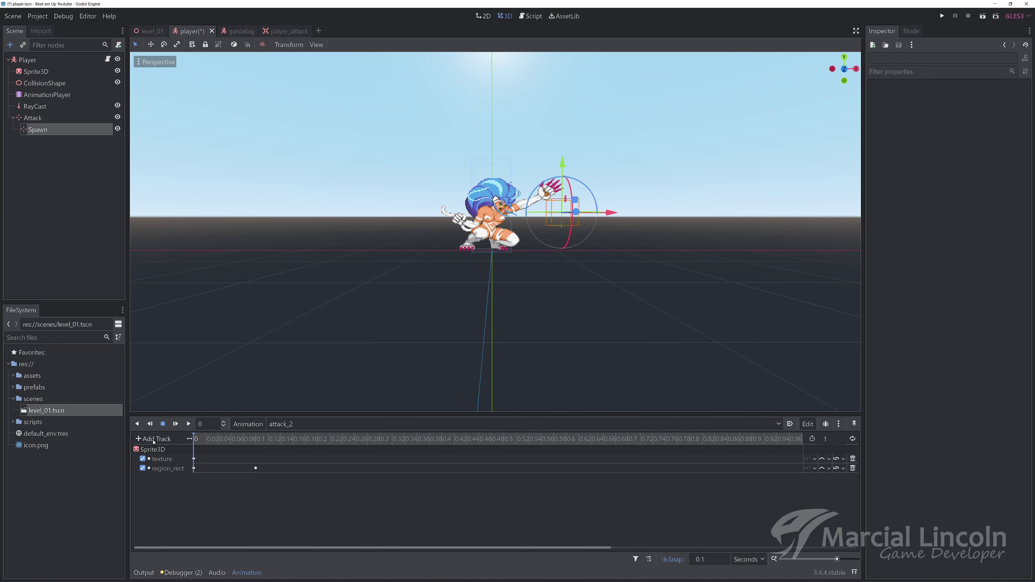
Add a Call Method track on Player with a player_attack key at 0 seconds.
click(154, 439)
click(165, 474)
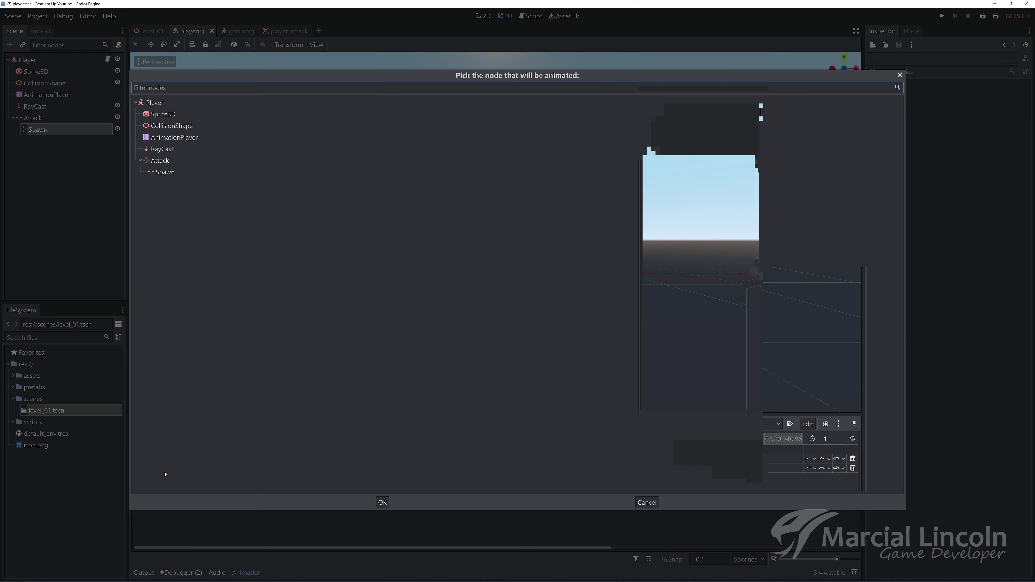
double_click(167, 103)
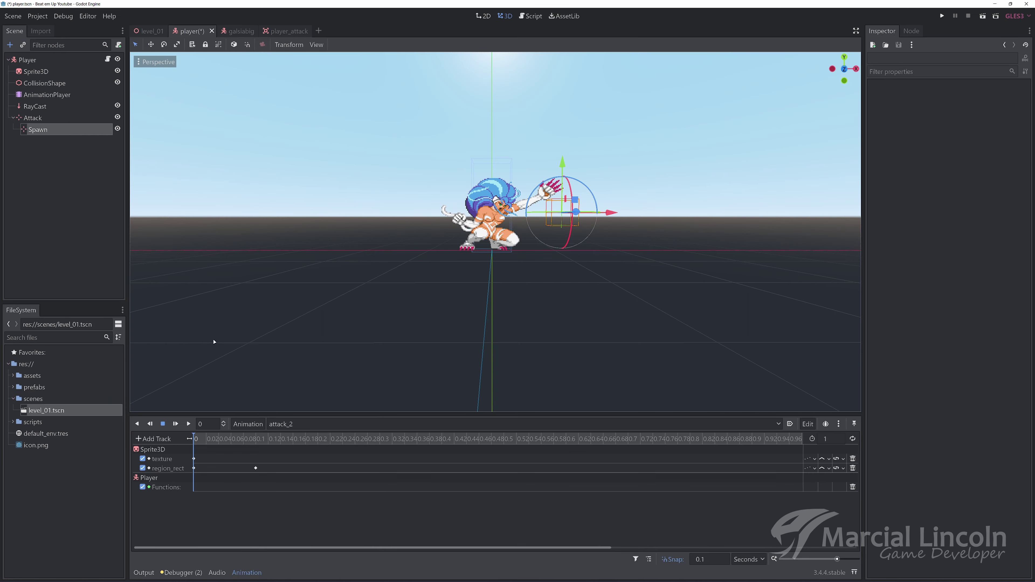
right_click(195, 491)
click(208, 499)
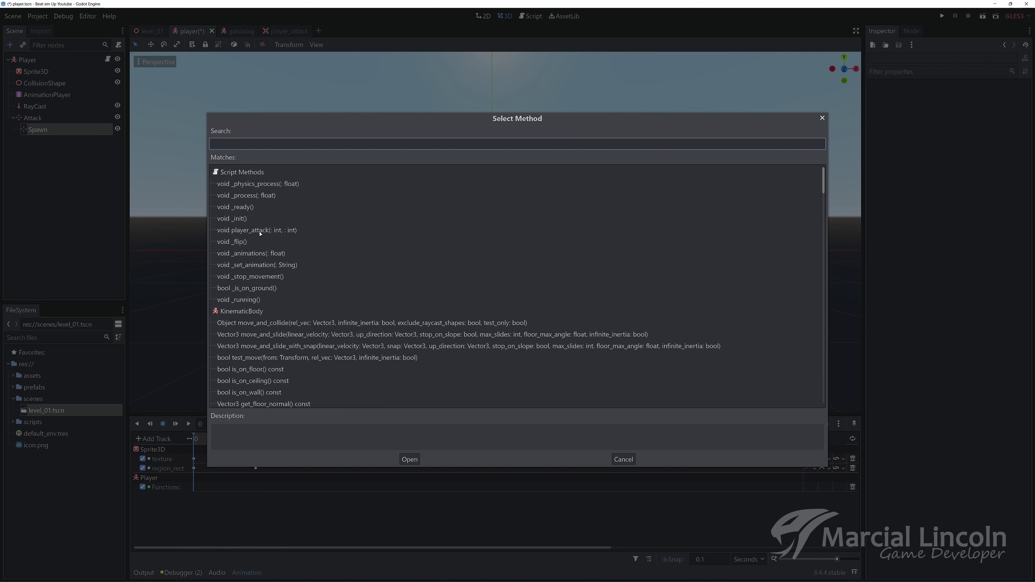
double_click(260, 231)
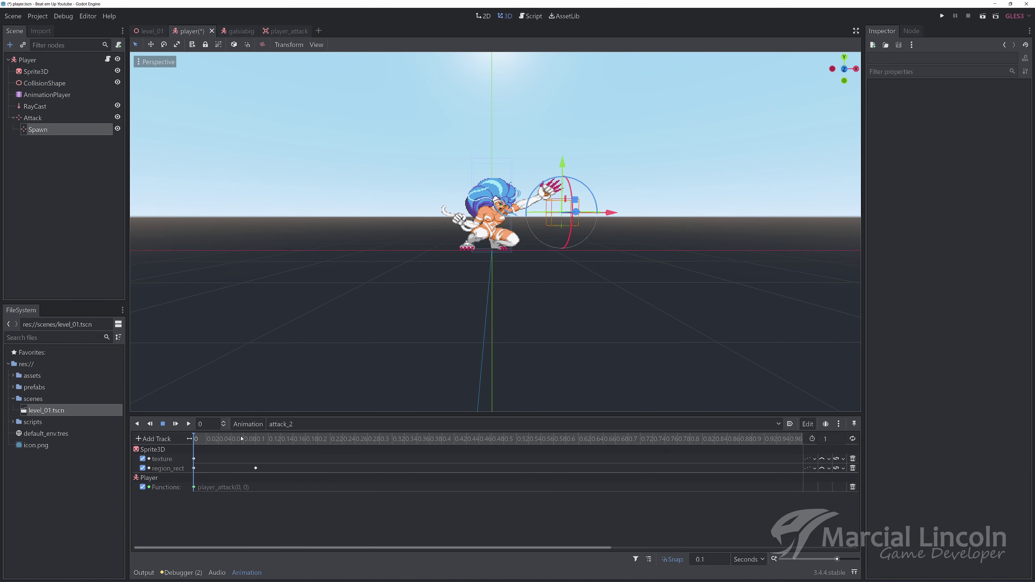
click(194, 488)
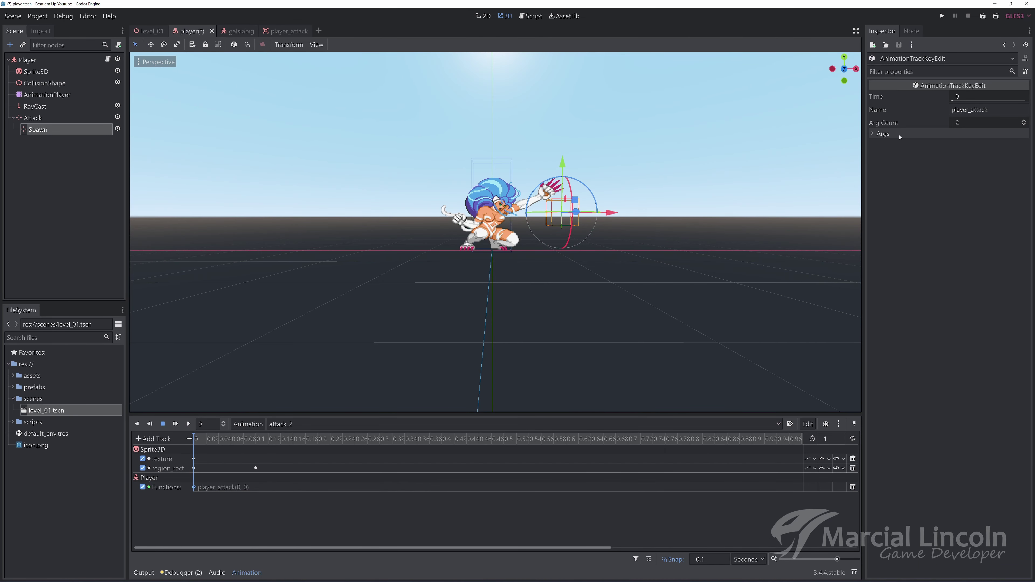
Set the player_attack key's arguments to int 2 and 15 in the Inspector.
click(883, 133)
click(881, 144)
click(975, 154)
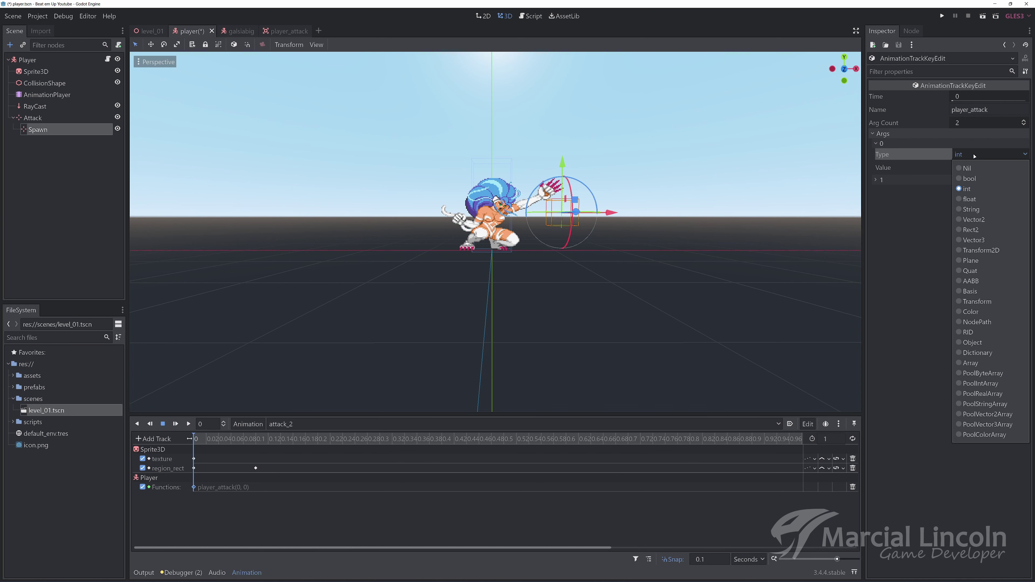
click(967, 189)
click(986, 167)
text(2)
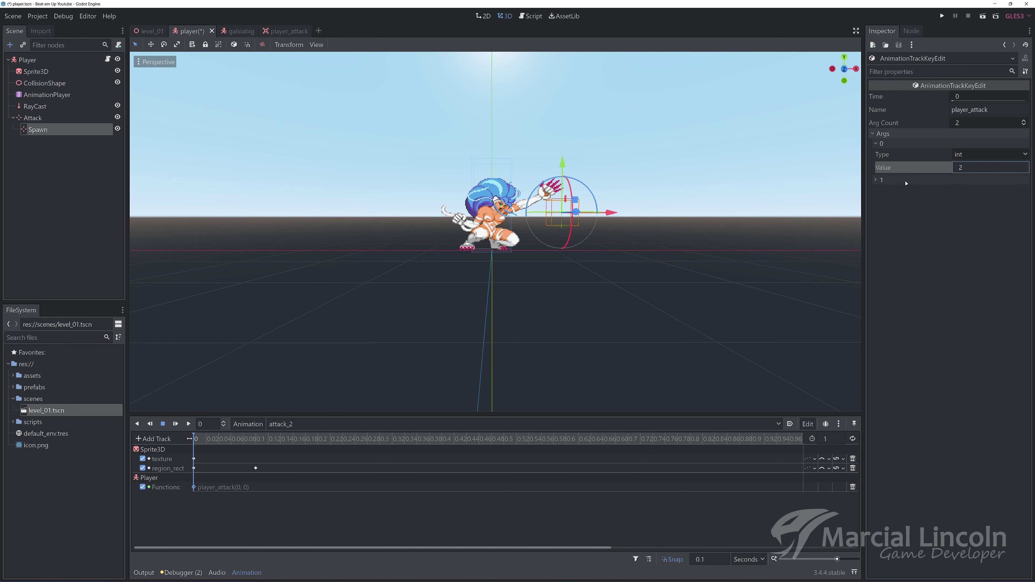
click(907, 183)
click(964, 203)
text(1)
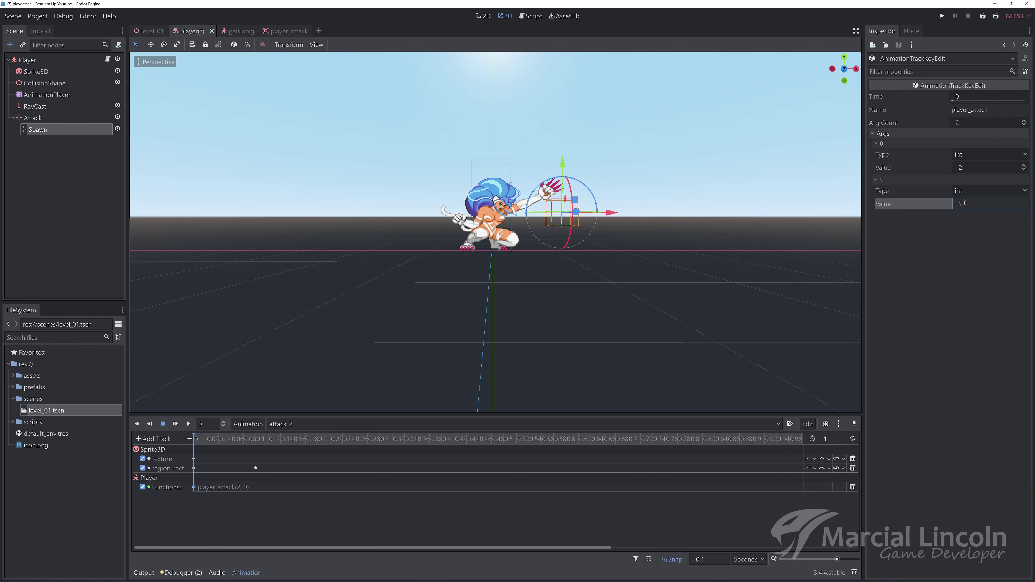
text(5)
key(Return)
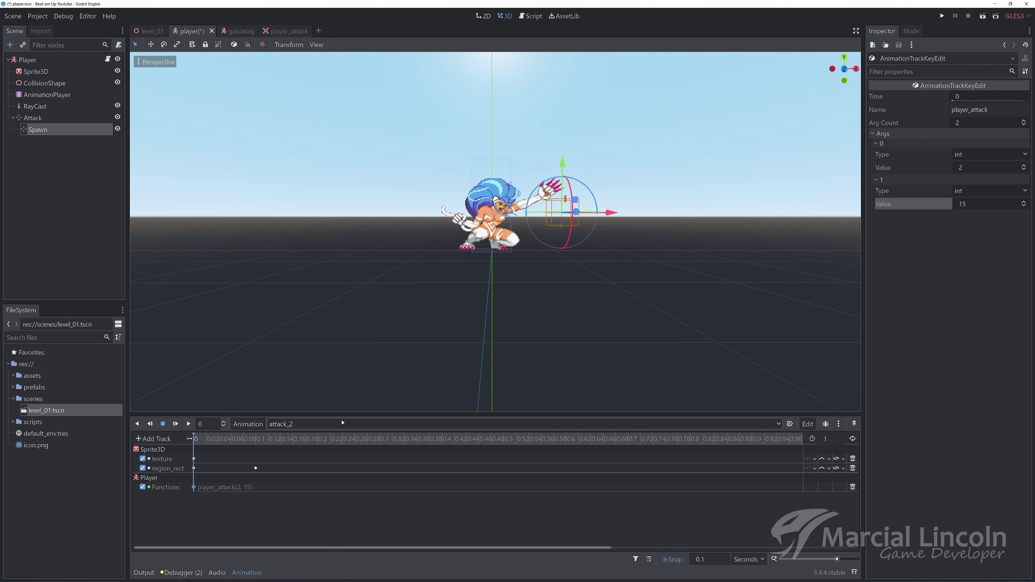
click(342, 424)
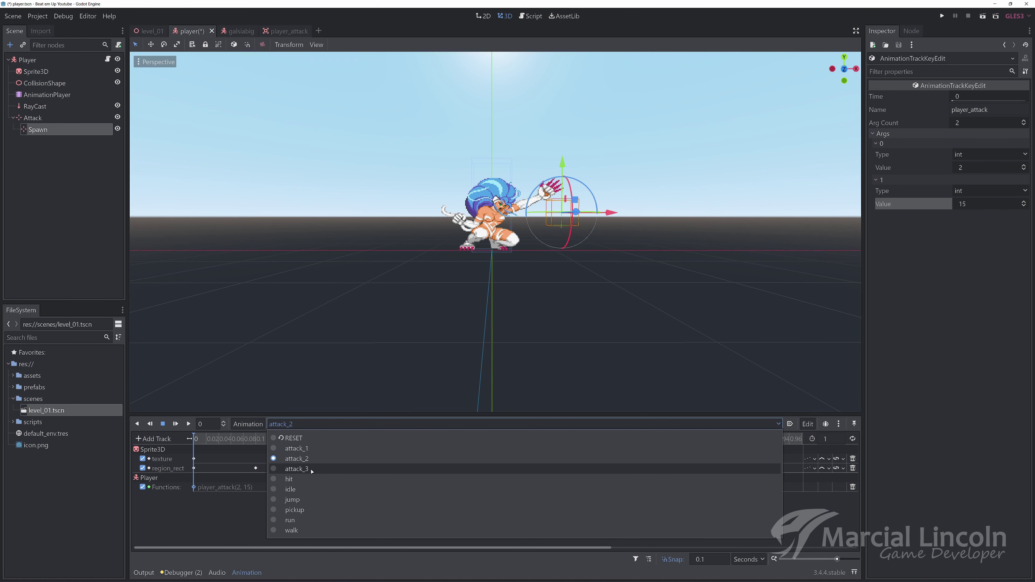
In attack_3, add a Player Call Method track with a player_attack key at 0.1 seconds.
click(312, 469)
click(265, 440)
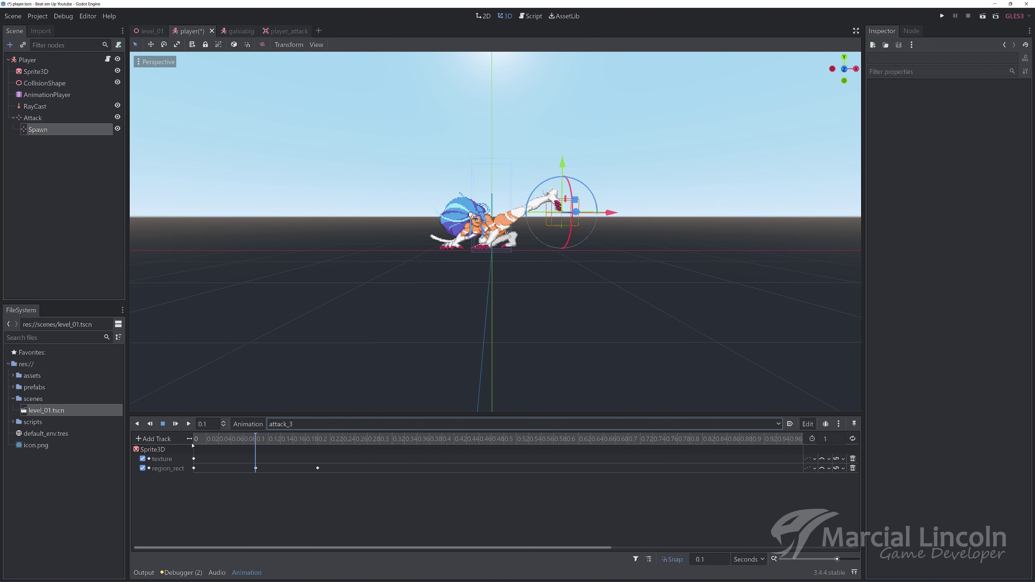
click(154, 438)
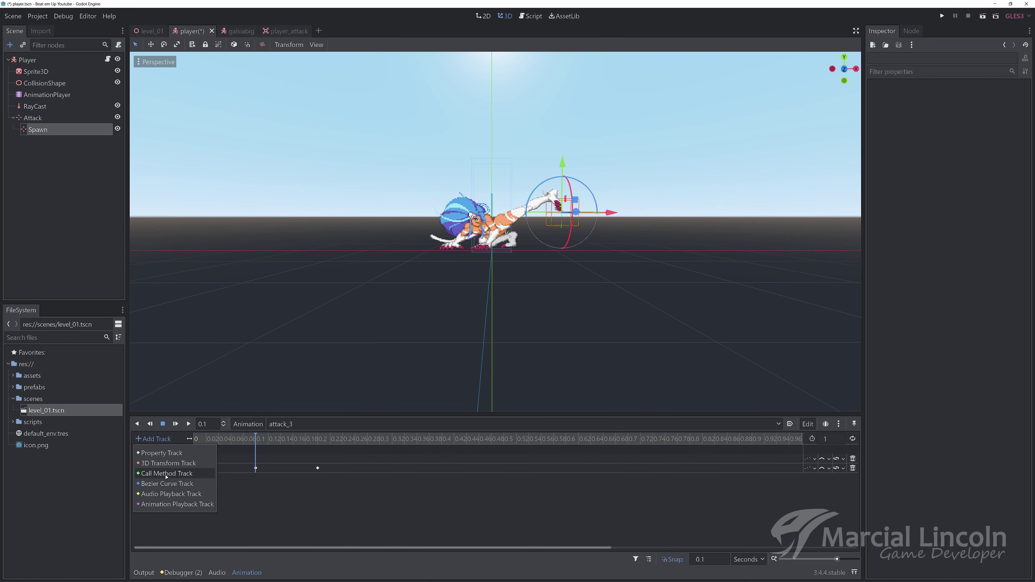
click(167, 474)
double_click(151, 105)
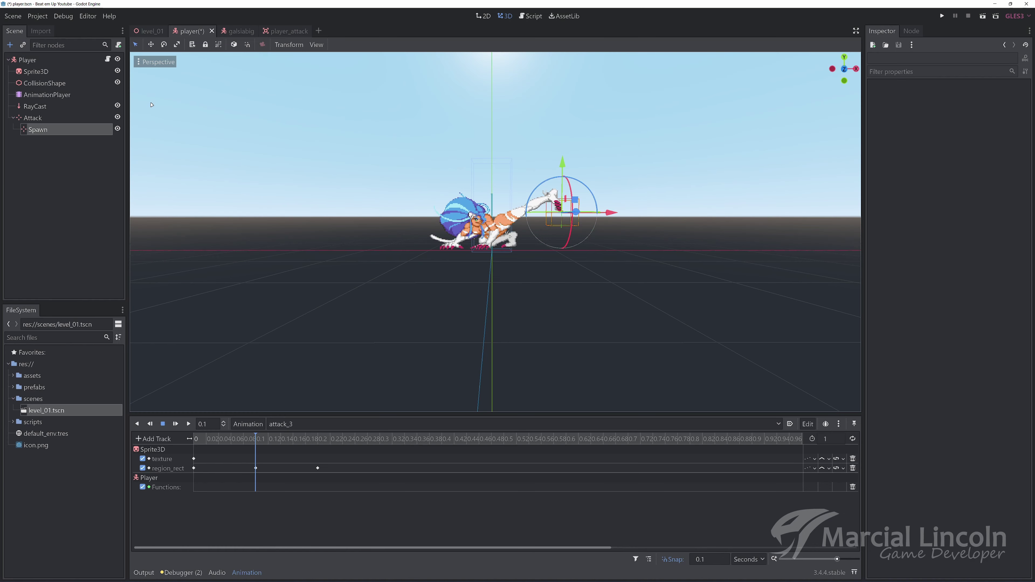
right_click(253, 487)
click(271, 494)
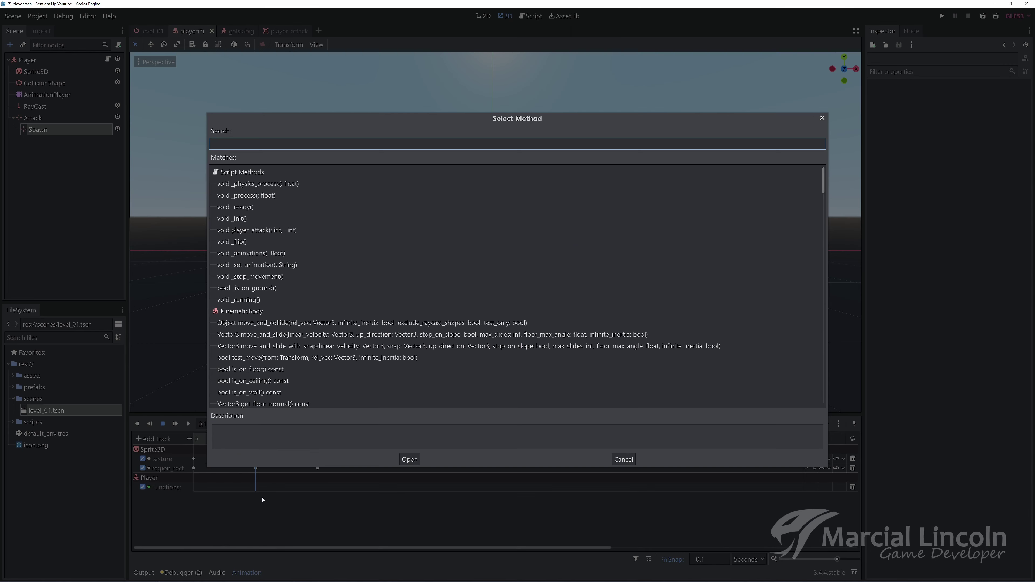
double_click(257, 231)
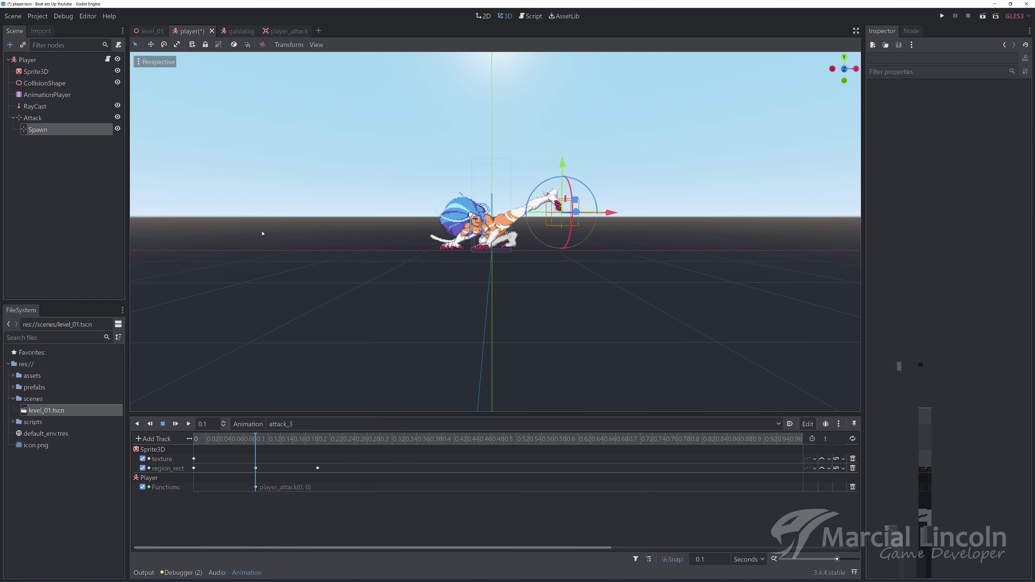
click(256, 488)
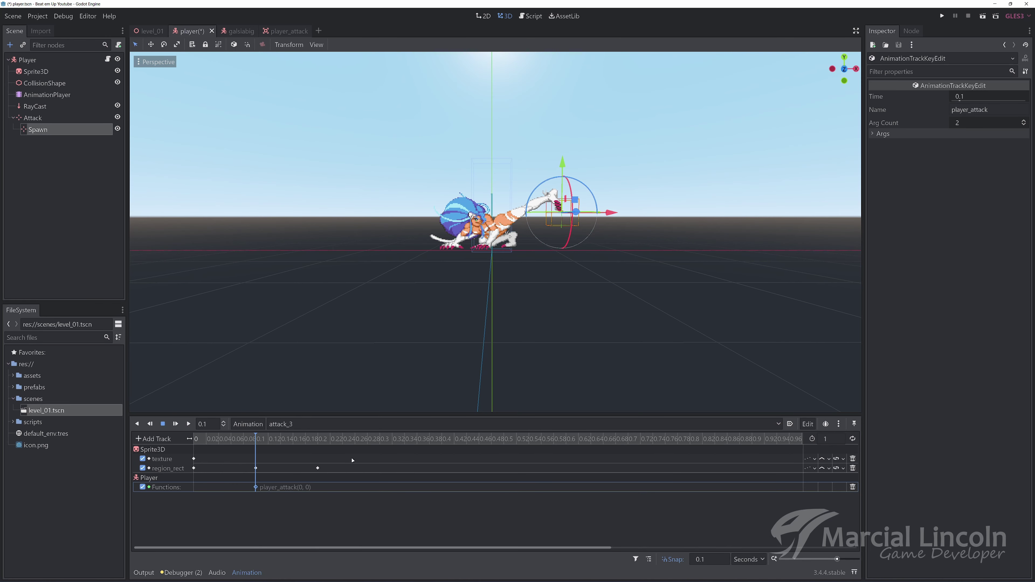
Set the key's arguments to 3 and 20, then save the player scene with Ctrl+S.
click(898, 134)
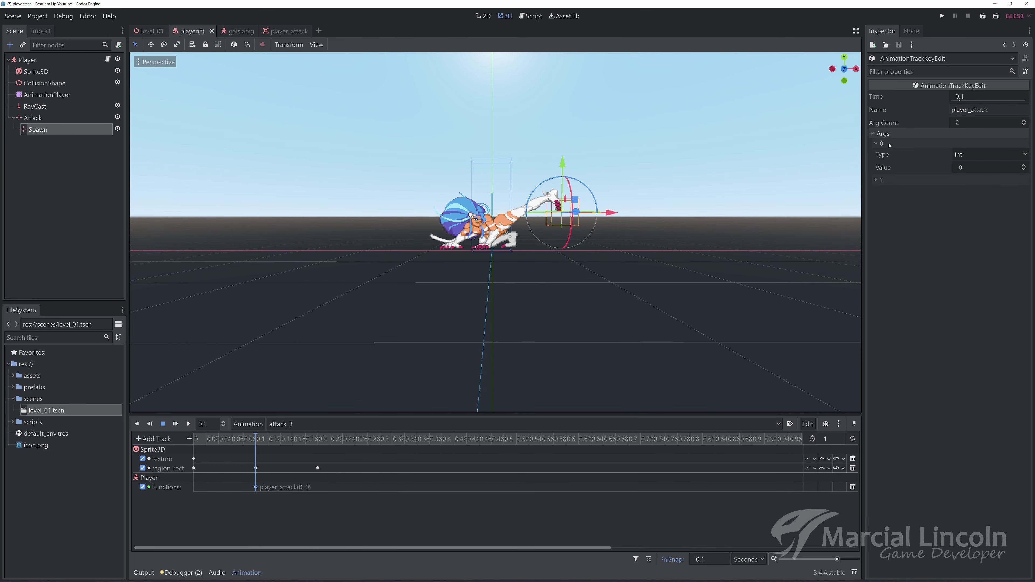
click(977, 168)
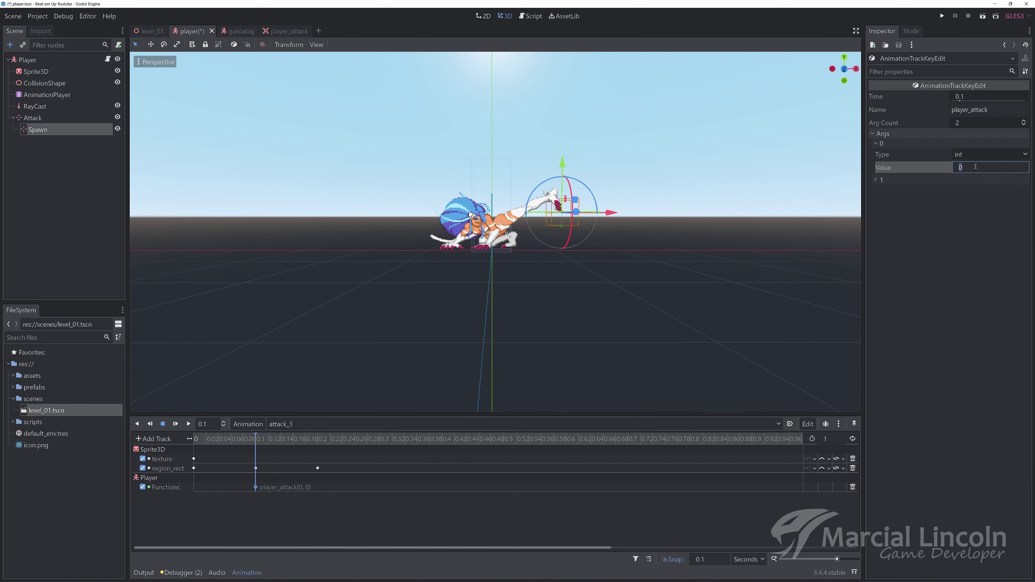
text(3)
click(901, 181)
click(969, 204)
text(20)
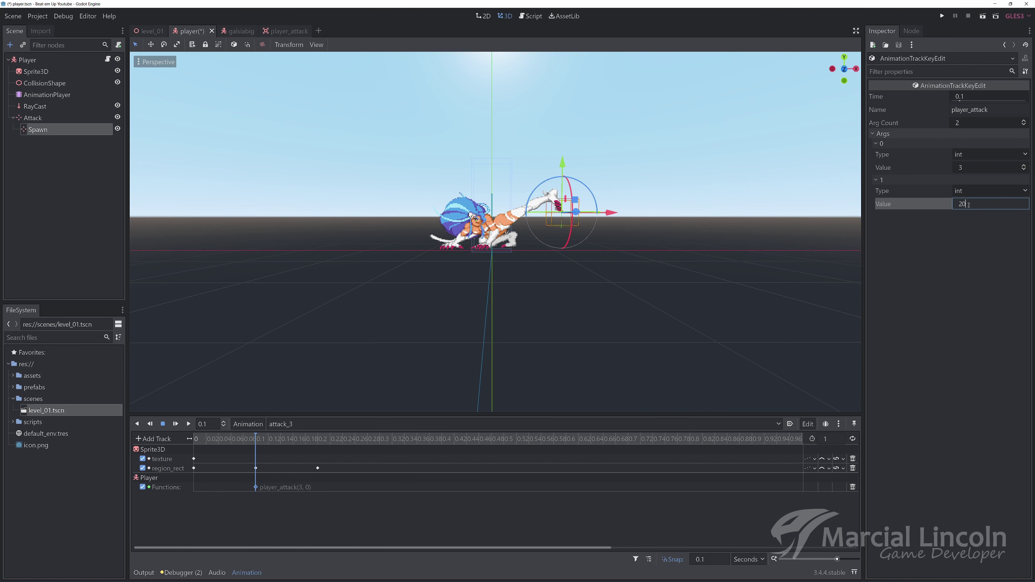
key(Return)
key(Return)
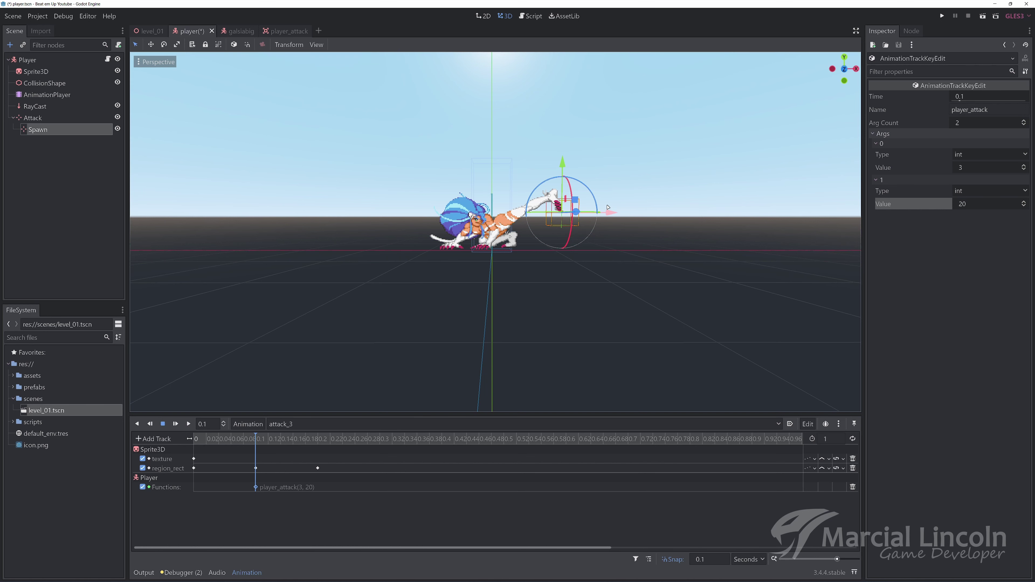
key(ctrl+s)
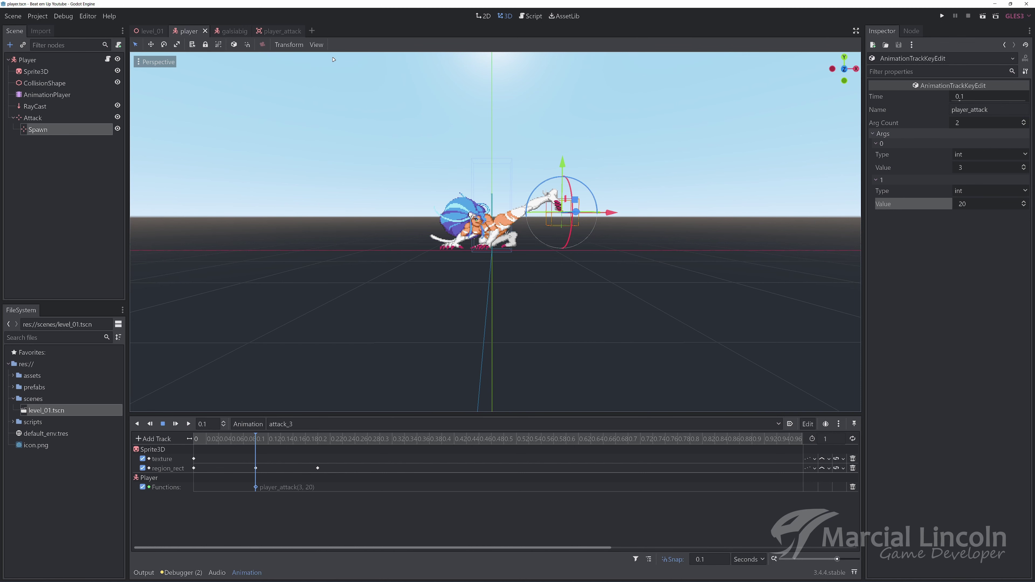
In the Script editor, open enemy.gd and scroll to its _movement and _animations functions.
click(532, 17)
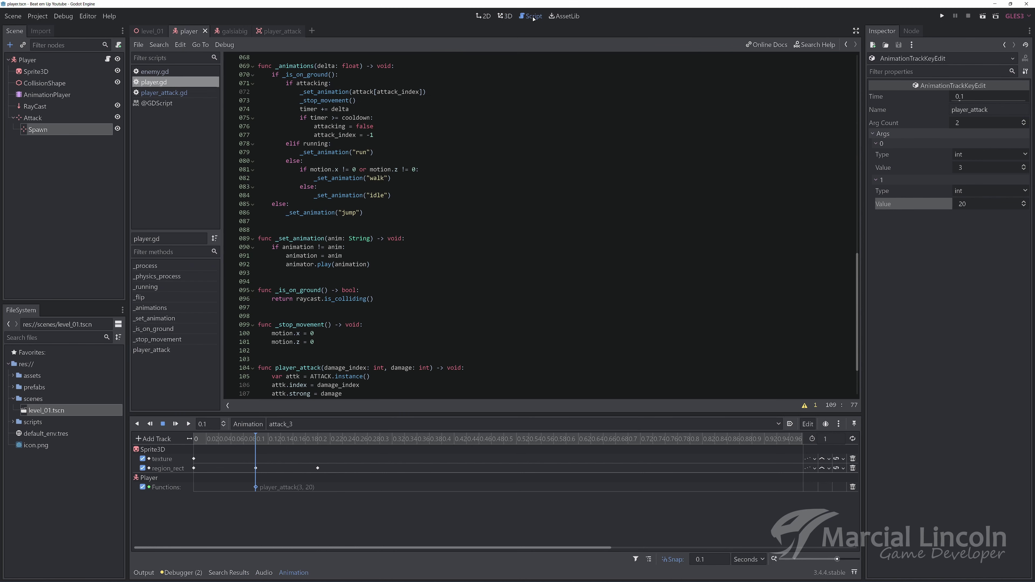
scroll(510, 244, down, 3)
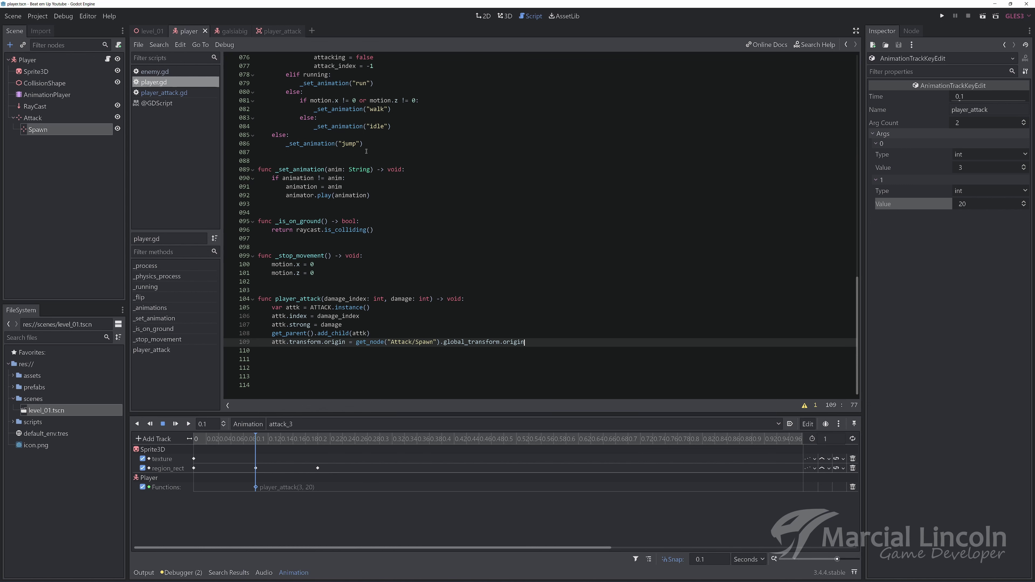
click(173, 73)
scroll(412, 170, down, 2)
scroll(412, 170, down, 2)
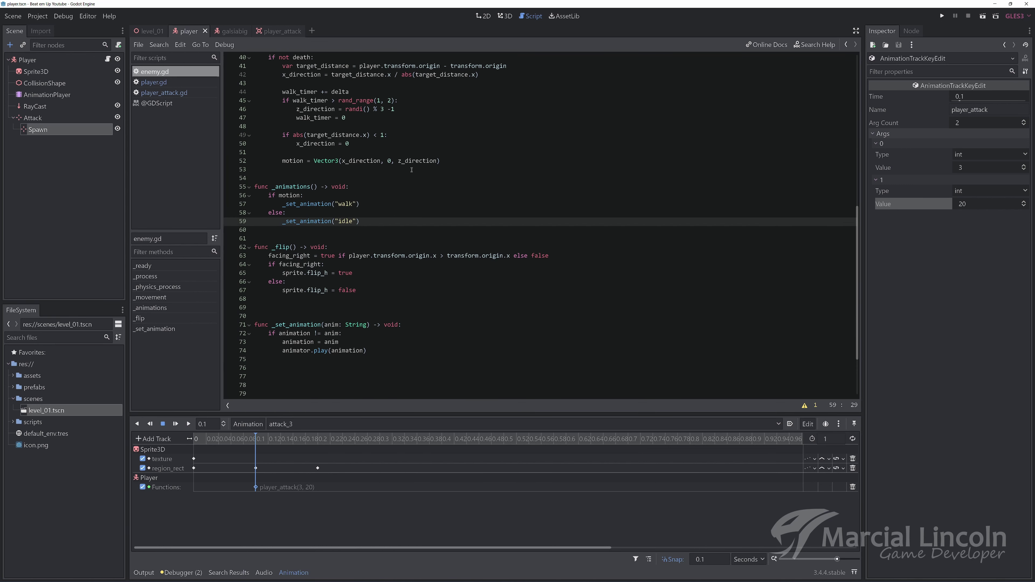
scroll(412, 170, down, 3)
scroll(411, 170, up, 7)
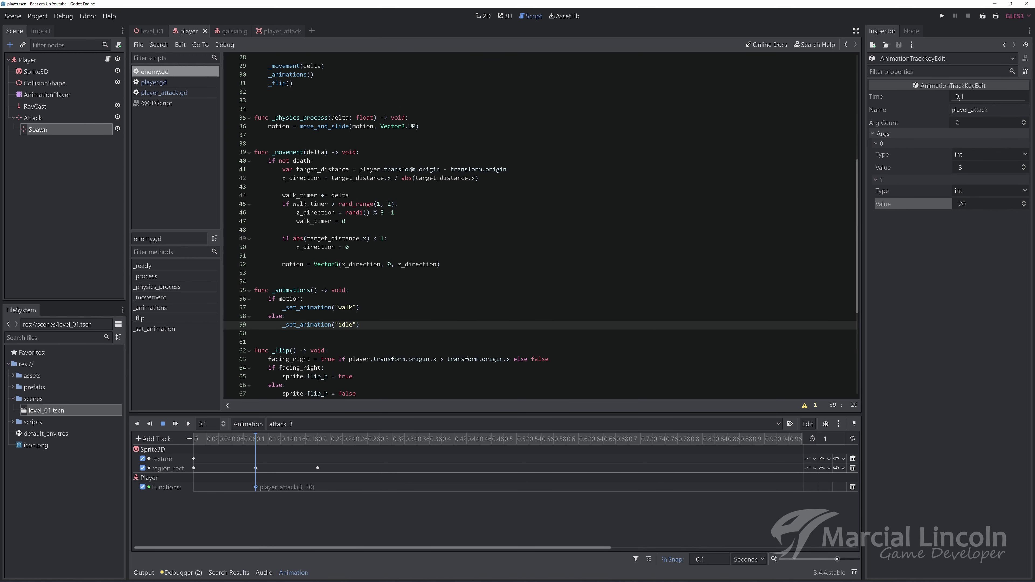
scroll(412, 170, up, 2)
scroll(388, 203, down, 2)
Add a 'func take_damage(damage_index: int, damage: int) -> void:' function after the _movement code.
click(385, 273)
key(Return)
key(Return)
key(Return)
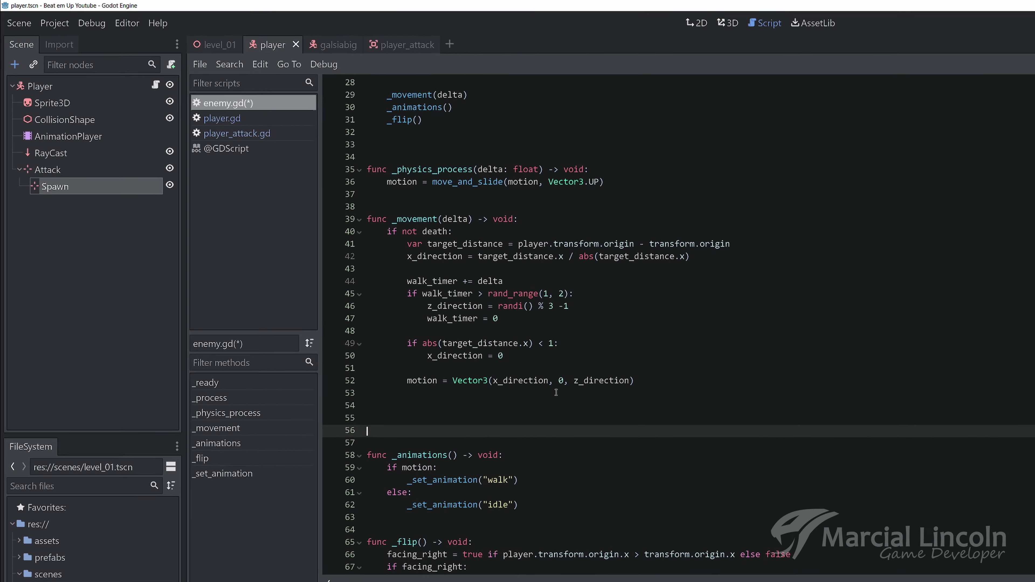
text(func )
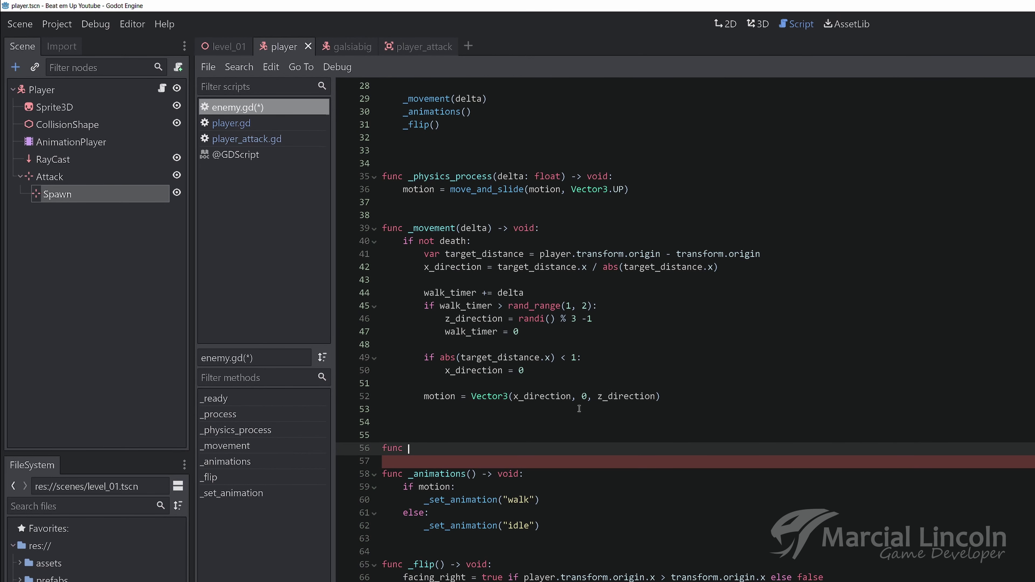
text(take_dam)
text(age()
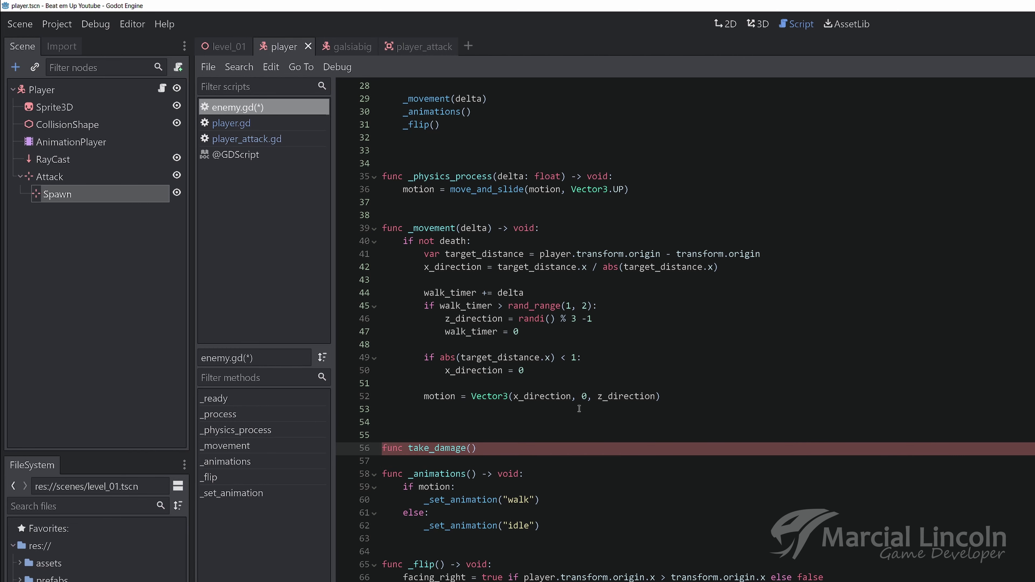
text(dama)
text(ge_index)
text(: int, )
text(damage: i)
text(nt) -> void)
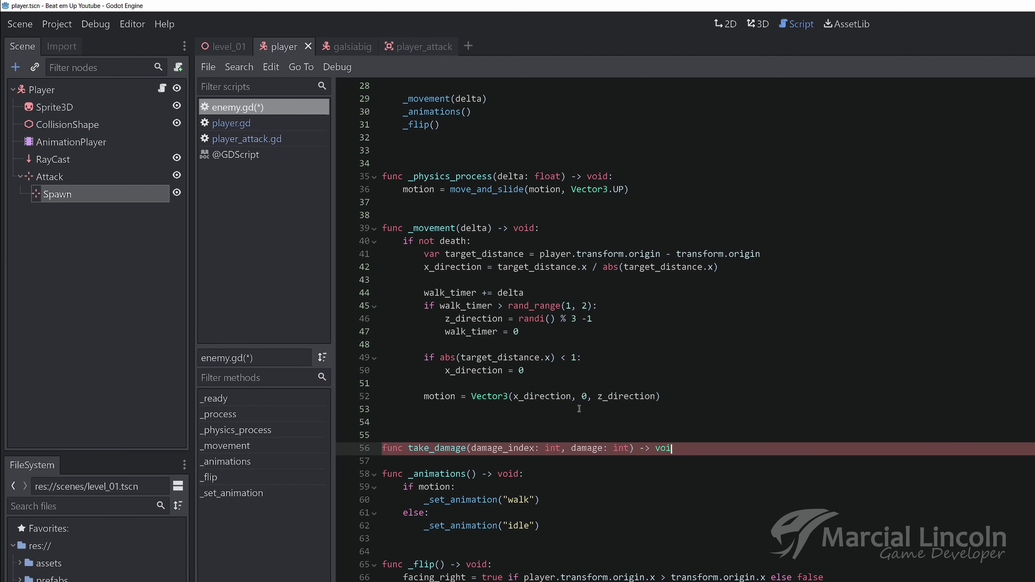
text(:)
key(Return)
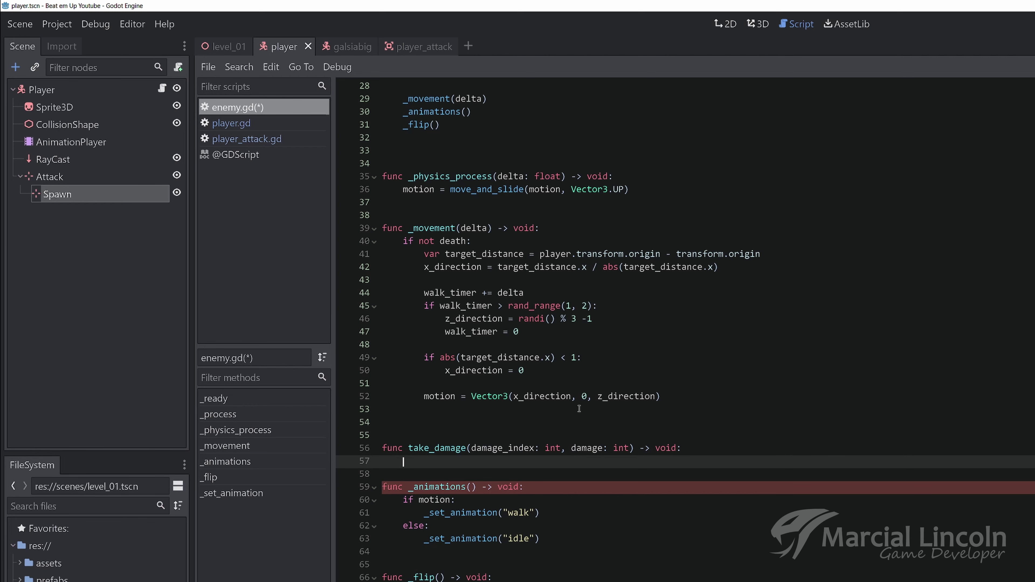
Start take_damage with an 'if death: return' guard, leaving blank lines below it.
text(if )
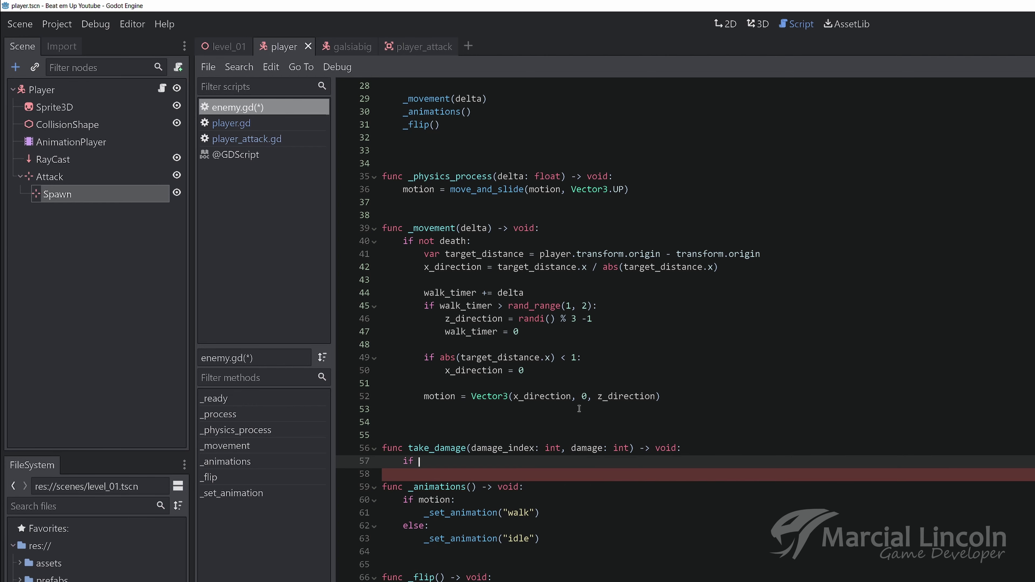
text(de)
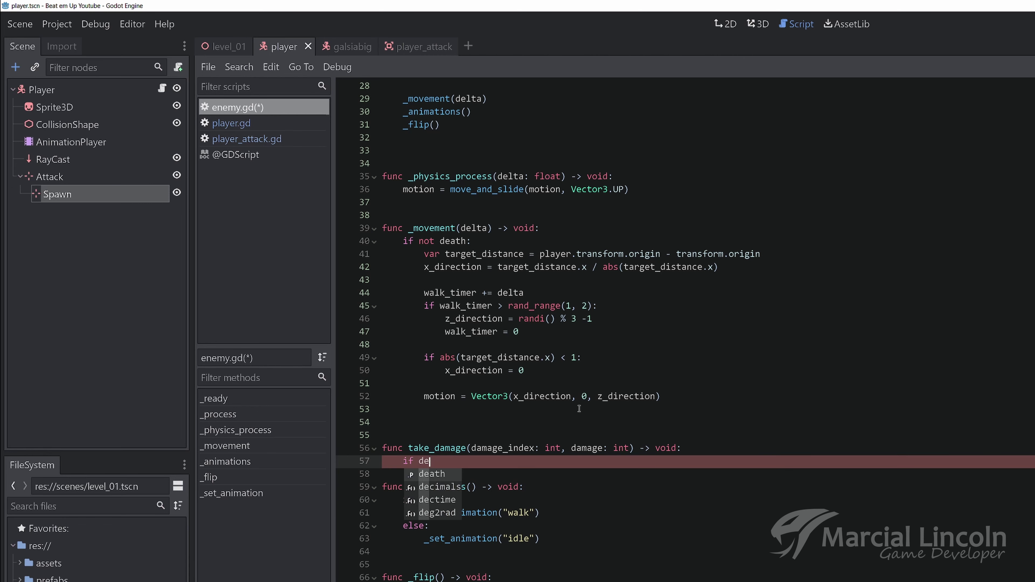
key(Return)
text(:)
key(Return)
text(retu)
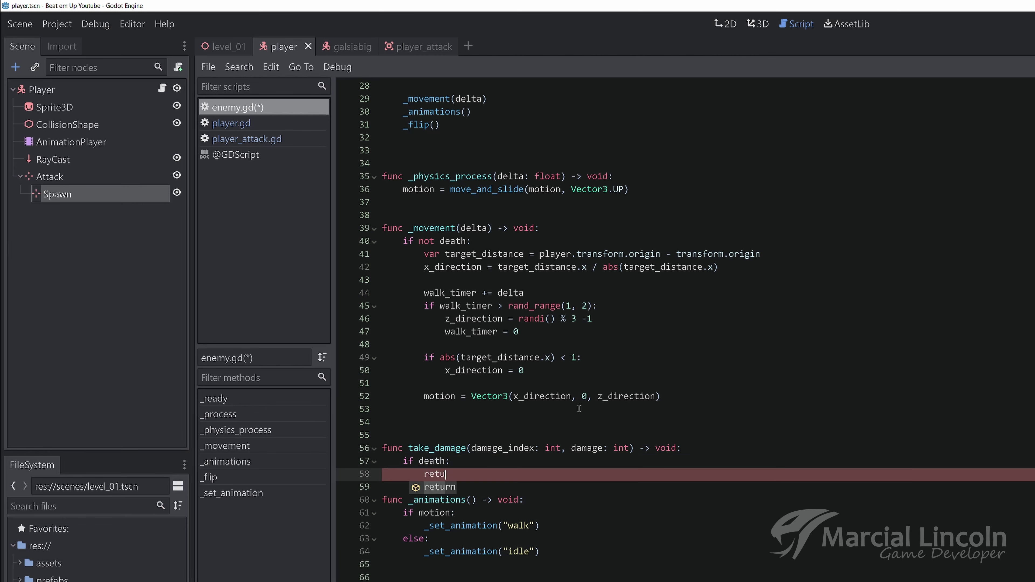
key(Return)
key(Return)
key(Return)
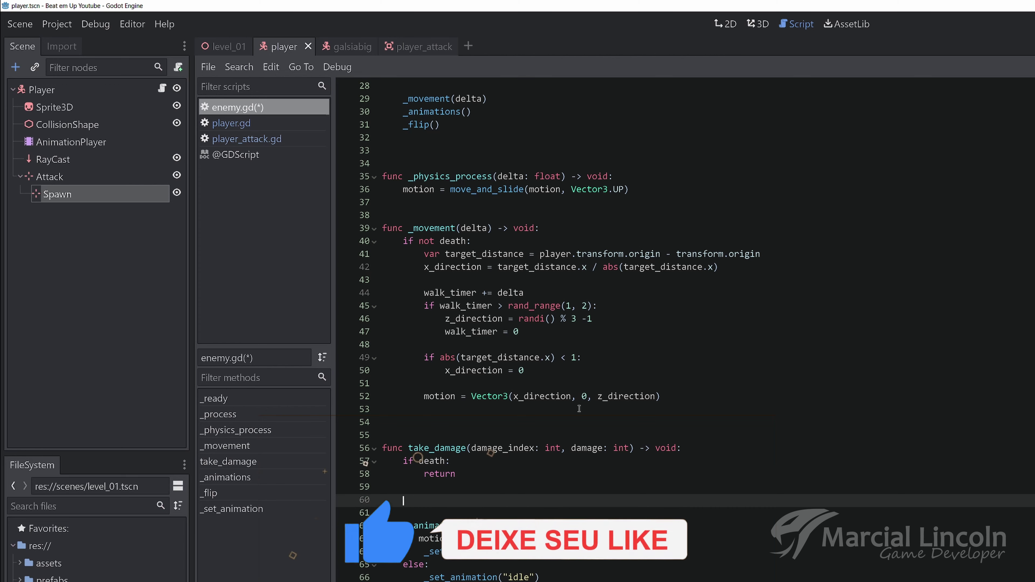
key(Return)
key(BackSpace)
key(Return)
click(424, 500)
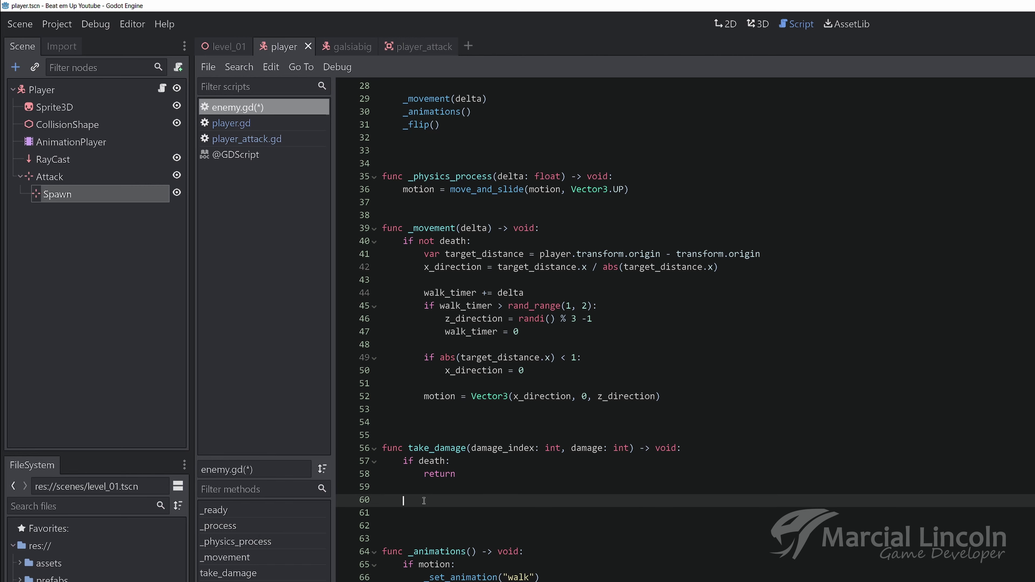
text(he)
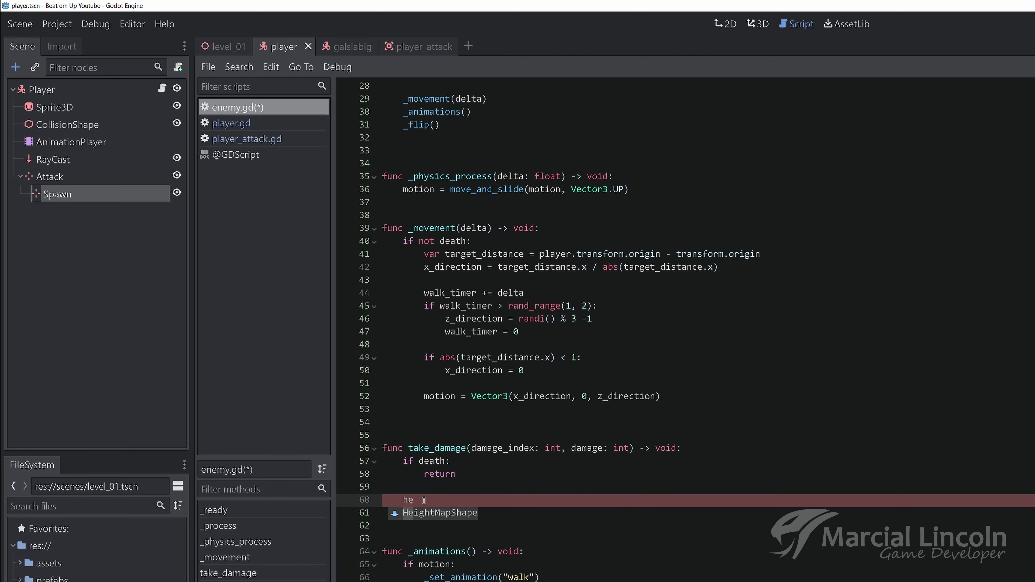
key(BackSpace)
Declare 'var health := 100' on a new line after the facing_right variable.
scroll(424, 501, up, 9)
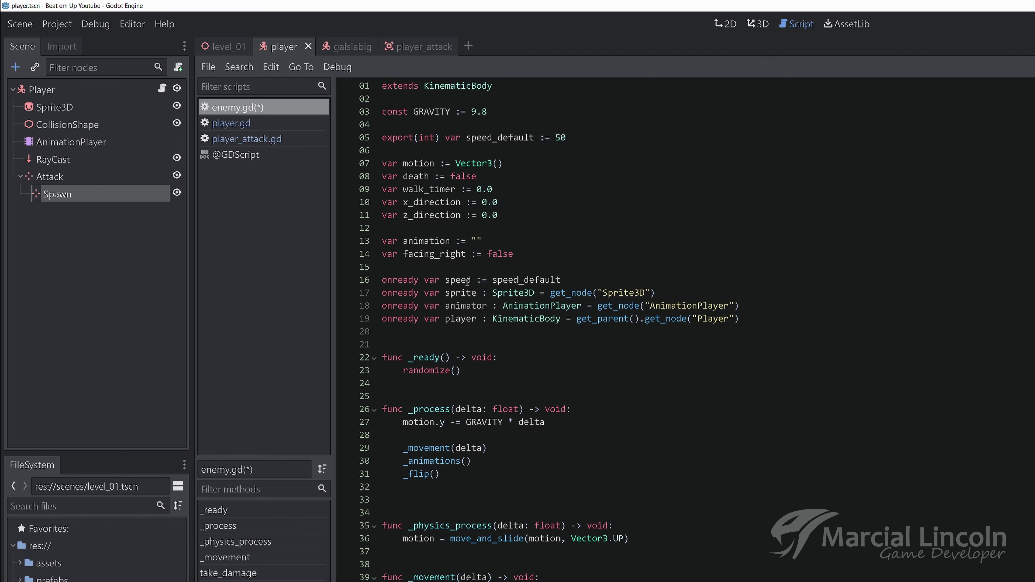
click(531, 254)
key(Return)
text(var h)
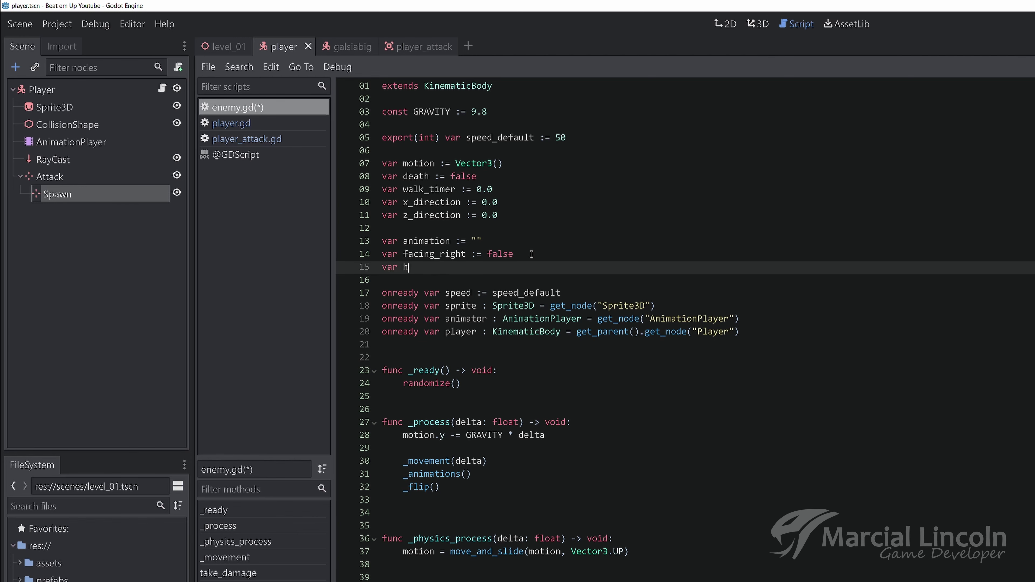
text(ealth :=- 1)
text(00)
key(BackSpace)
key(BackSpace)
key(BackSpace)
key(BackSpace)
key(BackSpace)
text(100)
In take_damage below the guard, begin typing 'health = max(0, health' on line 61.
scroll(584, 323, down, 4)
scroll(530, 338, down, 6)
scroll(469, 359, down, 3)
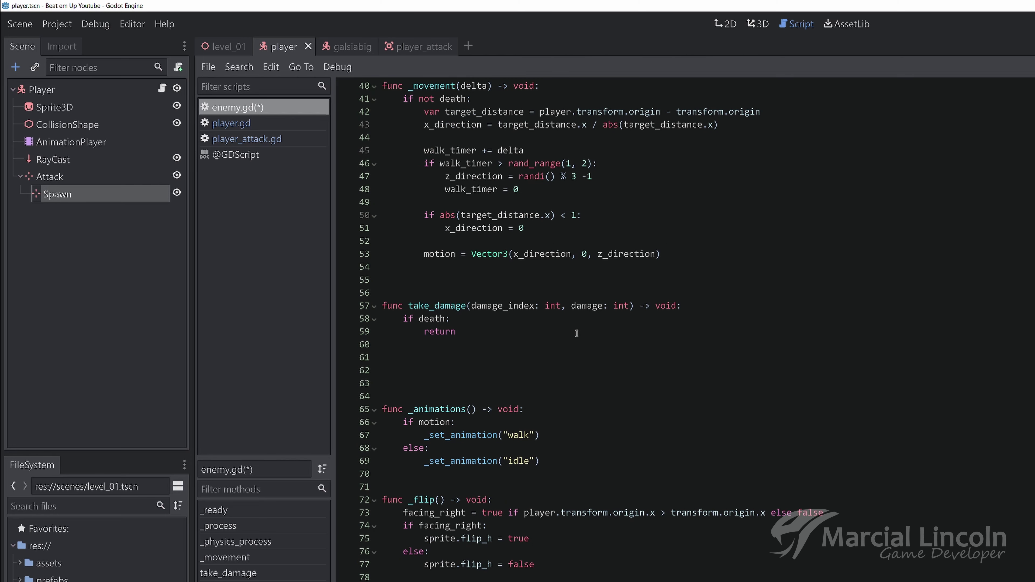
click(448, 365)
click(489, 356)
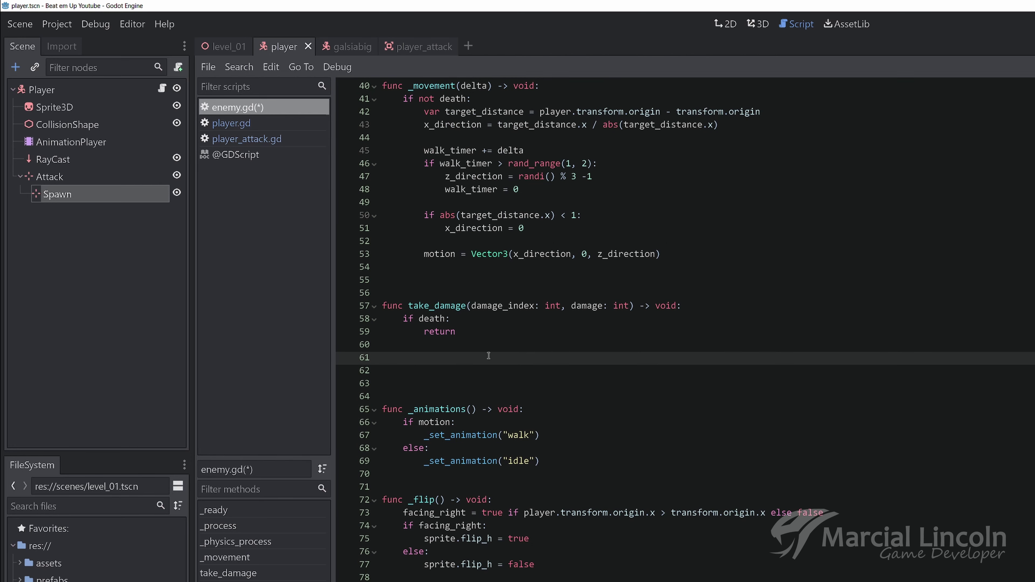
text(health )
text(= )
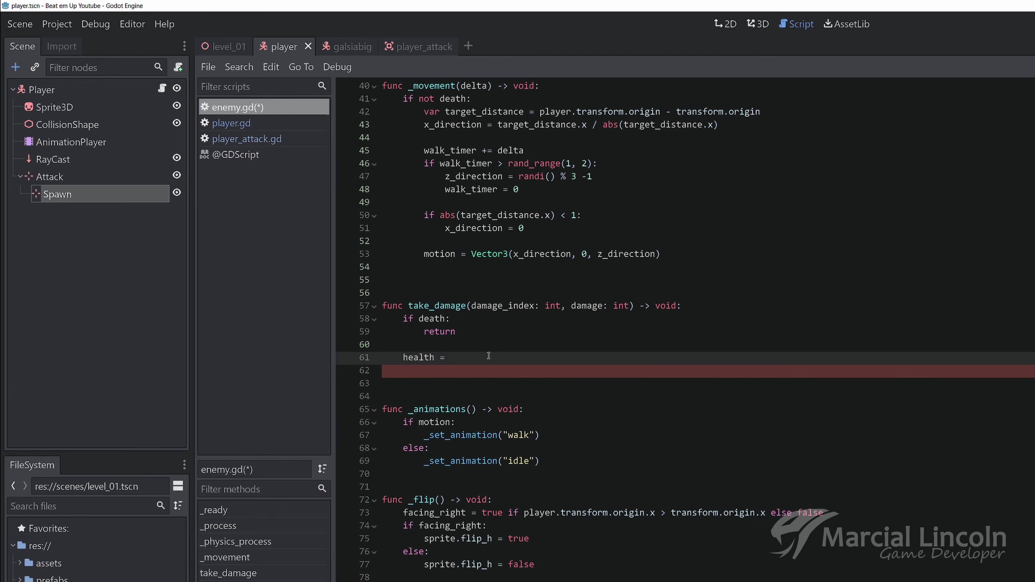
text(max)
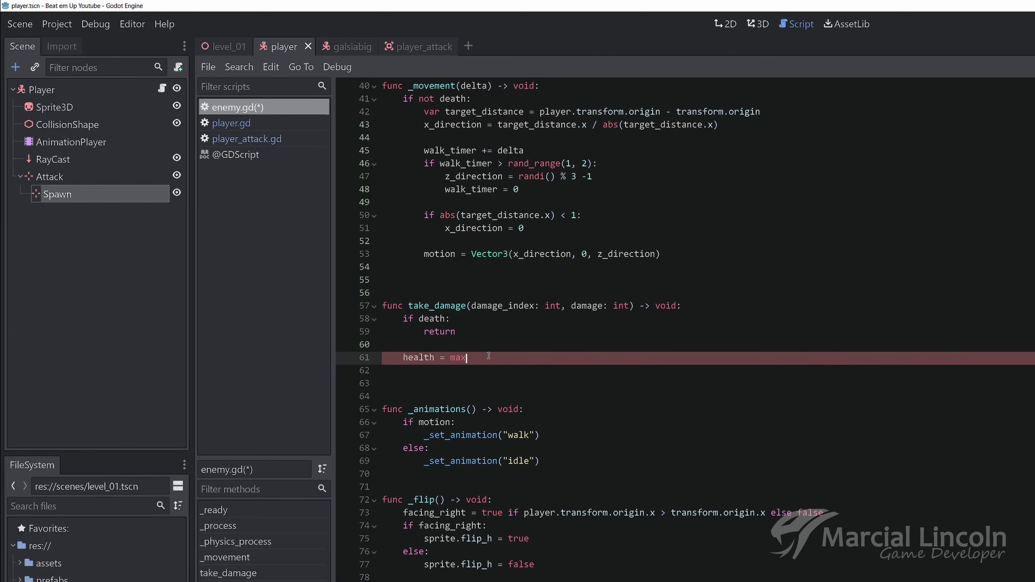
text((0, he)
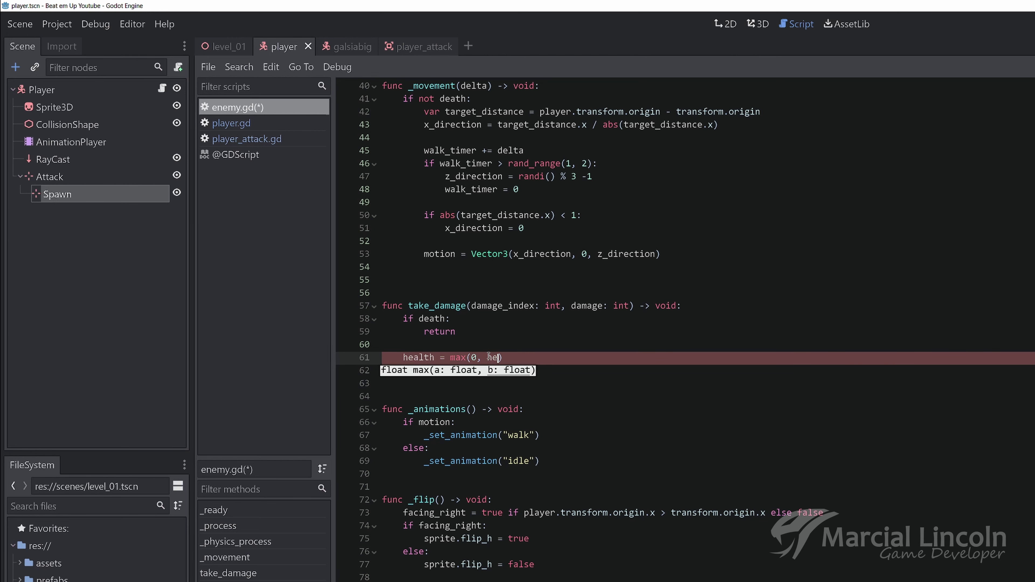
key(Return)
Finish line 61 as 'health = max(0, health - damage)' using the damage autocomplete.
text(- da)
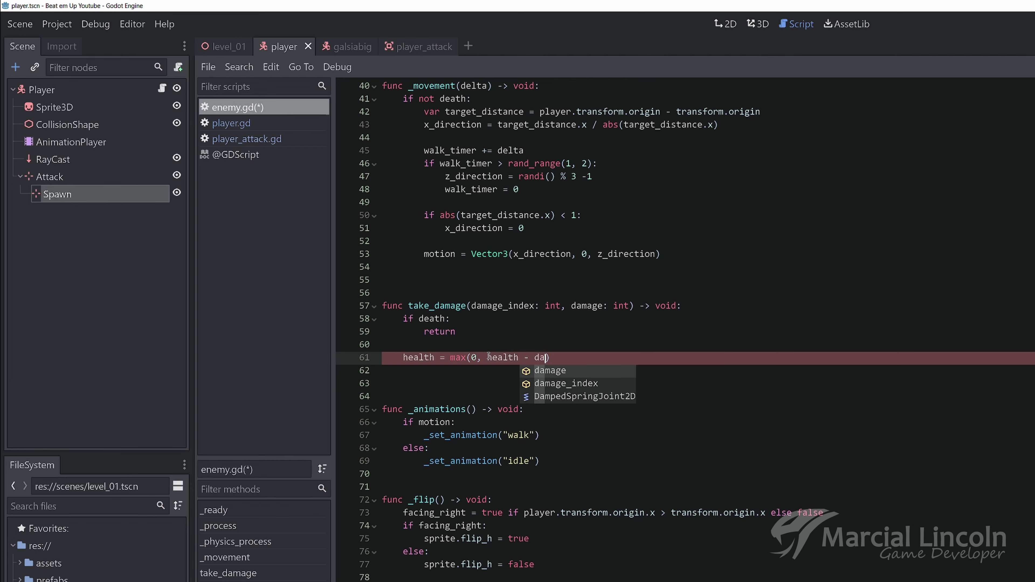
key(Return)
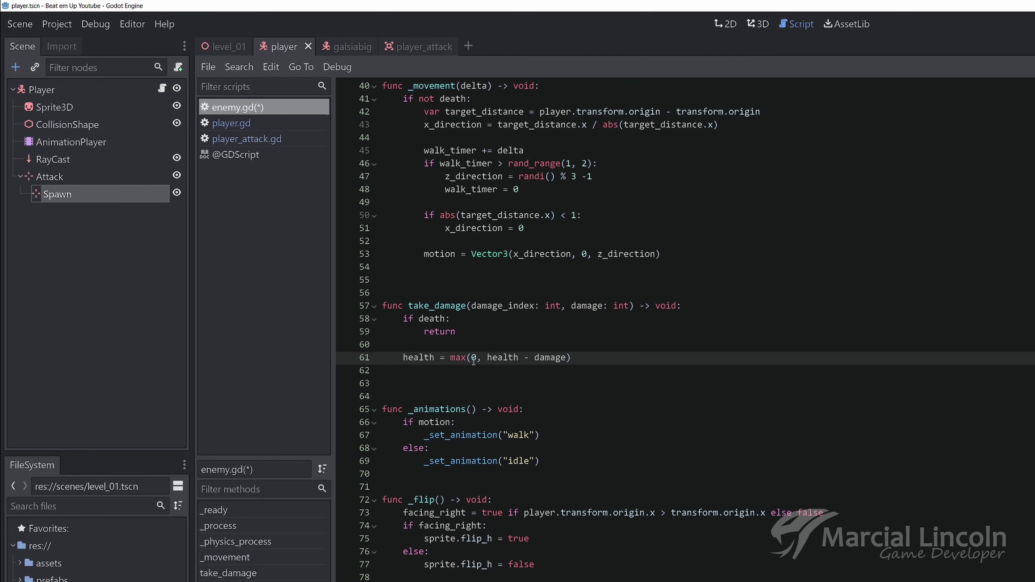
Below the health line, add 'if health <= 0:' with a _death() call in its body.
click(576, 358)
key(Return)
text(if he)
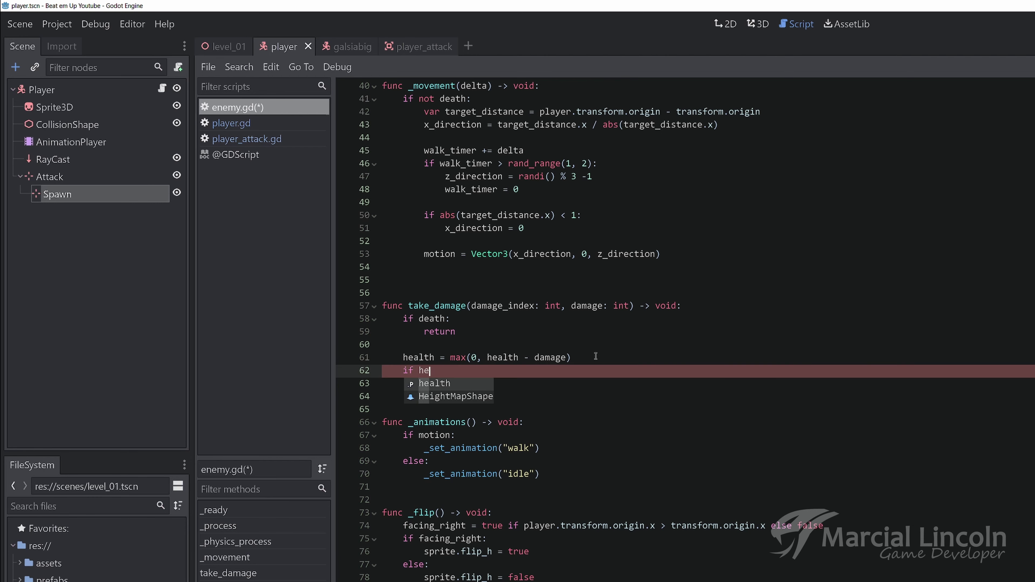
text(alth <)
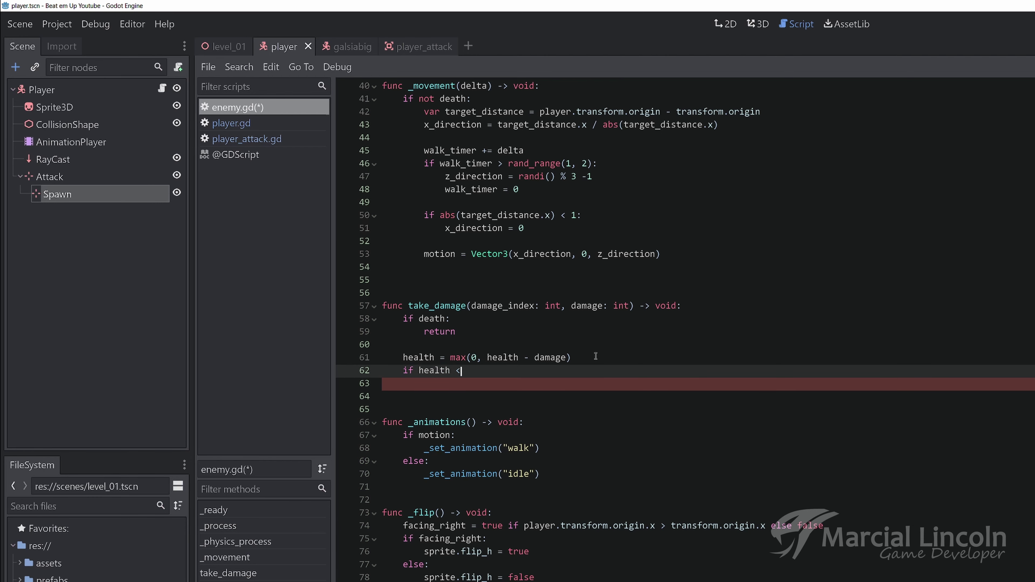
text(= 0:)
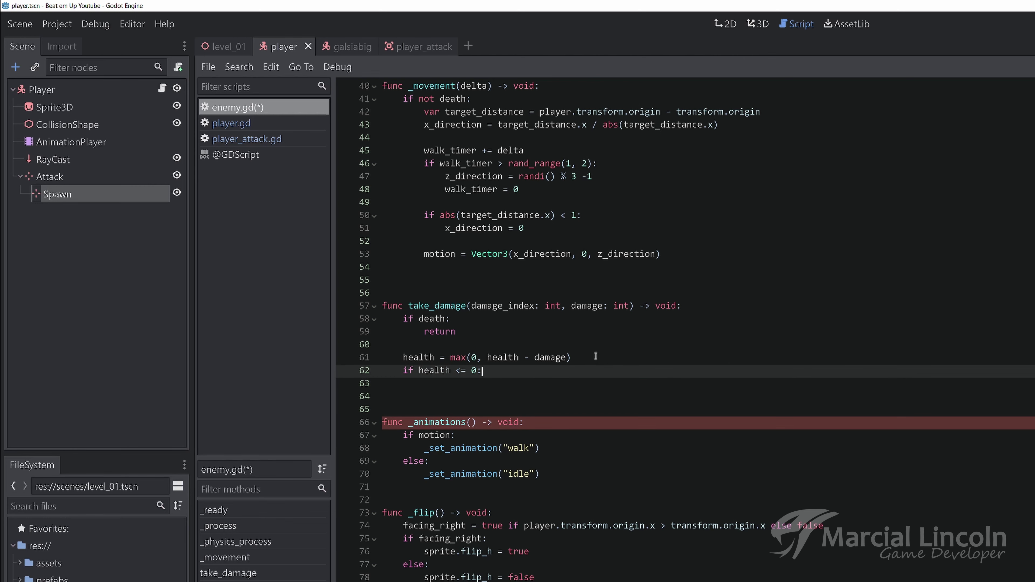
key(Return)
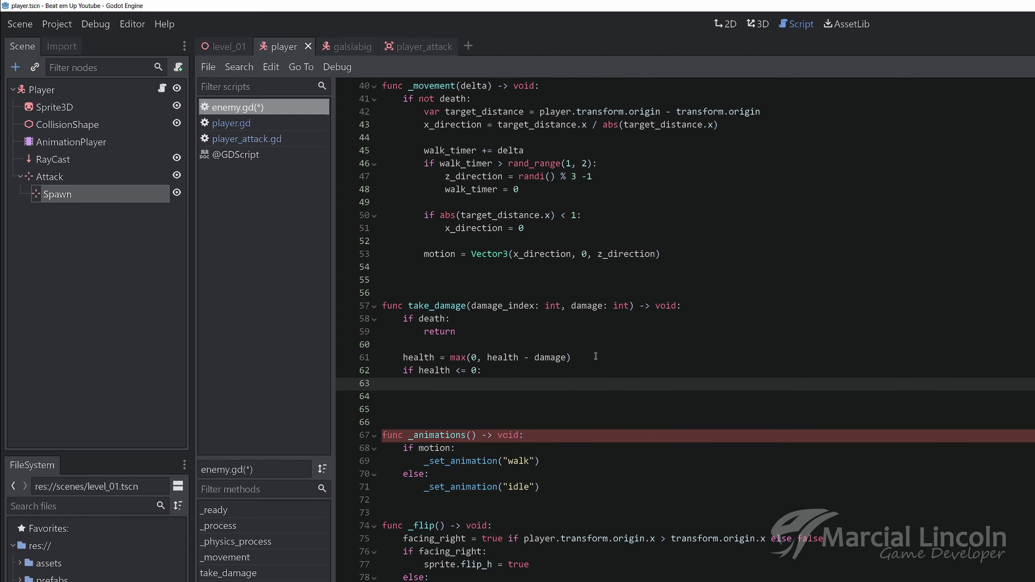
text(_death)
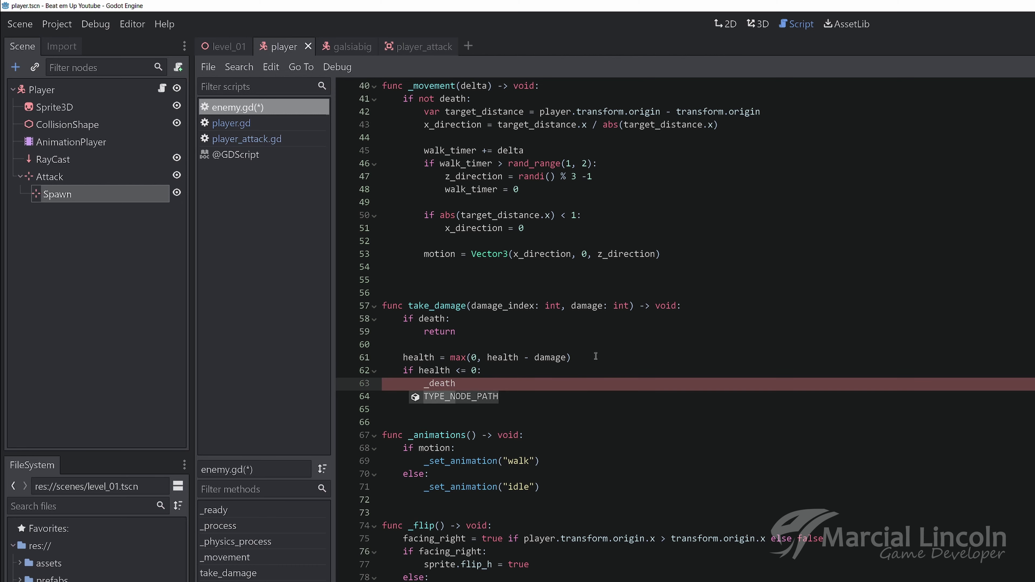
text(())
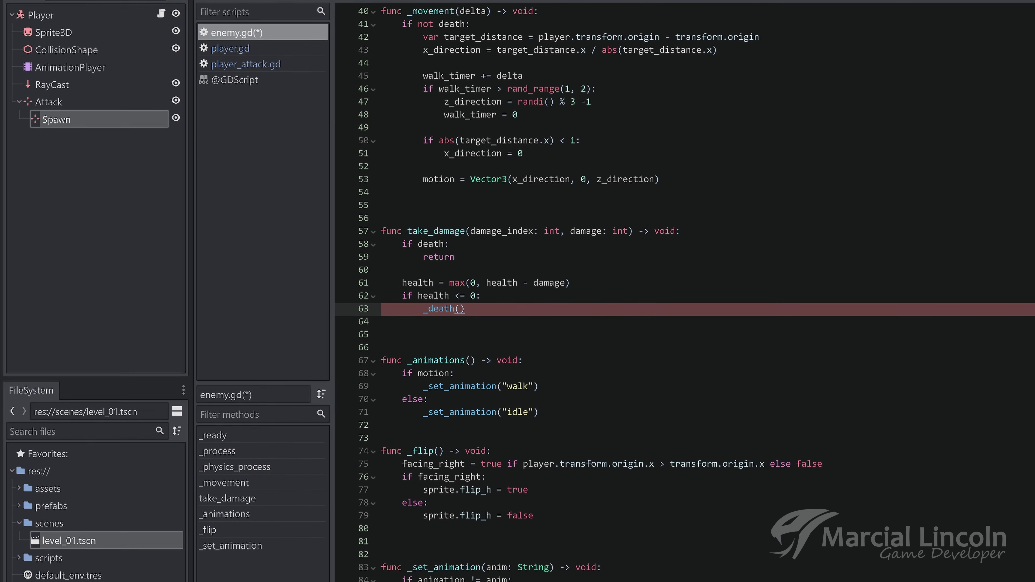
At the end of enemy.gd, define 'func _death() -> void:' whose body calls queue_free().
click(476, 484)
text(func _dea)
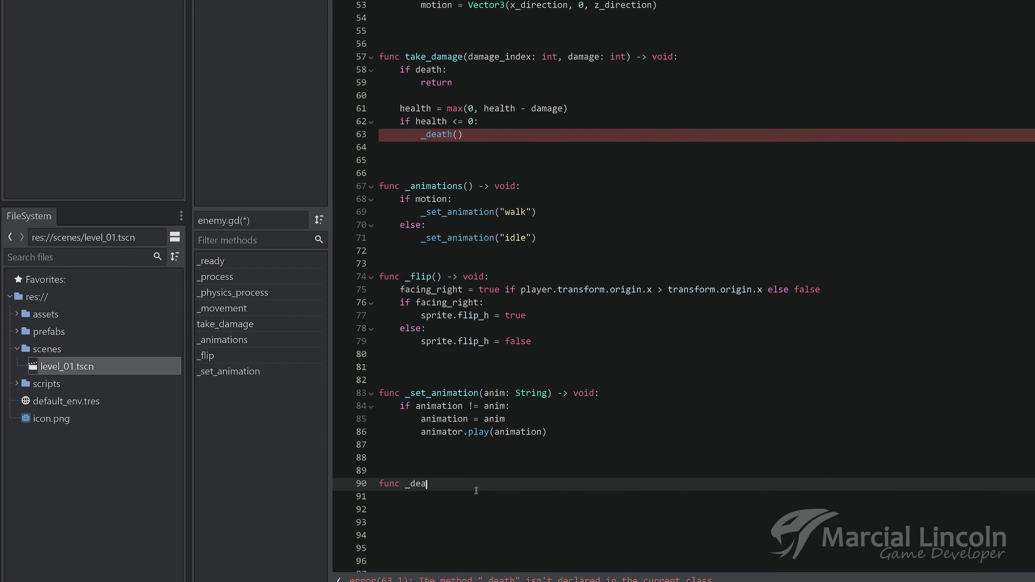
text(th() -> vo)
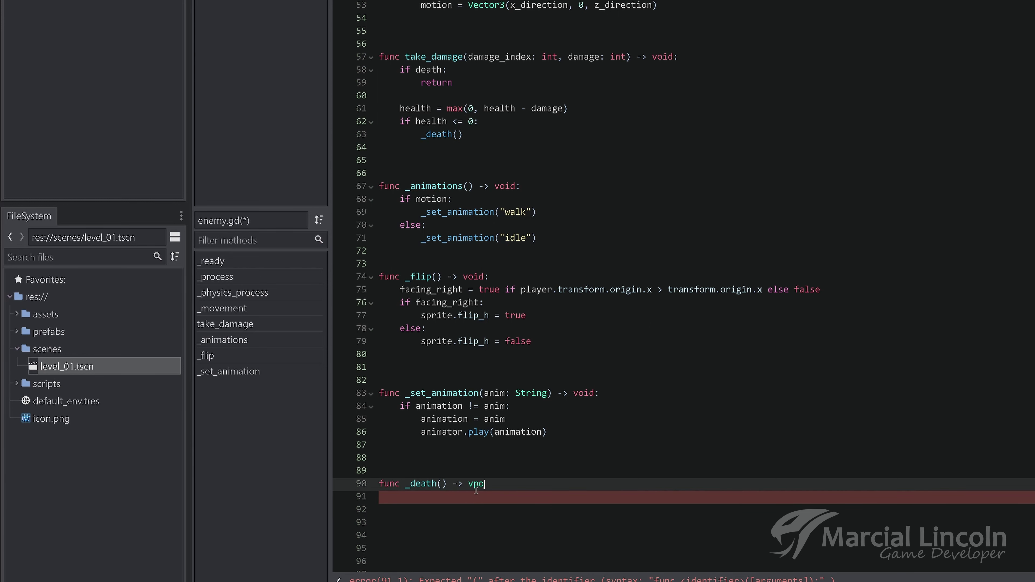
text(id)
key(Escape)
text(:)
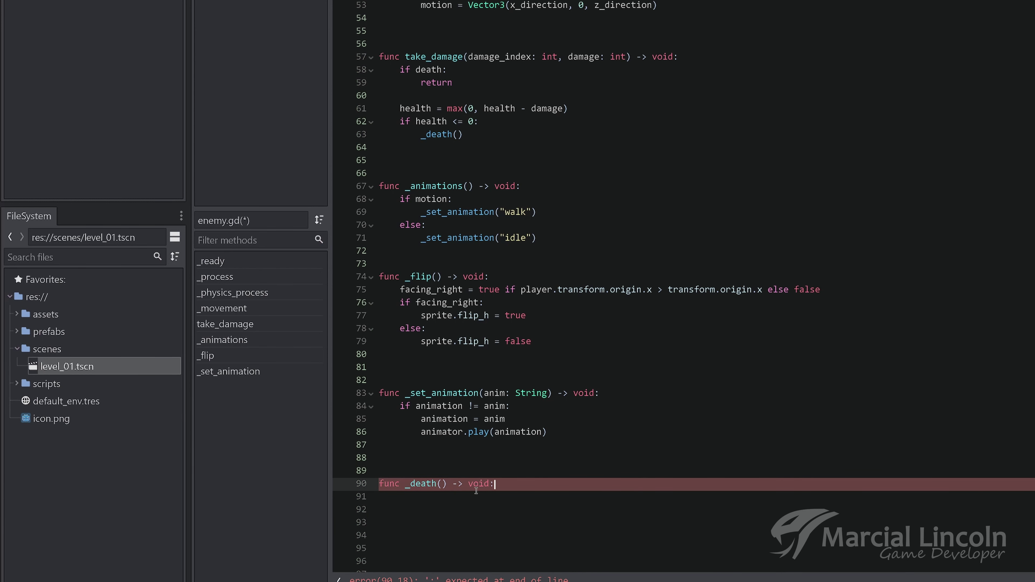
key(Return)
text(queu)
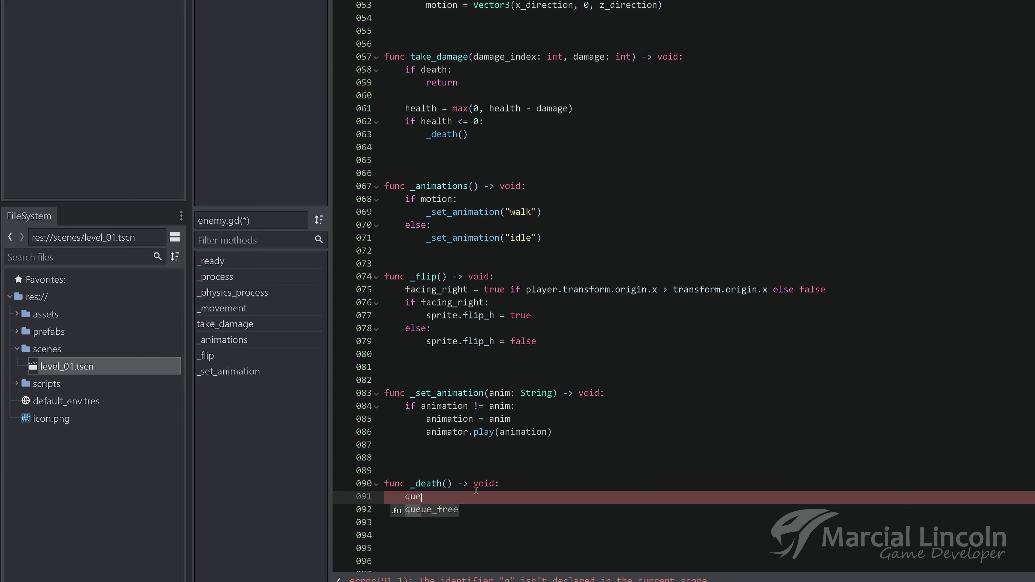
key(Return)
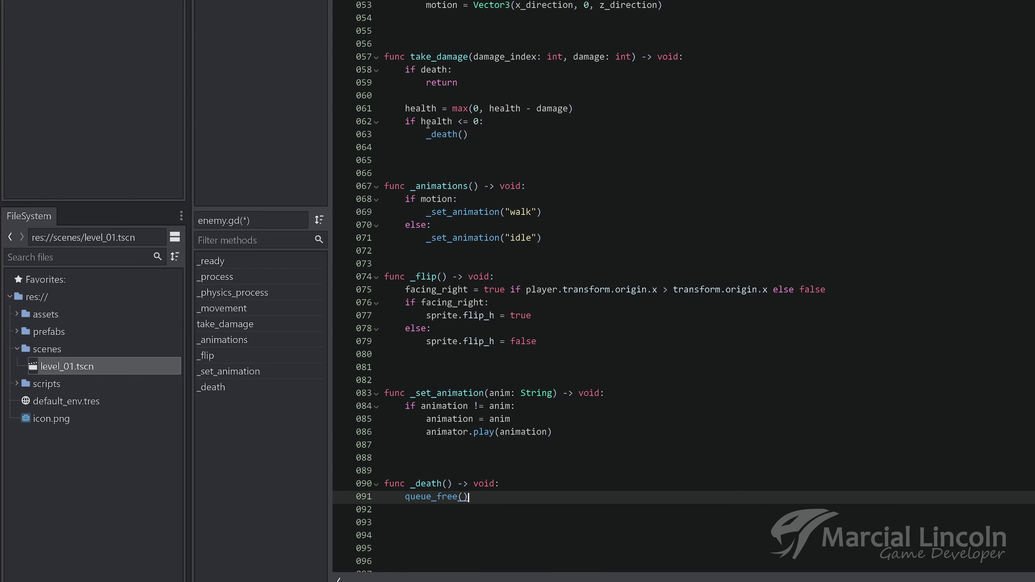
Insert a print(health) line right after the health calculation in take_damage.
click(583, 111)
key(Return)
text(pri)
key(Return)
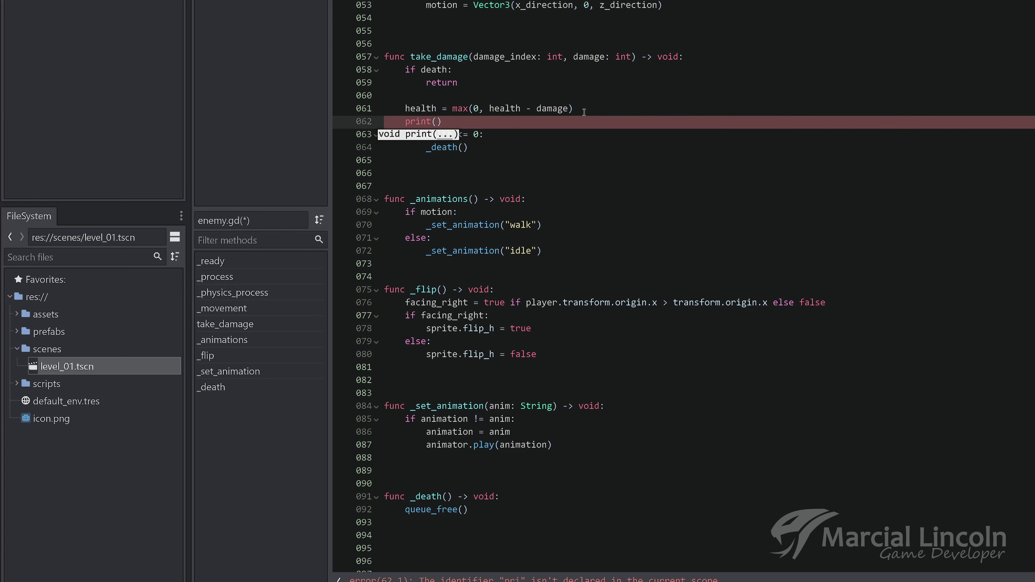
text(health)
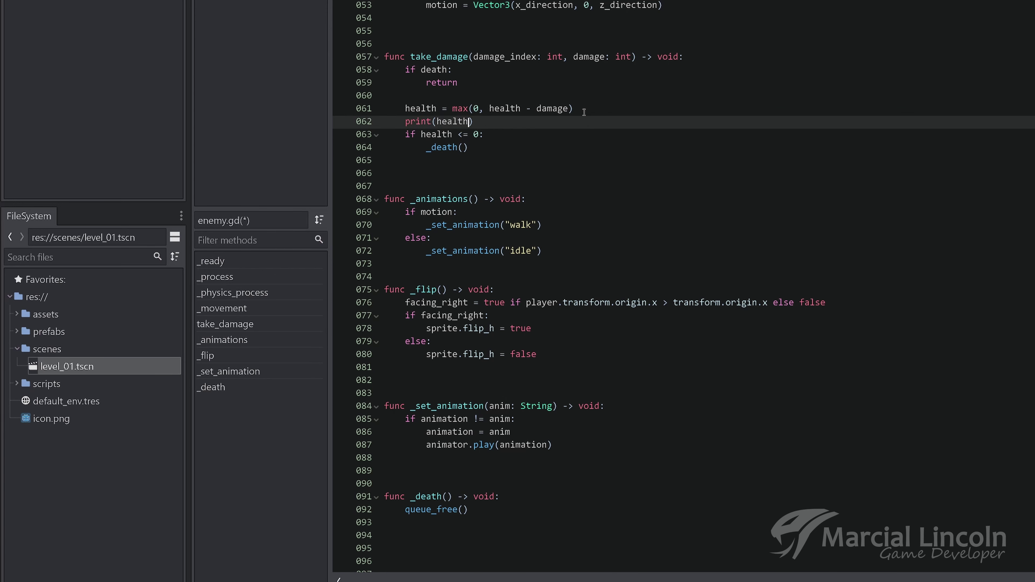
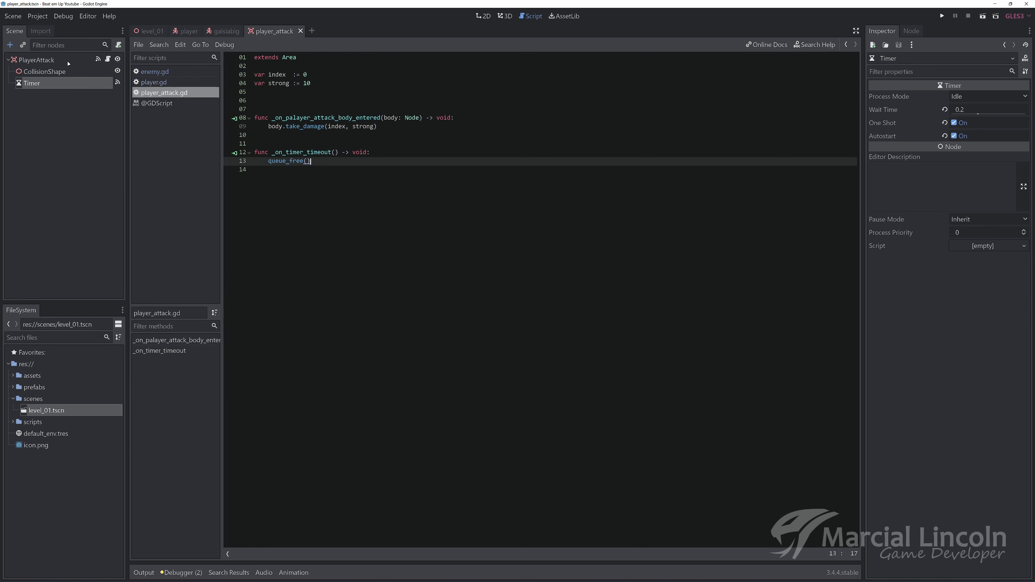
Take PlayerAttack off collision layer 1 and set its mask to only layer 3, Enemy.
click(66, 62)
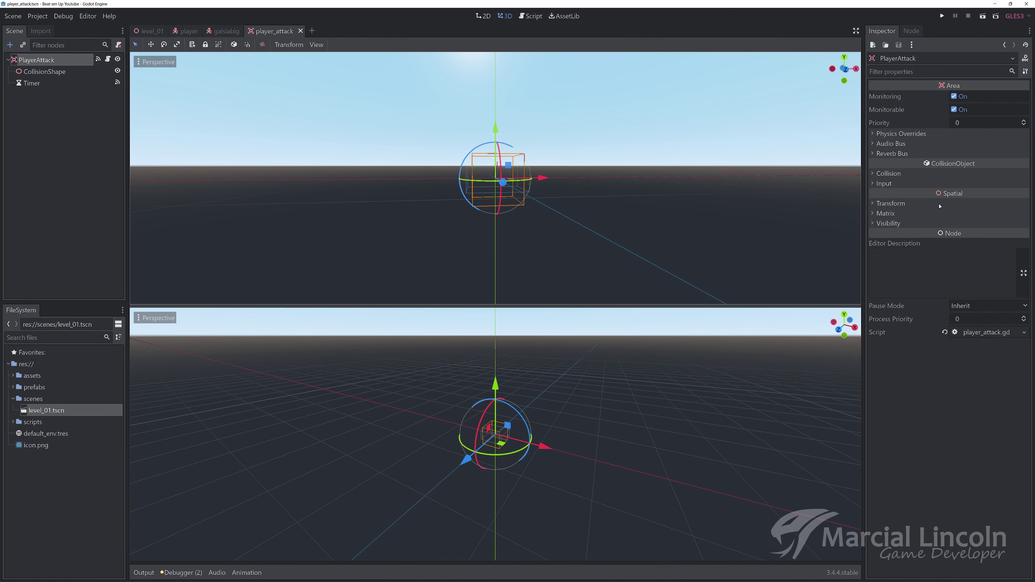
click(900, 175)
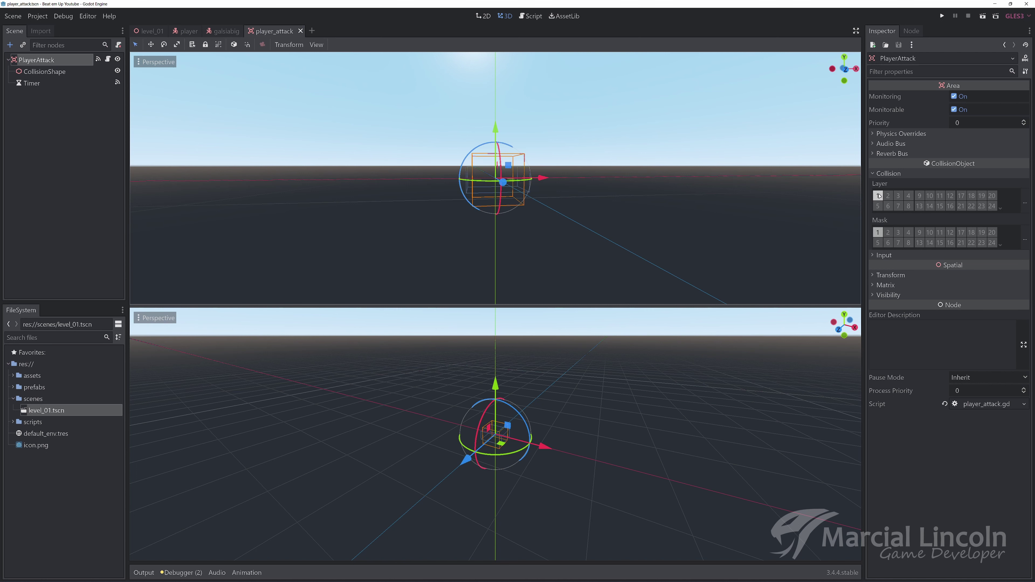
click(879, 197)
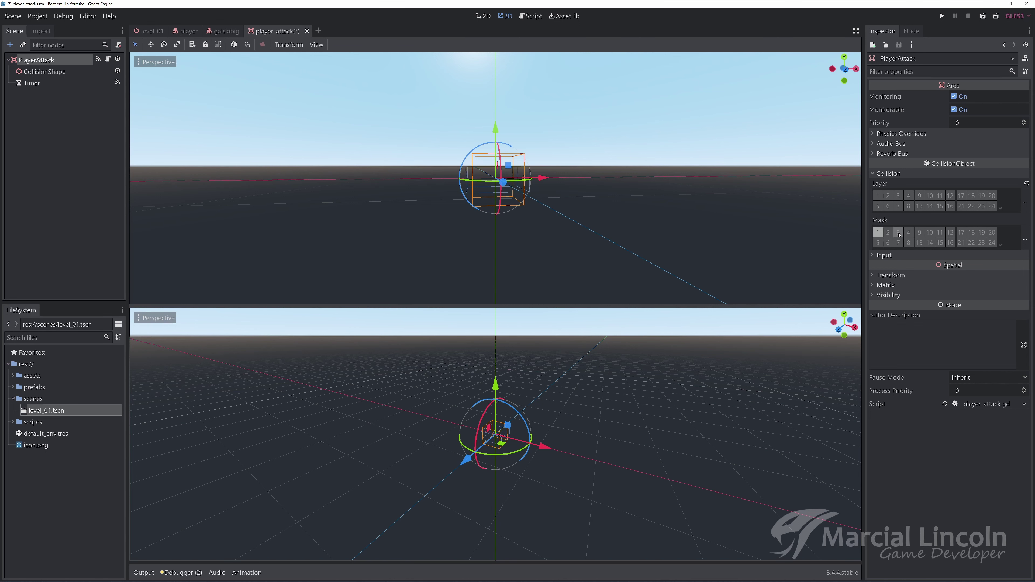
click(1026, 242)
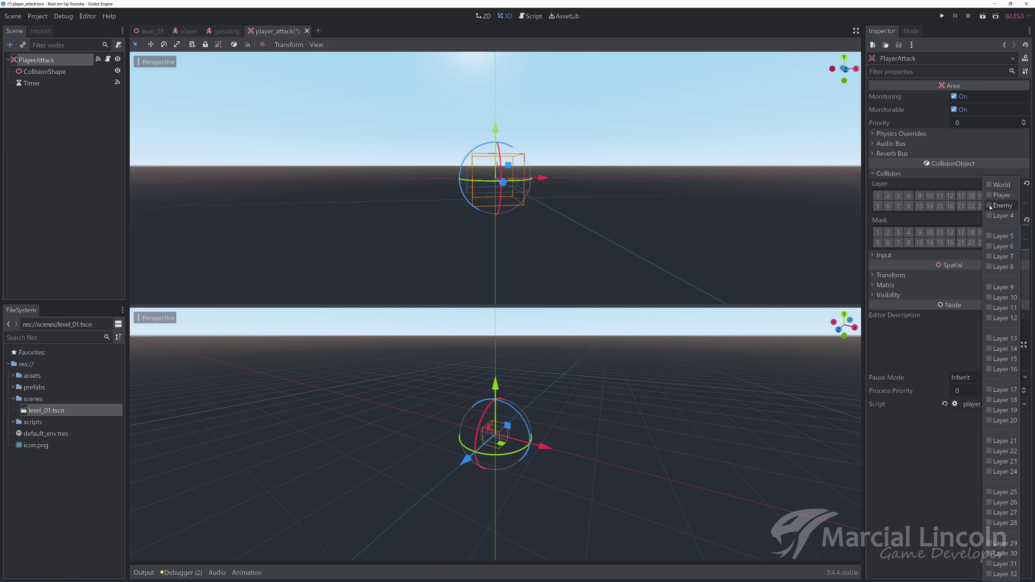
click(899, 223)
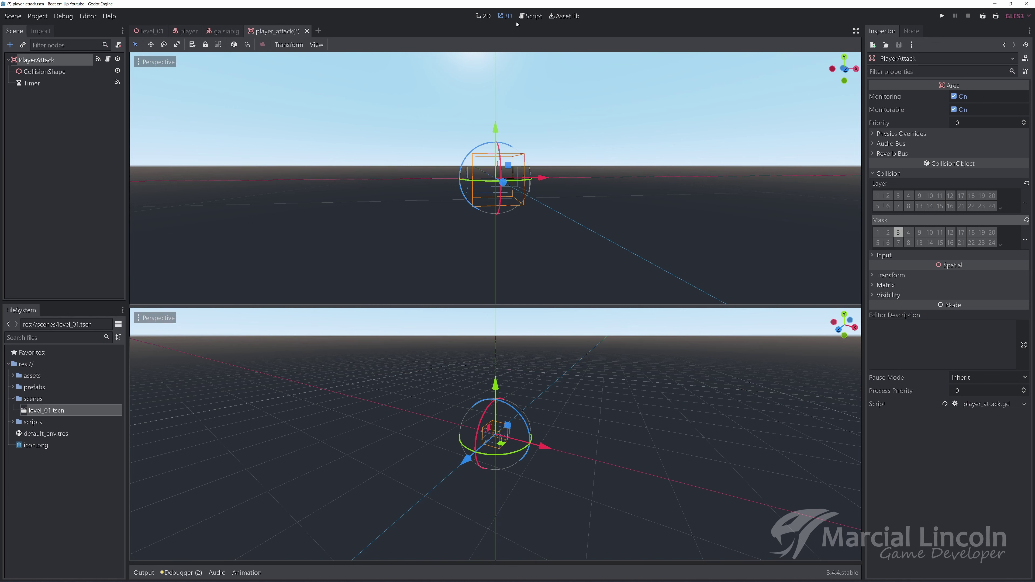
Save the player_attack scene and switch back to the level_01 scene tab.
key(ctrl+F3)
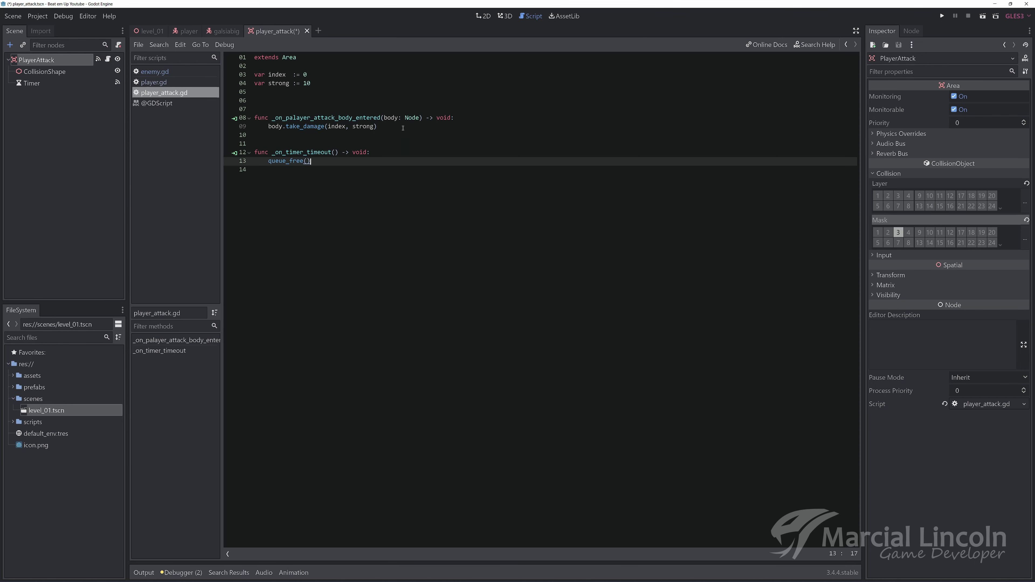
key(ctrl+s)
click(156, 33)
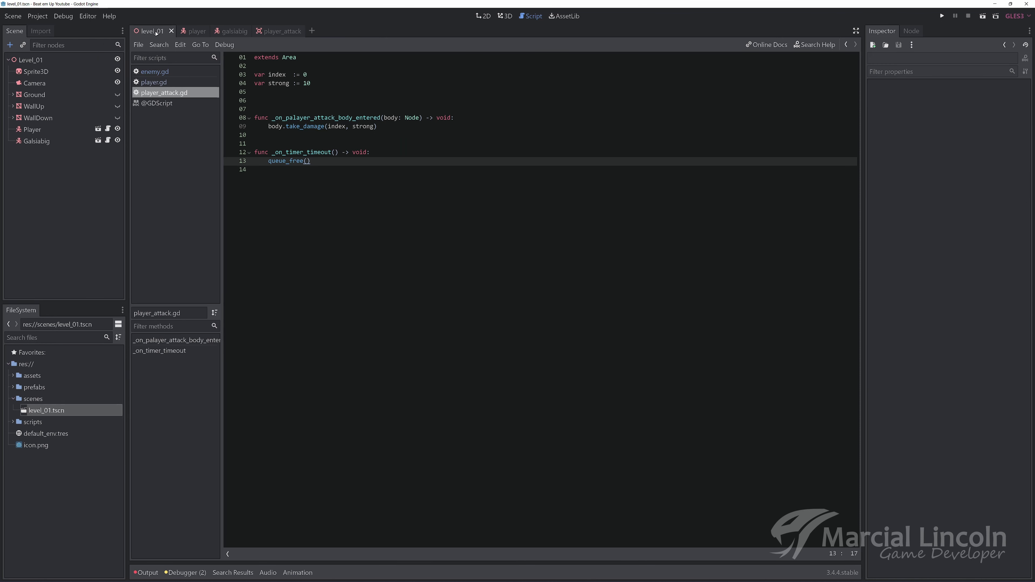
Run level_01 with F6, move the game window aside, and start attacking the enemy.
click(983, 16)
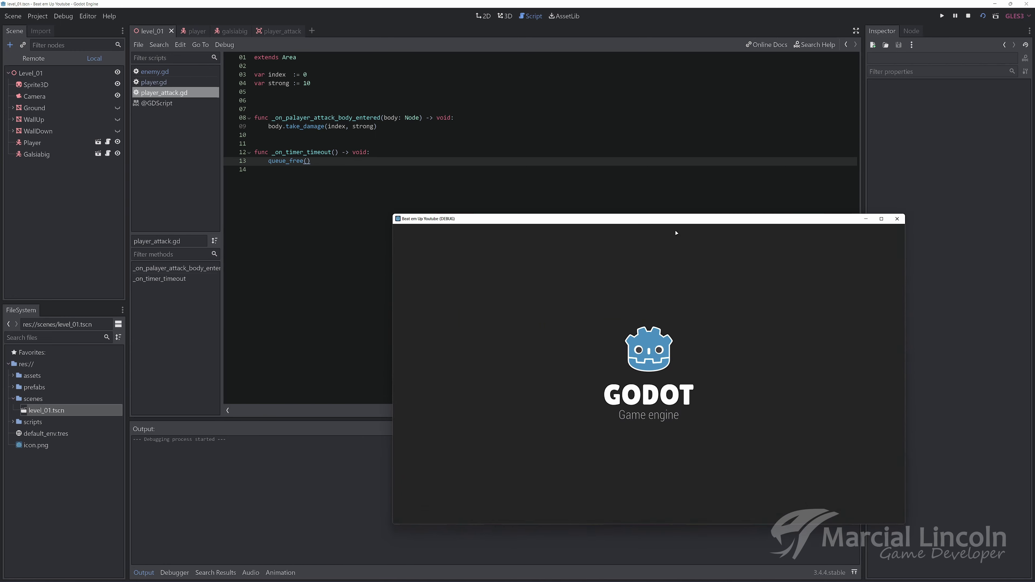
drag(638, 216, 534, 183)
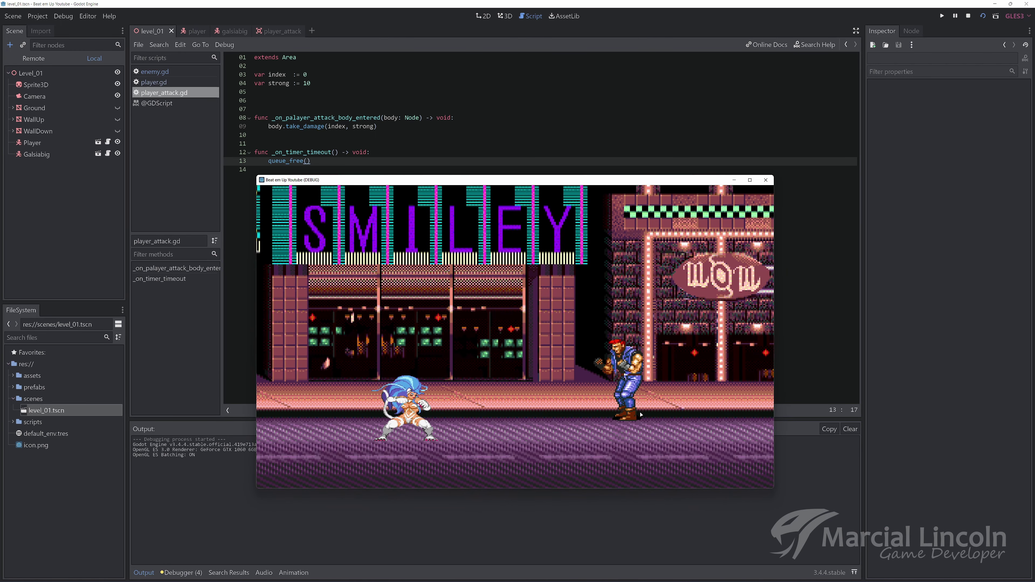
key(Up)
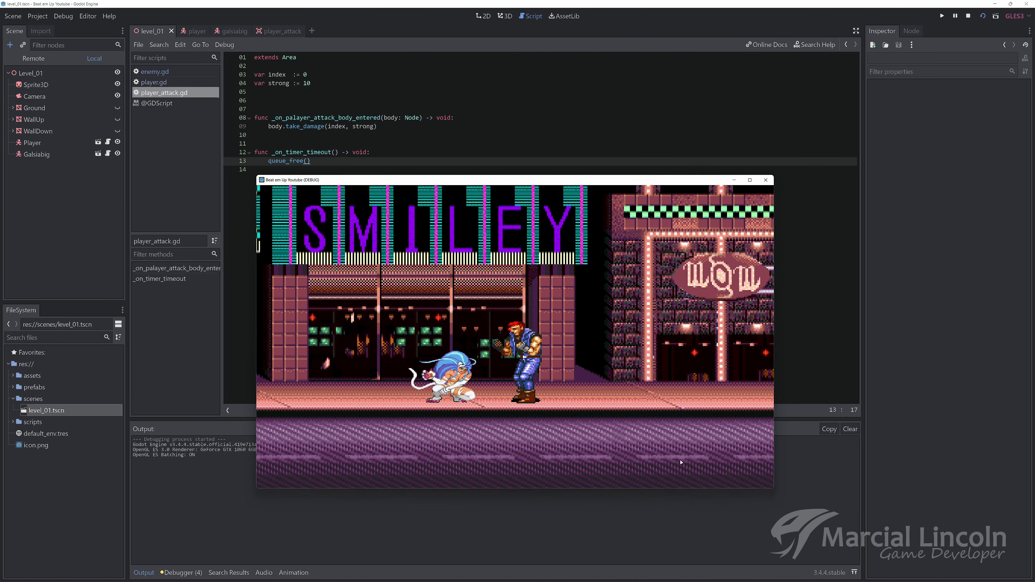
key(space)
key(Down)
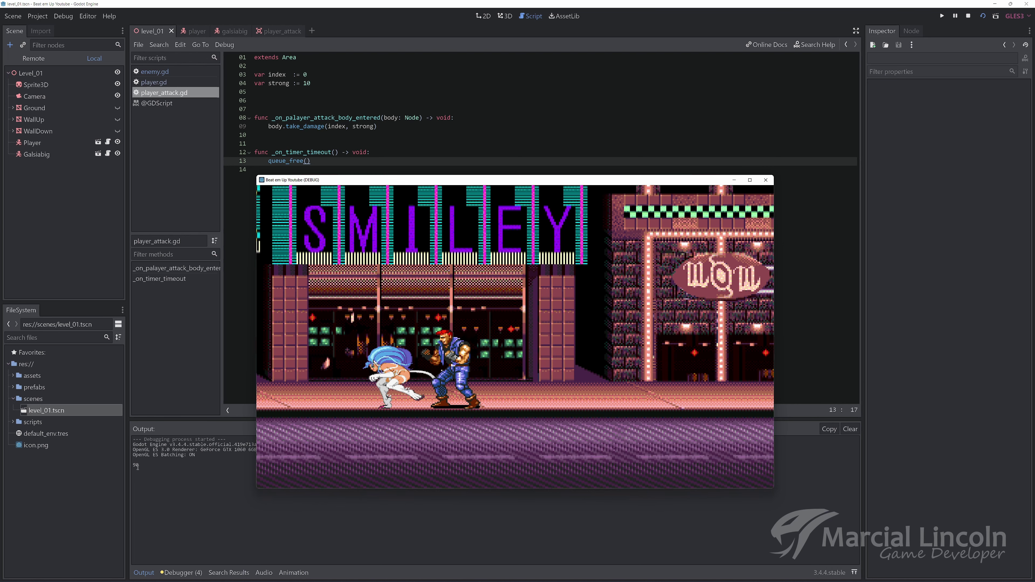
key(Left)
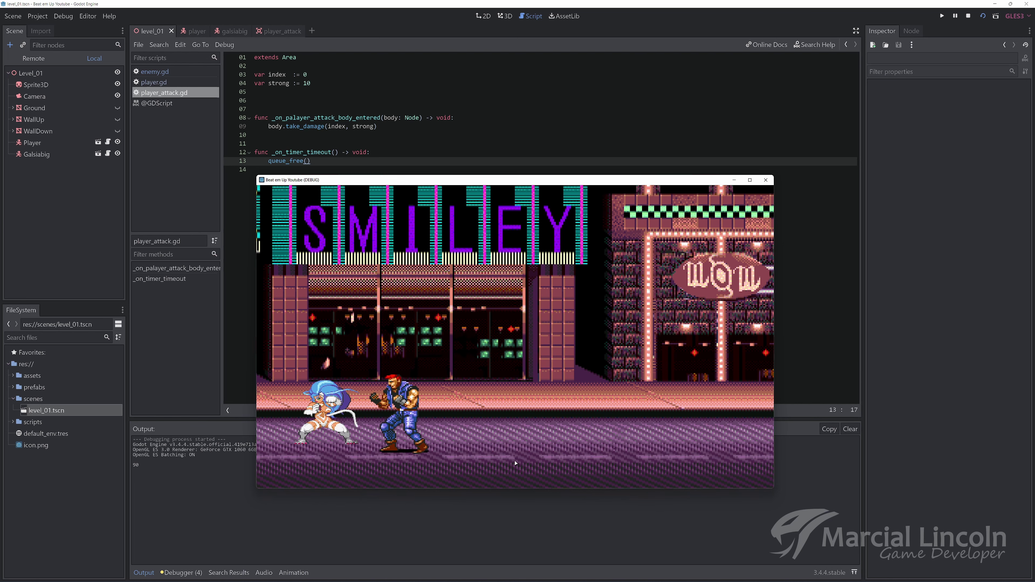
Keep fighting the enemy until its printed health falls from 90 to 0, then close the game.
key(Right)
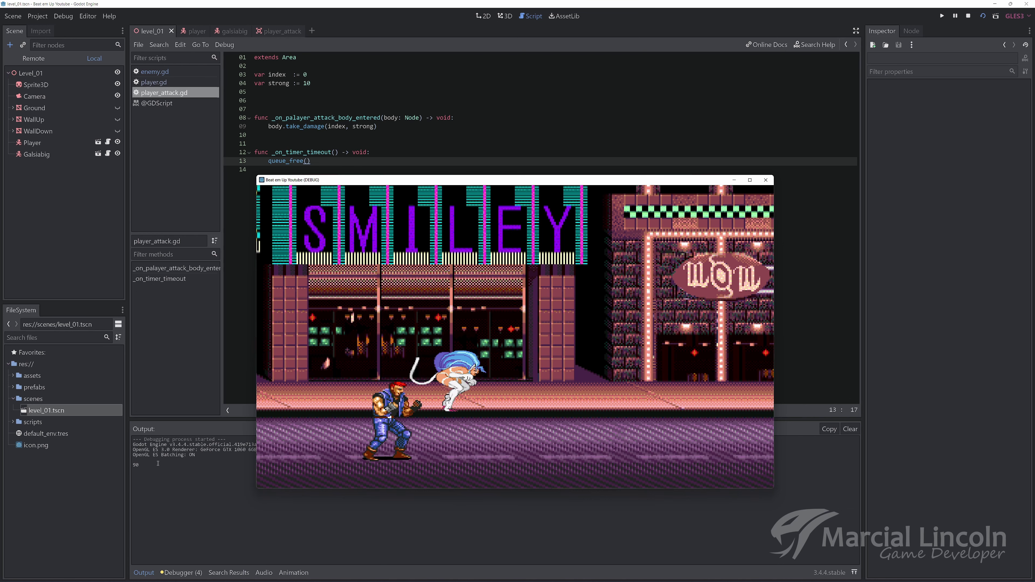
key(Right)
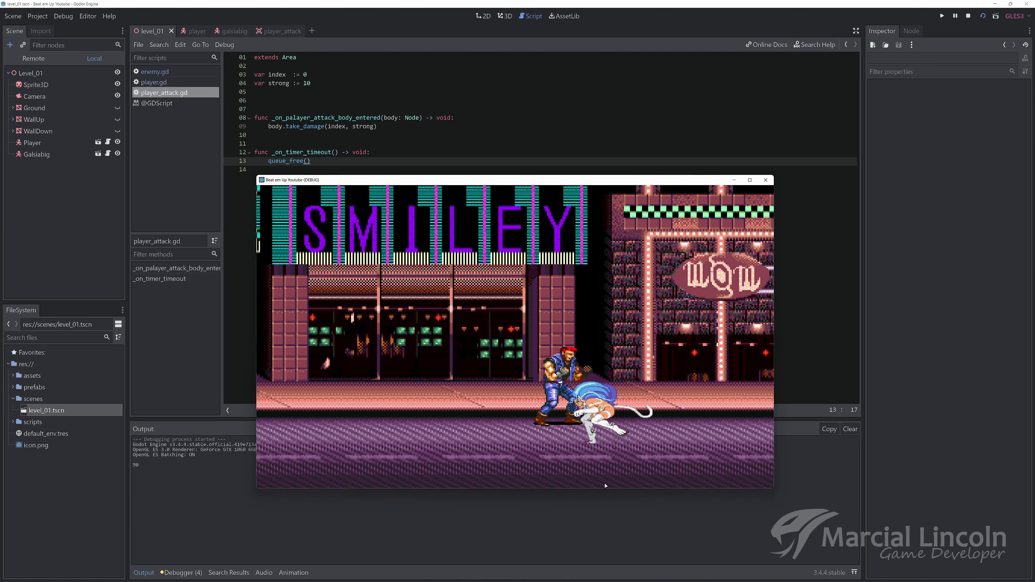
key(Left)
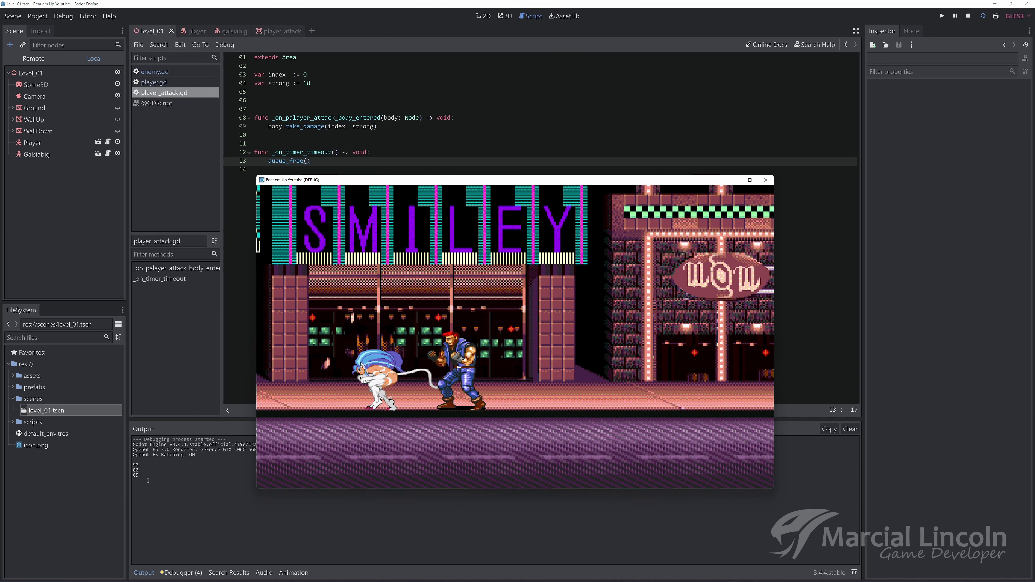
key(Right)
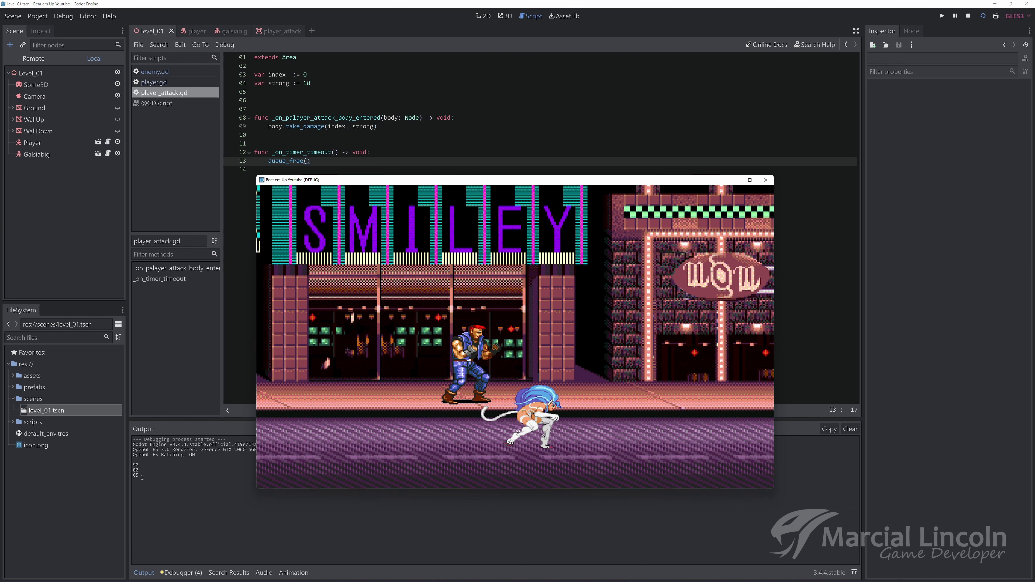
key(Right)
key(Left)
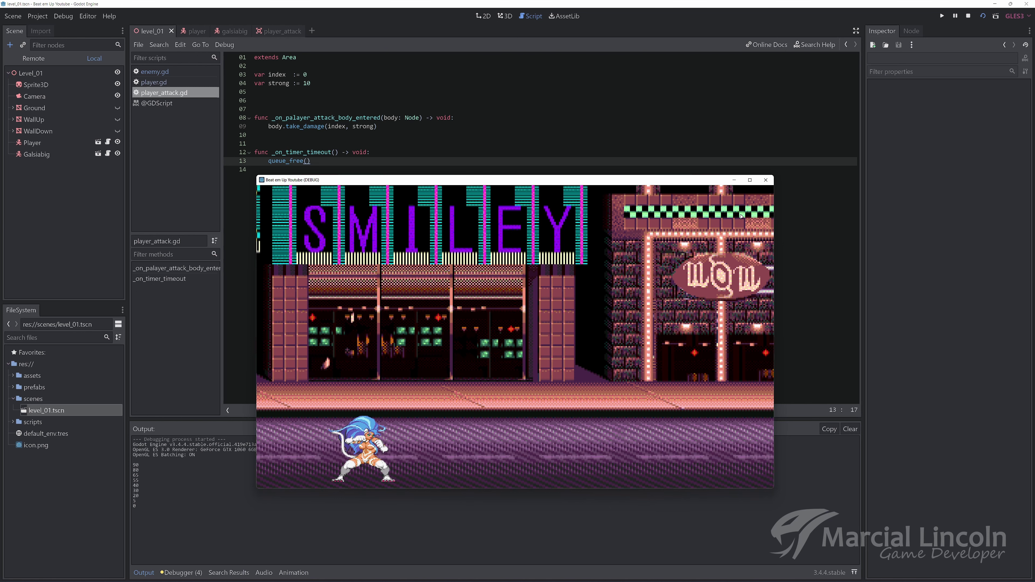
click(766, 183)
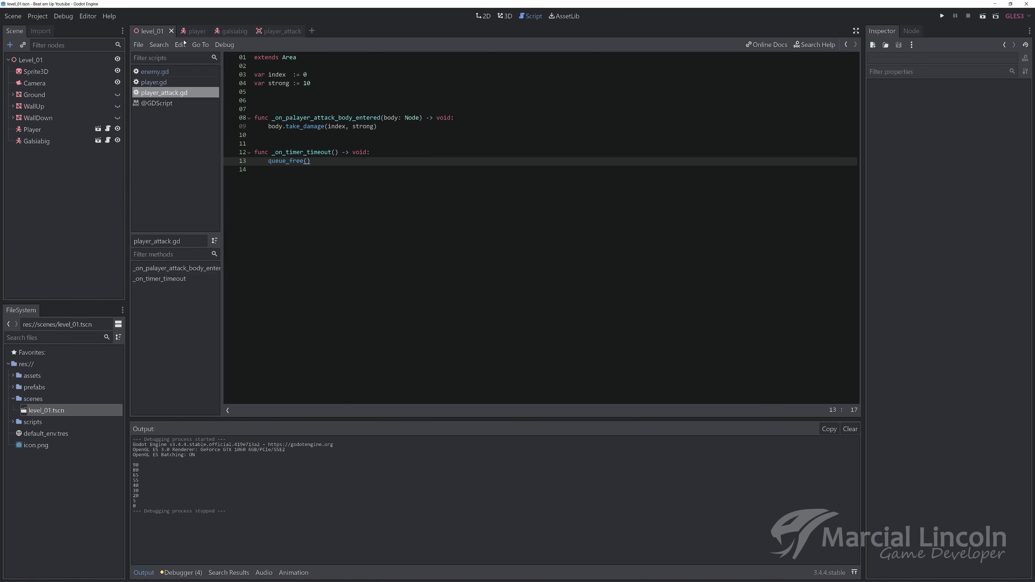
Duplicate Galsiabig into Galsiabig2, drag it toward the camera in 3D view, and run the level.
click(505, 16)
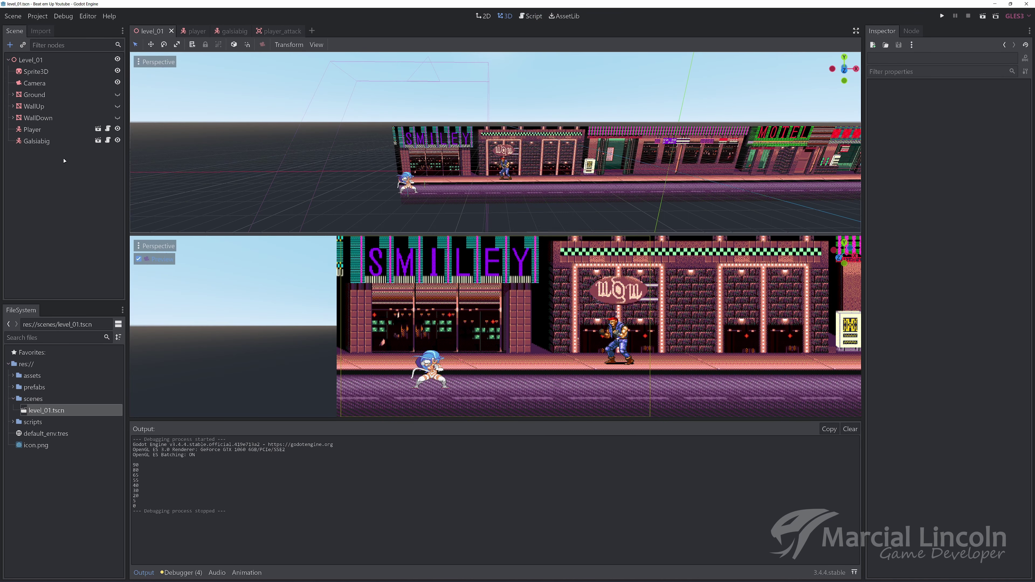
click(45, 142)
key(ctrl+d)
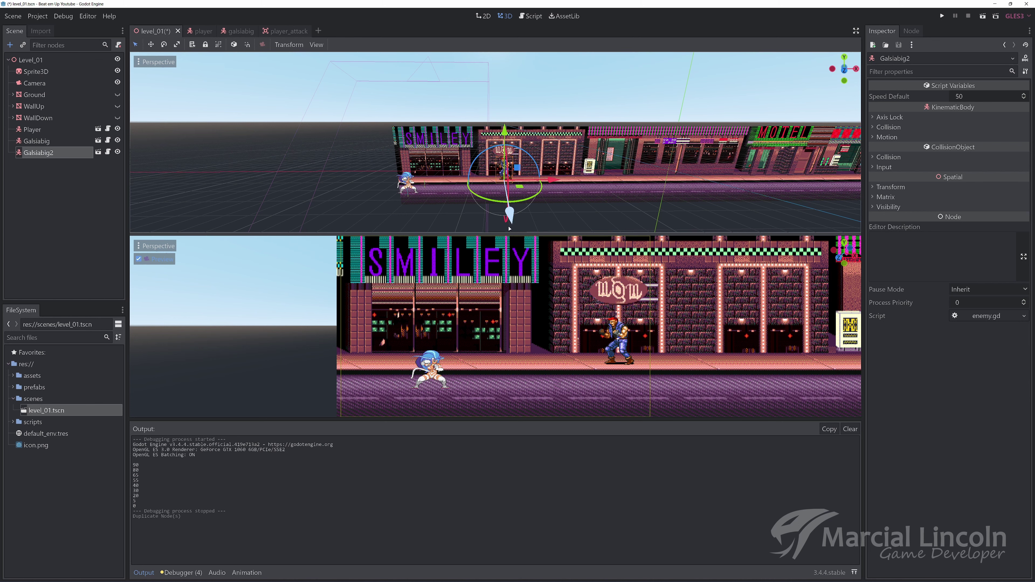
drag(513, 219, 520, 267)
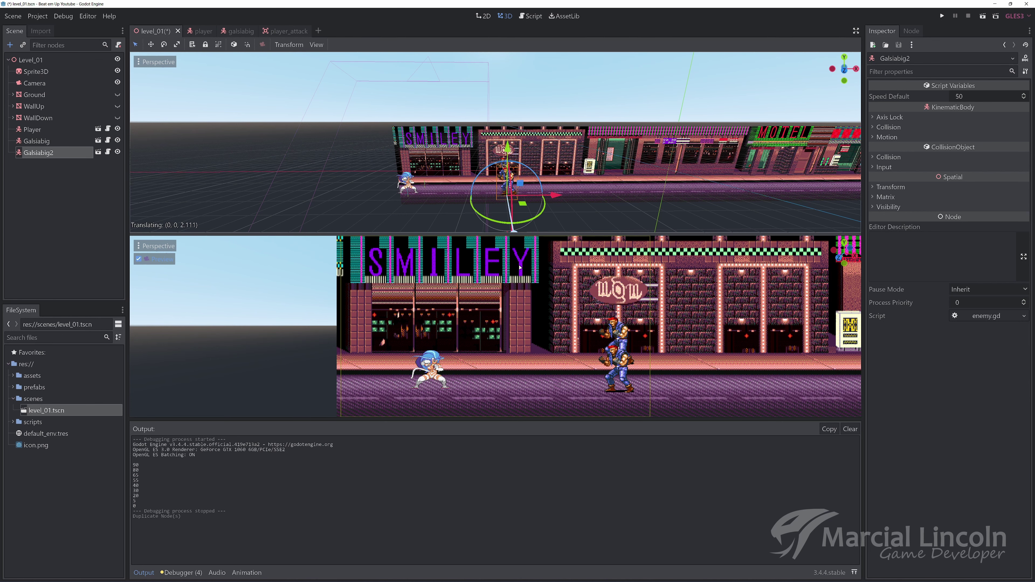
click(986, 21)
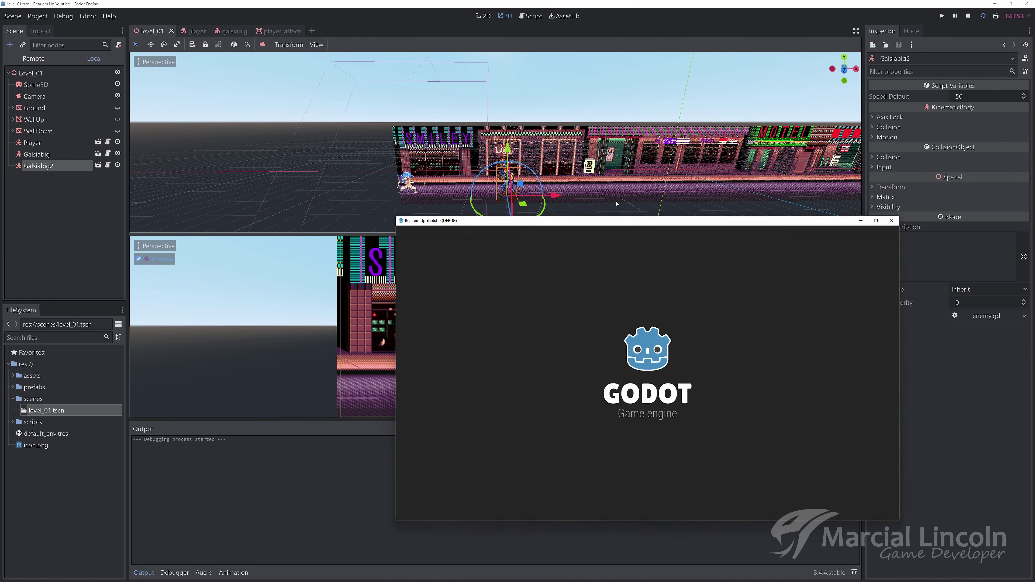
Walk the heroine to the enemies and hit them repeatedly with the x attack key.
key(Right)
key(Up)
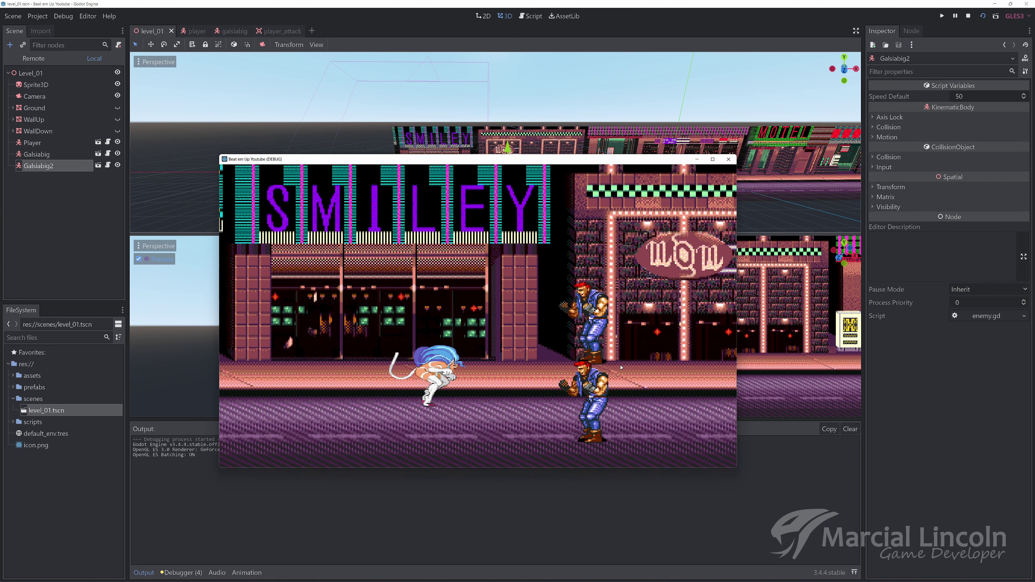
key(x)
key(x)
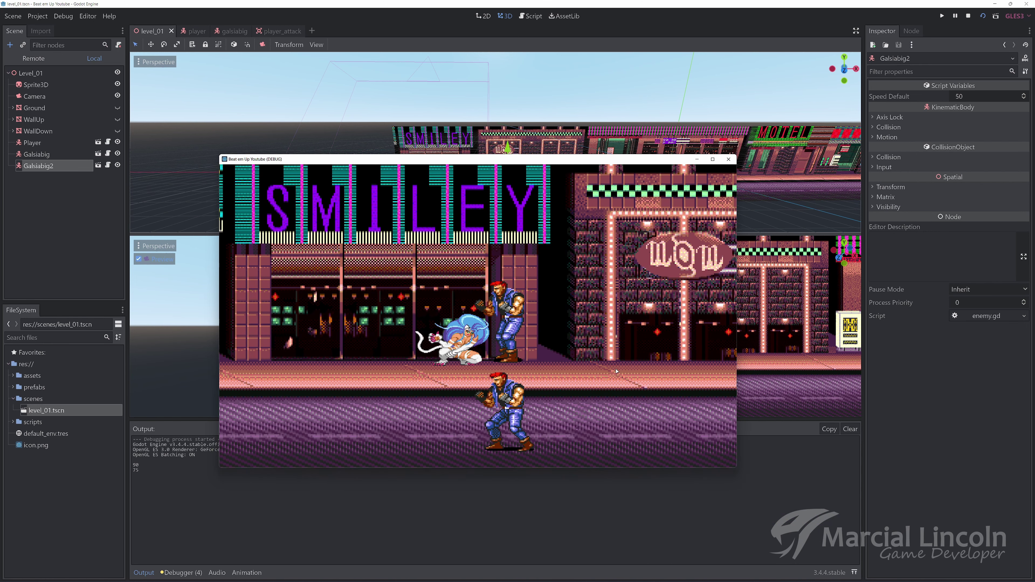
key(x)
key(x)
key(x)
key(x)
key(x)
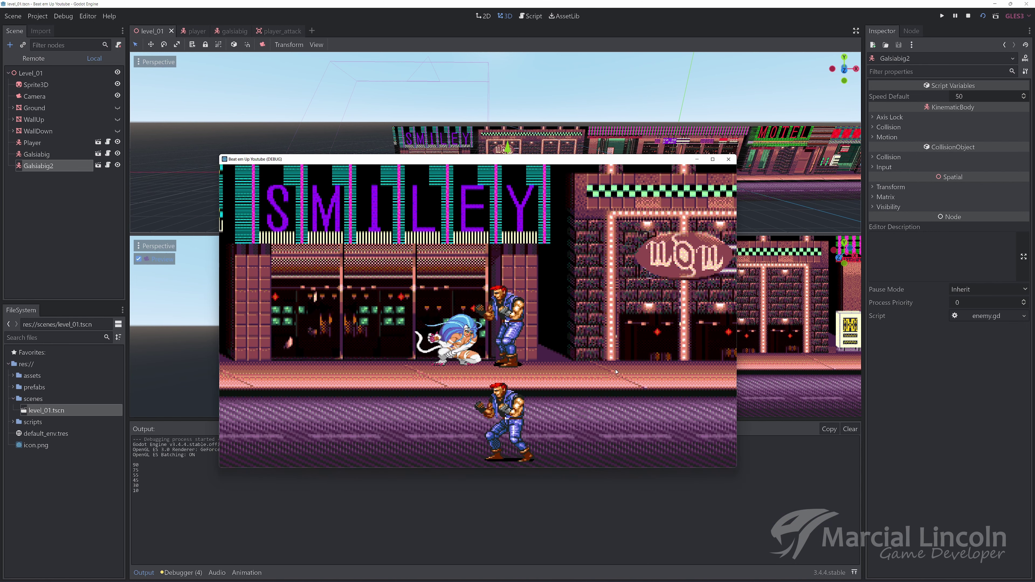
key(Down)
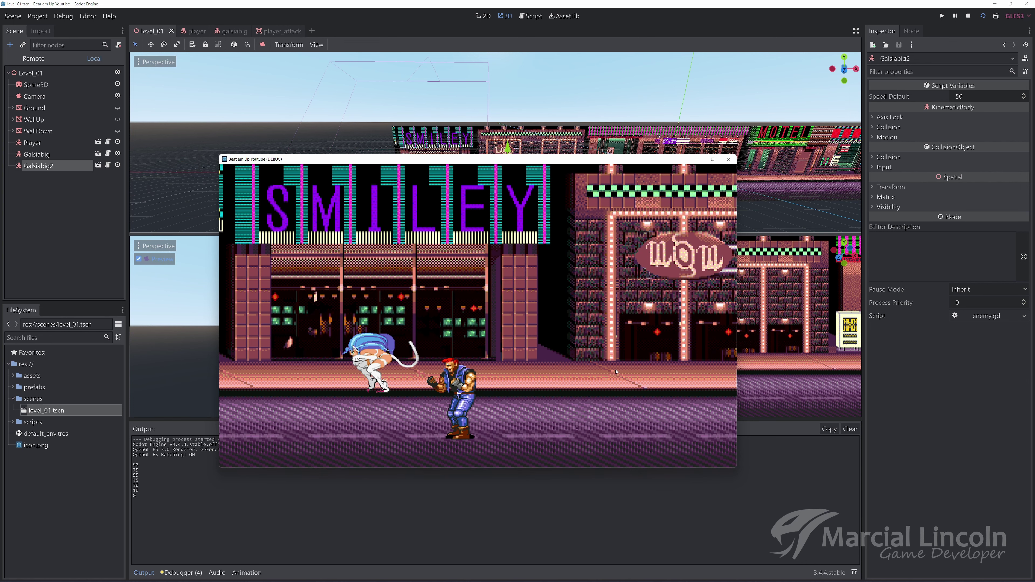
key(x)
key(x)
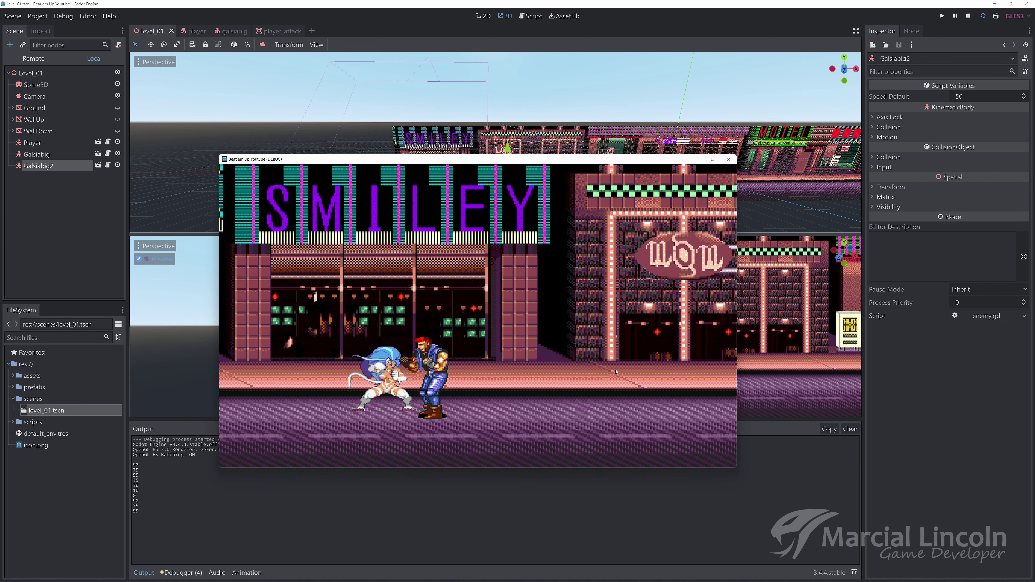
key(x)
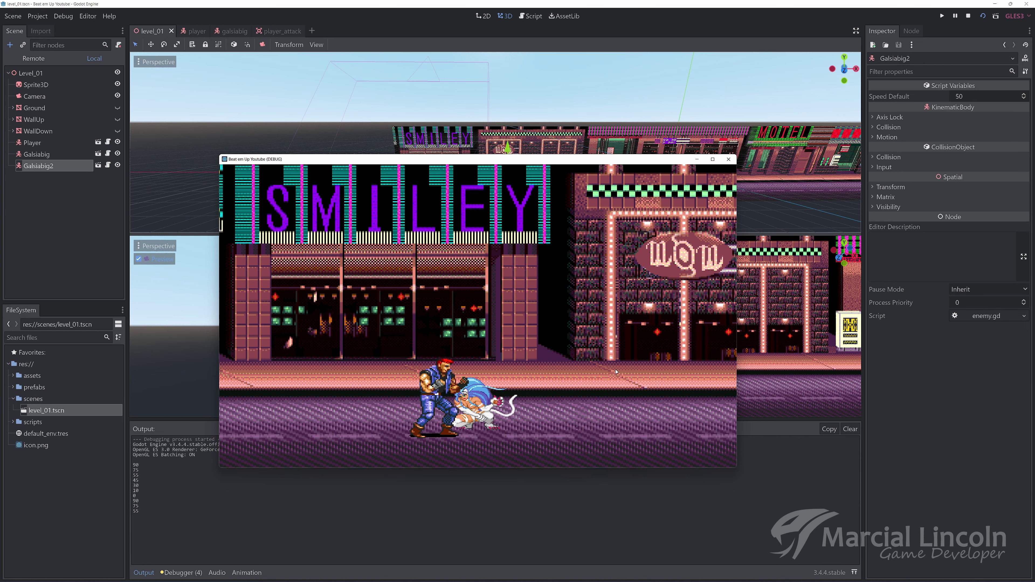
Keep attacking the brawler until the output prints health dropping to 0, then stop the game.
key(Right)
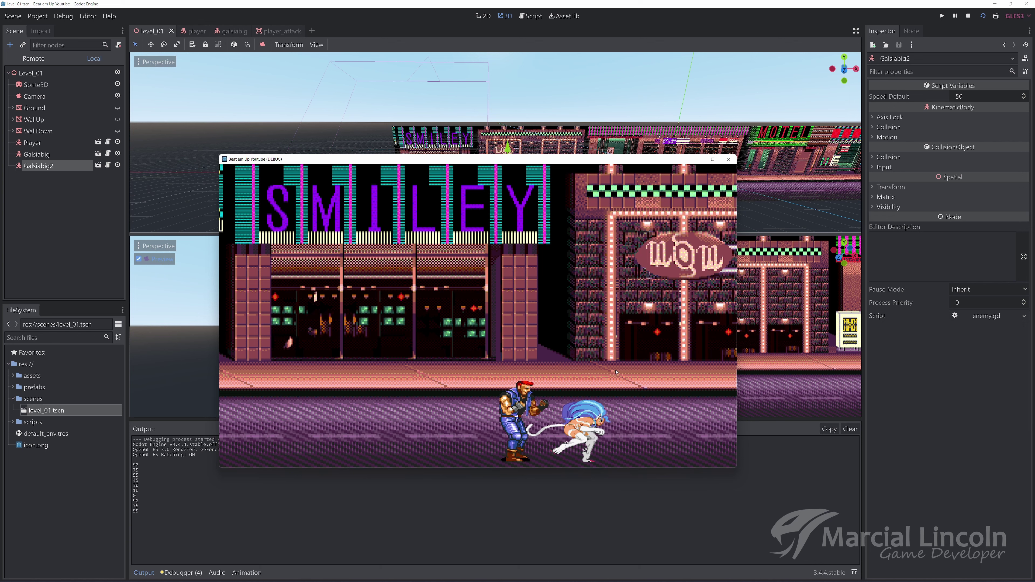
key(Right)
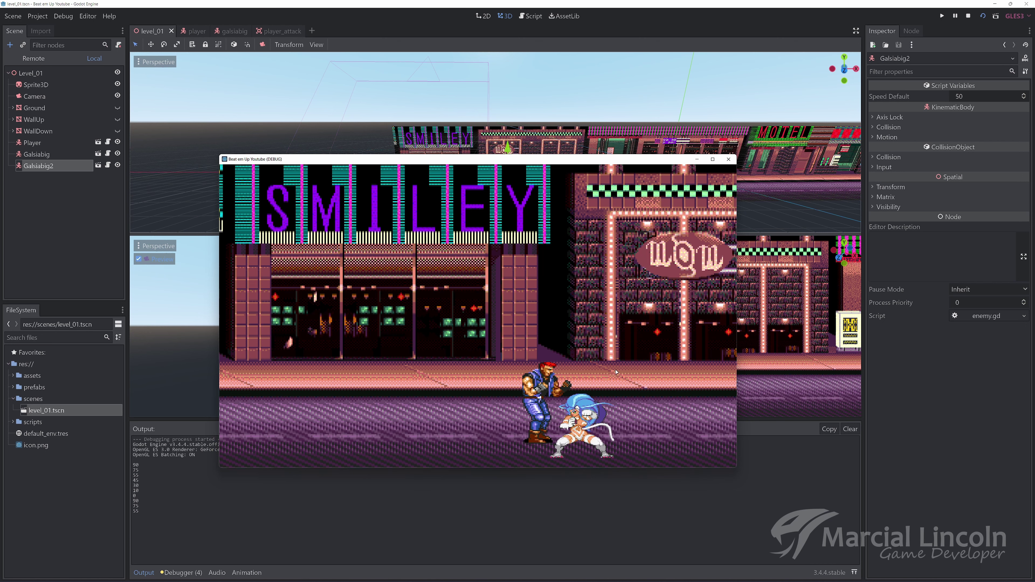
key(Left)
key(Left)
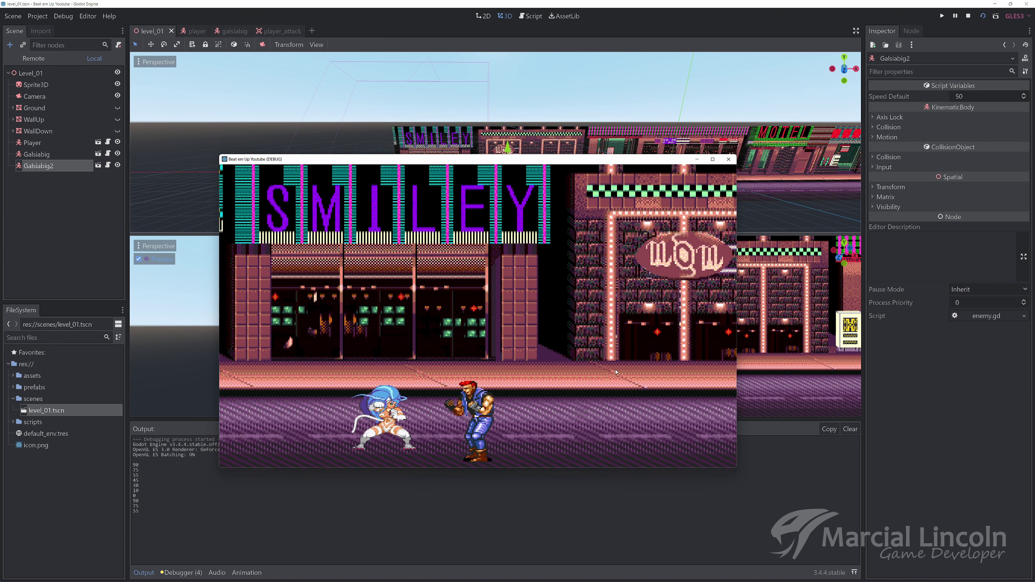
key(Up)
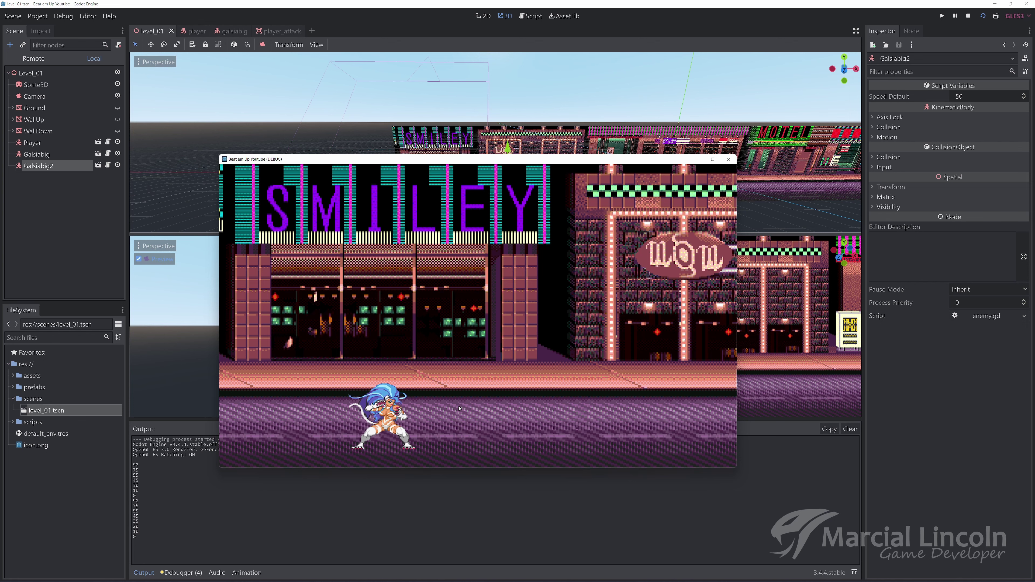
click(729, 159)
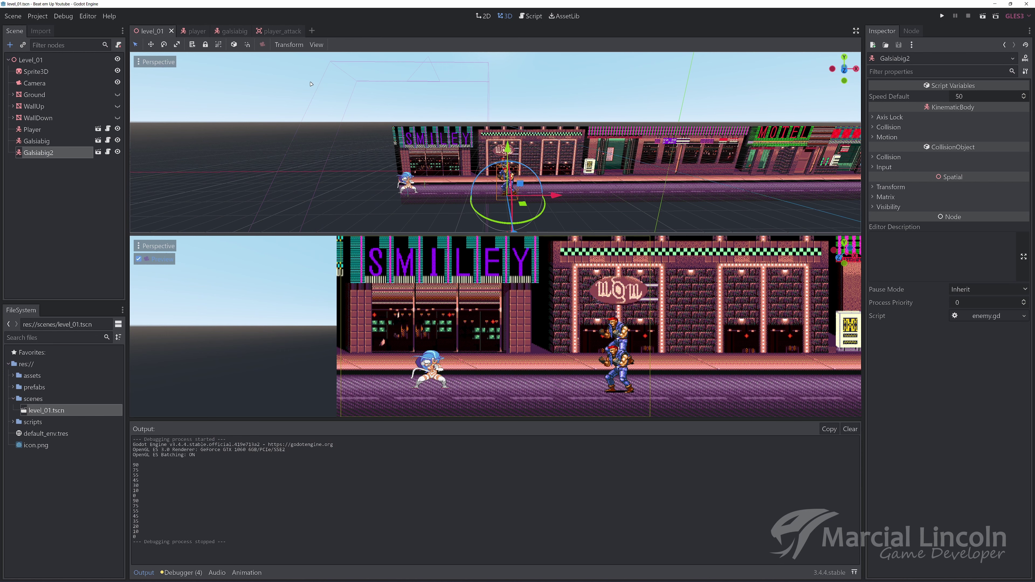
Review the player_attack, enemy.gd and player.gd scripts, then show the Player's attack_3 player_attack(3, 20) track.
click(267, 33)
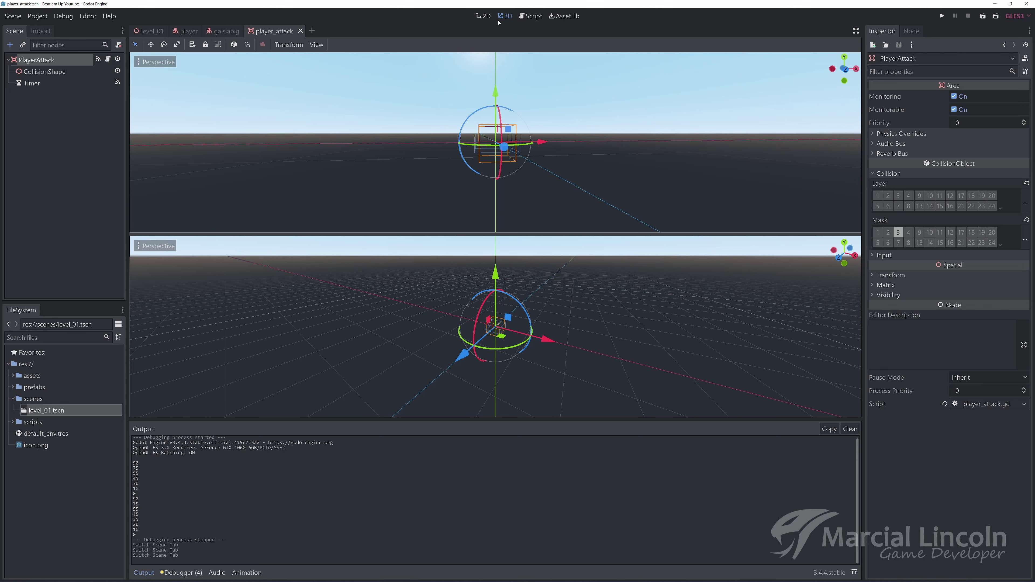
click(535, 18)
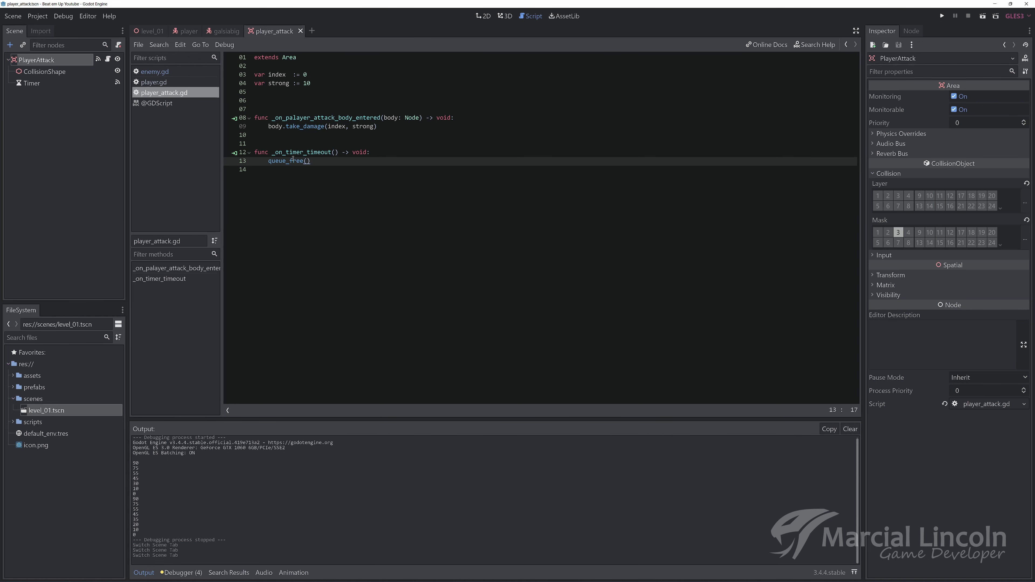
key(alt+Left)
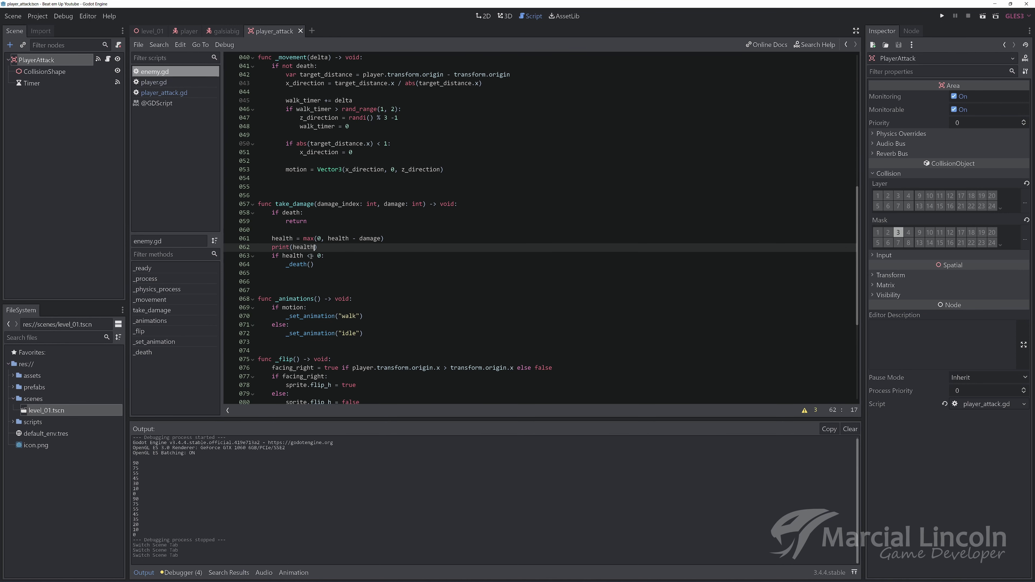
click(163, 83)
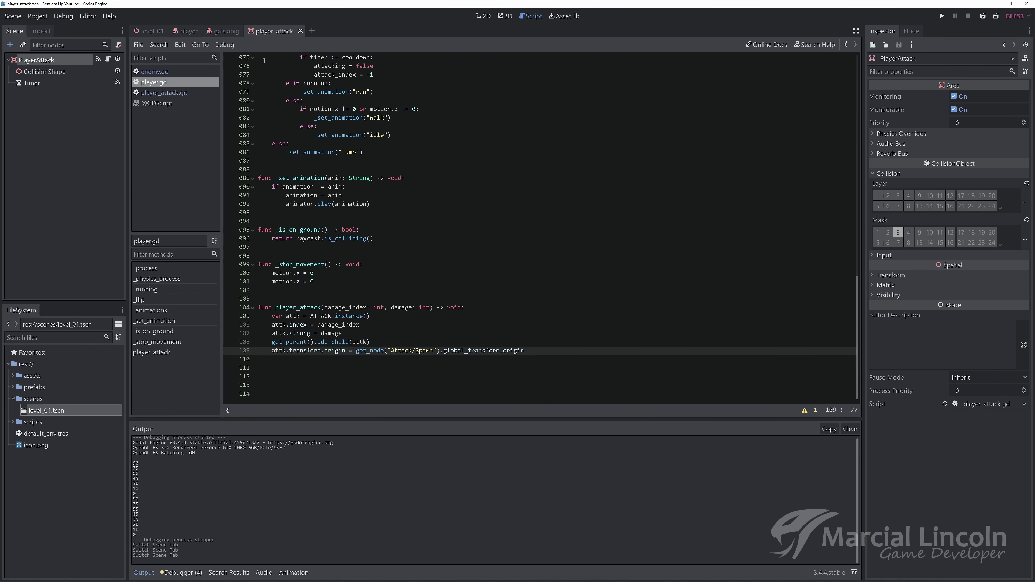
click(183, 32)
click(47, 94)
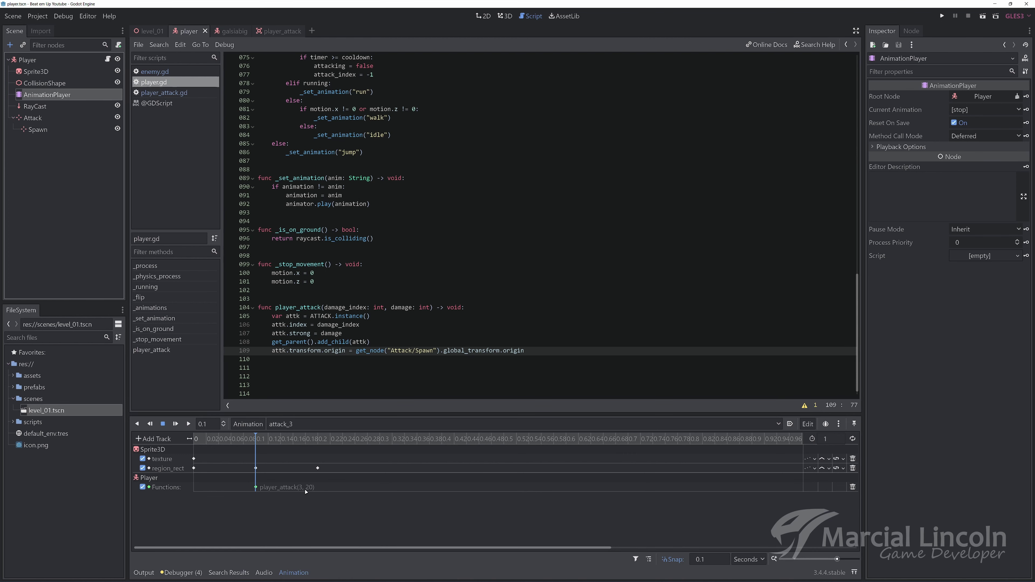
Switch the Animation panel to attack_2, then attack_1, to check its player_attack(1, 10) function key.
click(309, 424)
click(310, 473)
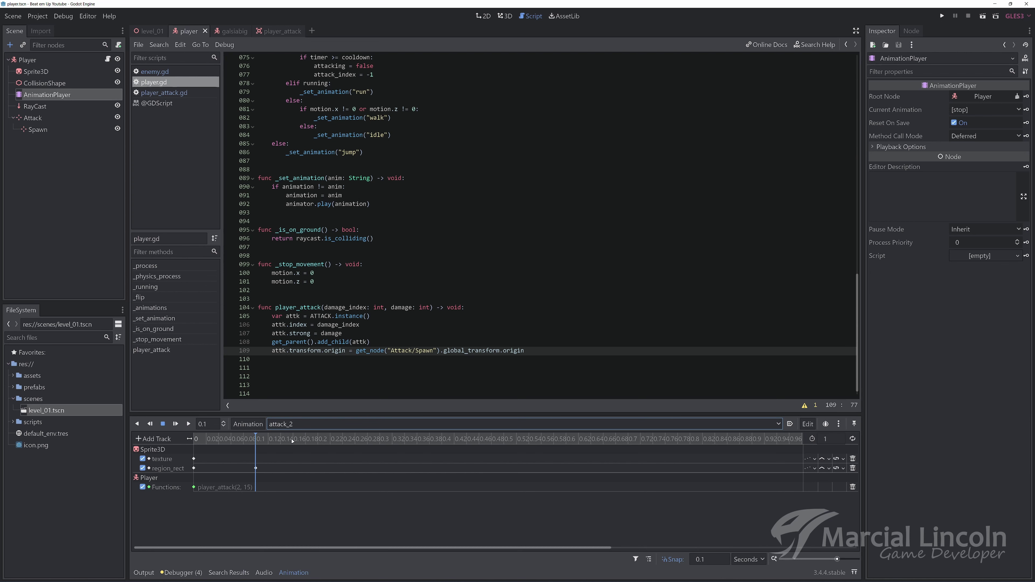
click(294, 424)
click(296, 460)
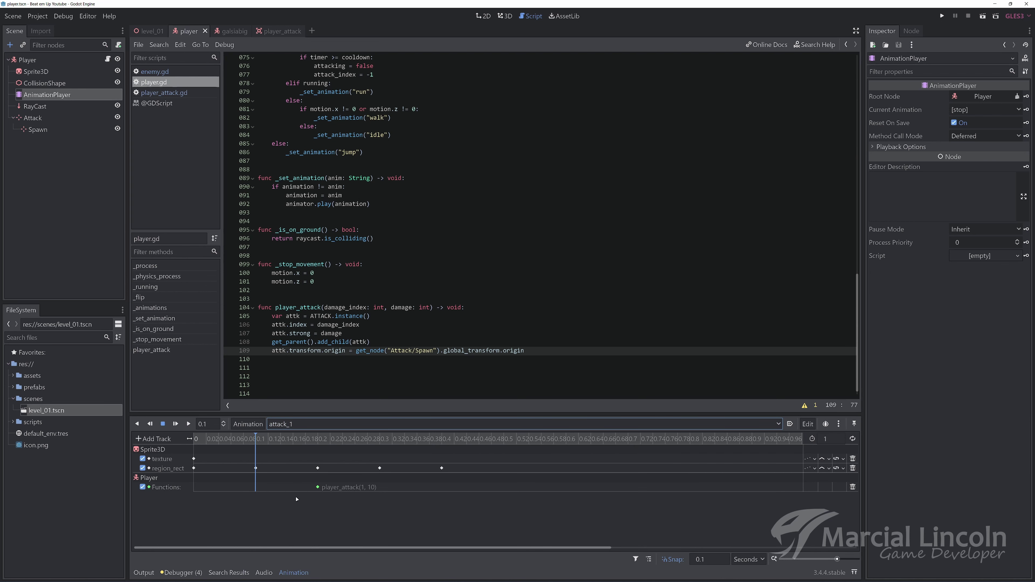